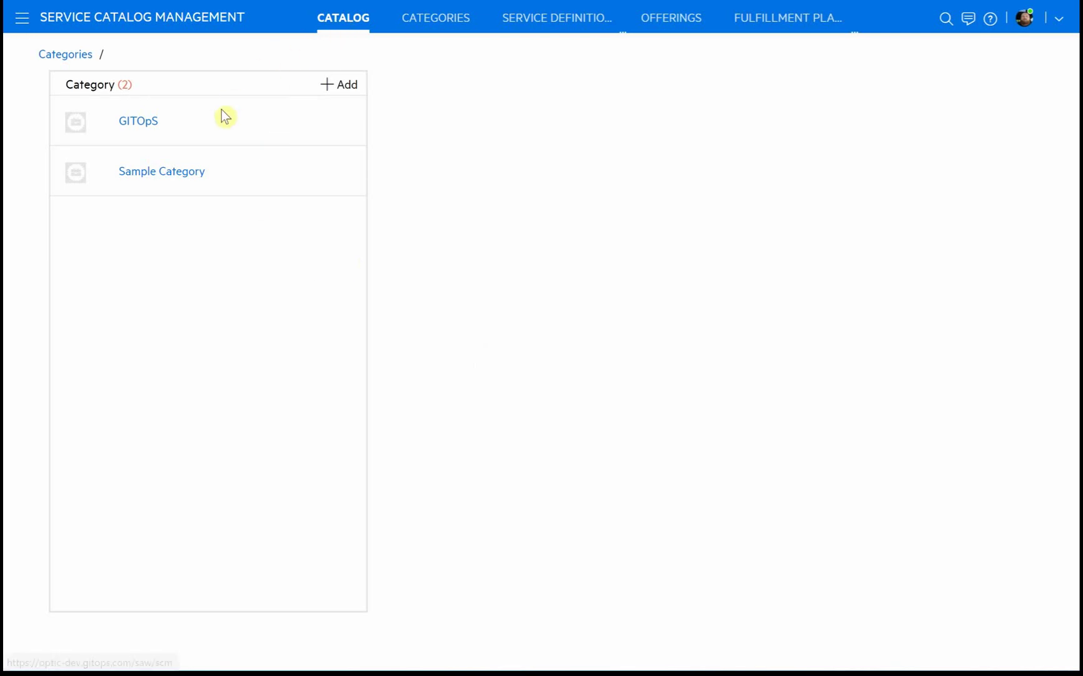
Start a new offering under Sample Category's Sample Business Service and set its display label to "Sample Offering".
left_click(246, 185)
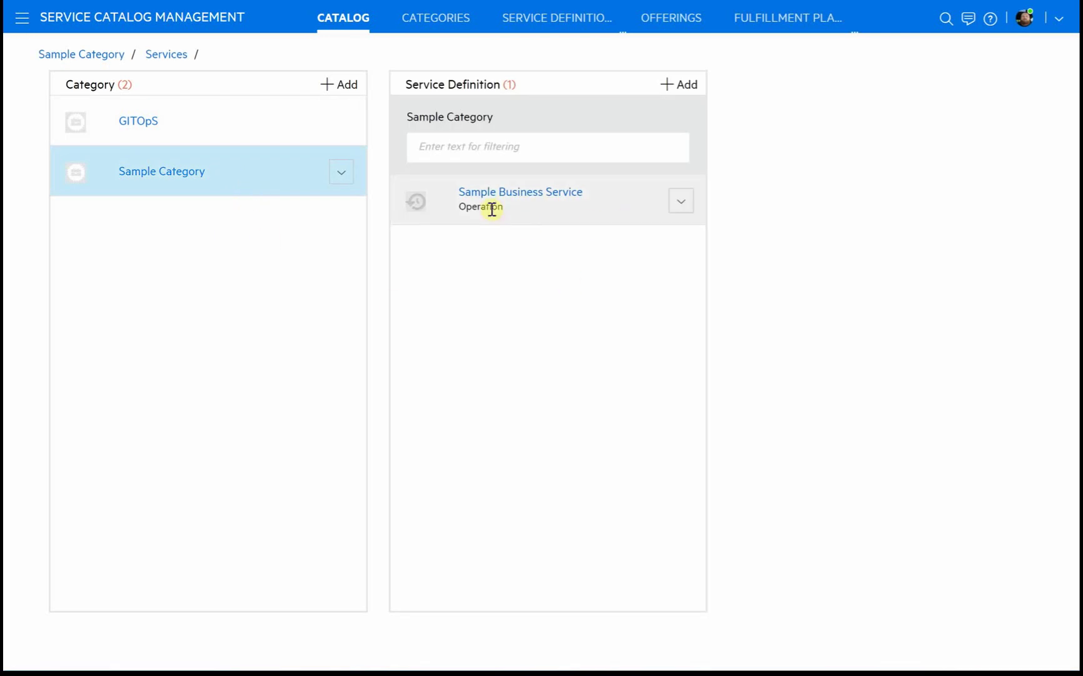
left_click(566, 212)
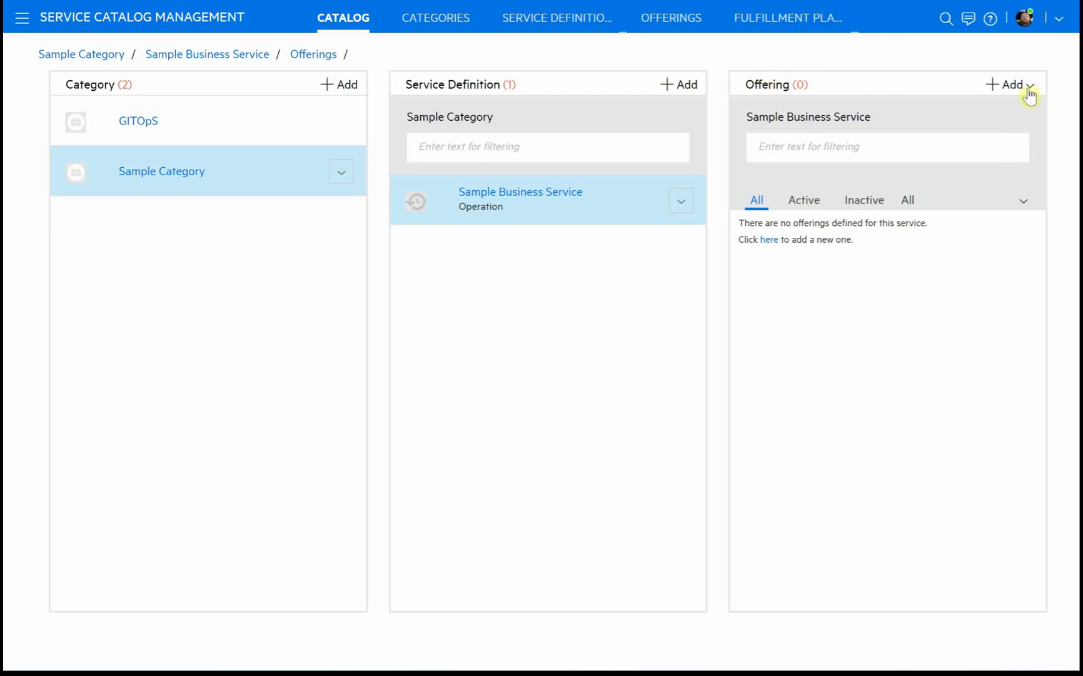
left_click(1029, 90)
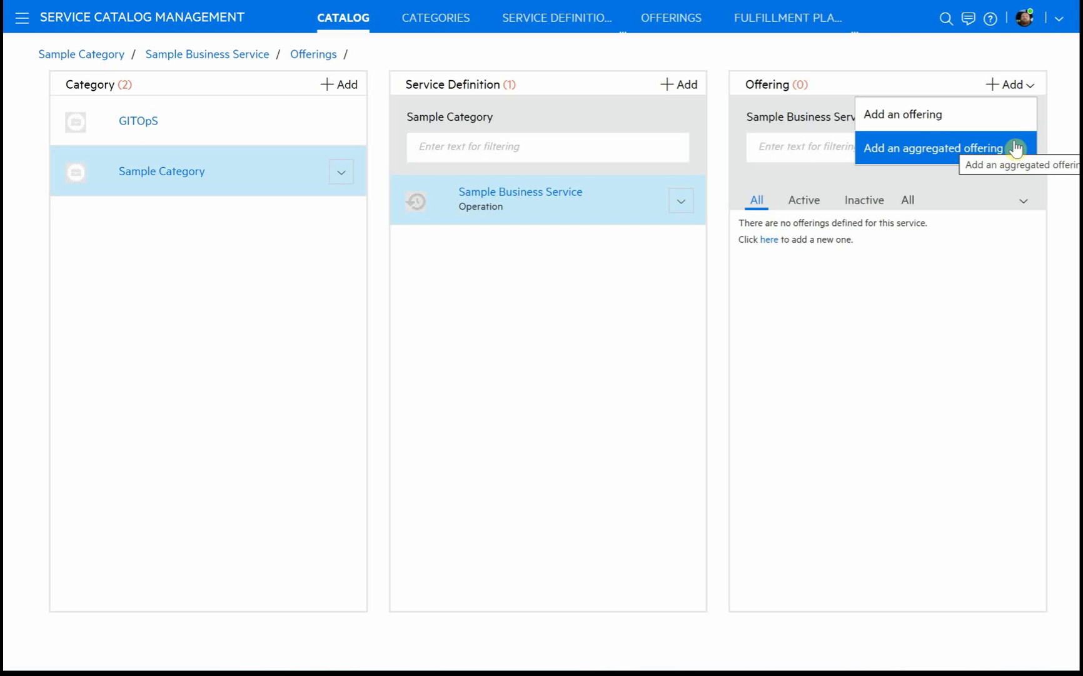
left_click(955, 119)
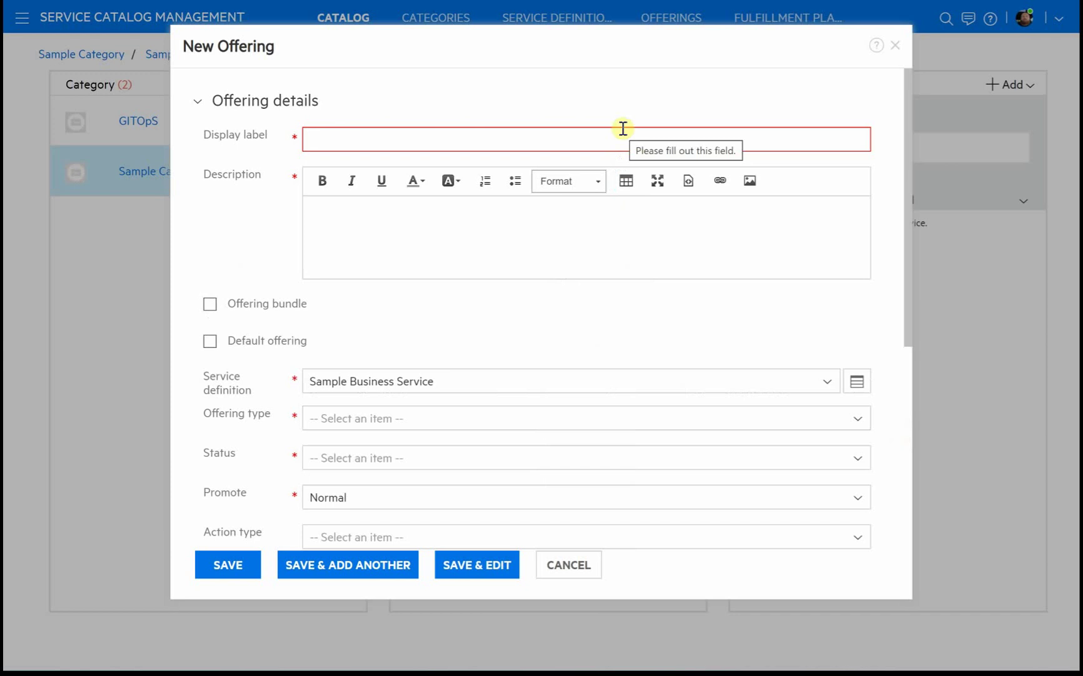
type("Sample")
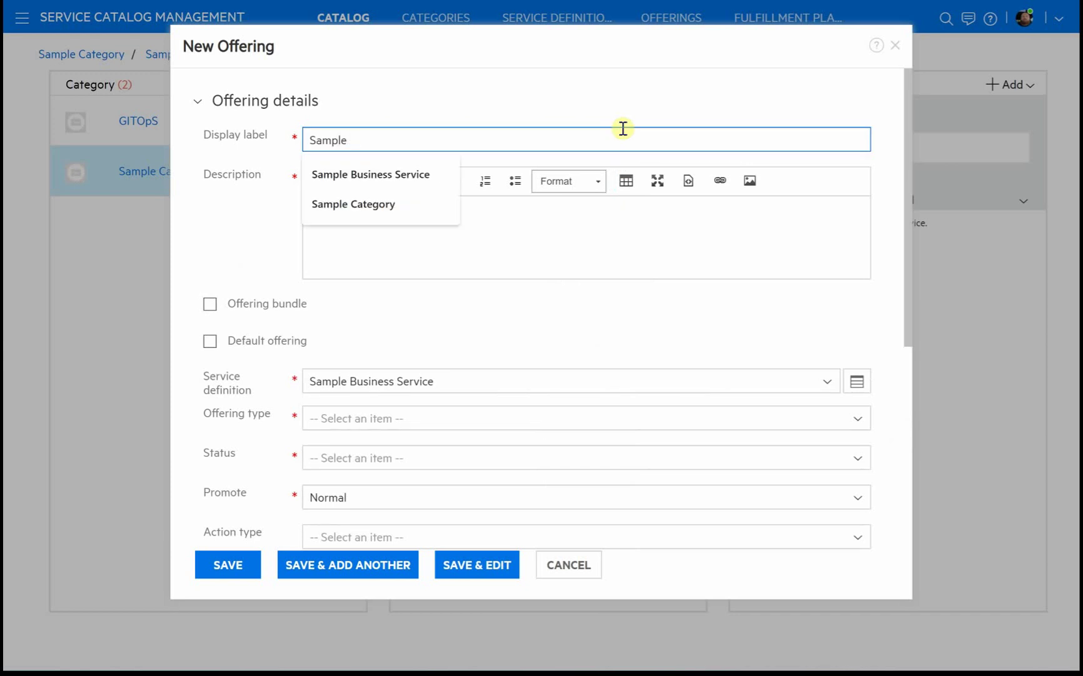
type(" Offering")
key("Tab")
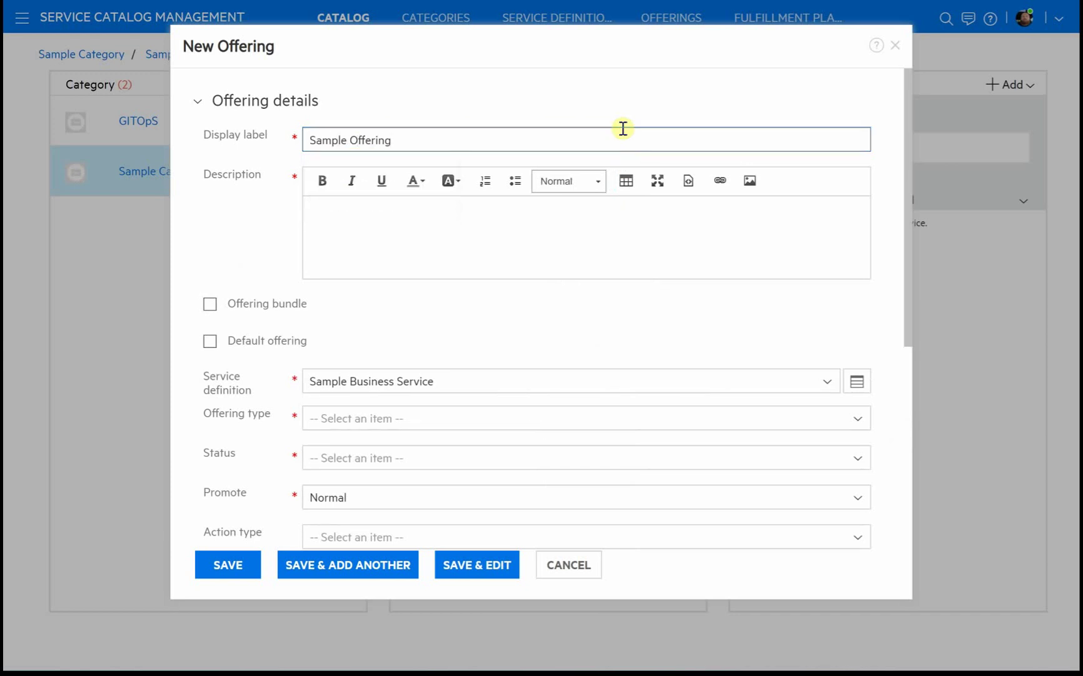
Enter the offering description "Sample Offering for demonstration that contains numerous user option examples".
type("Sample Offering for demonstration tahta")
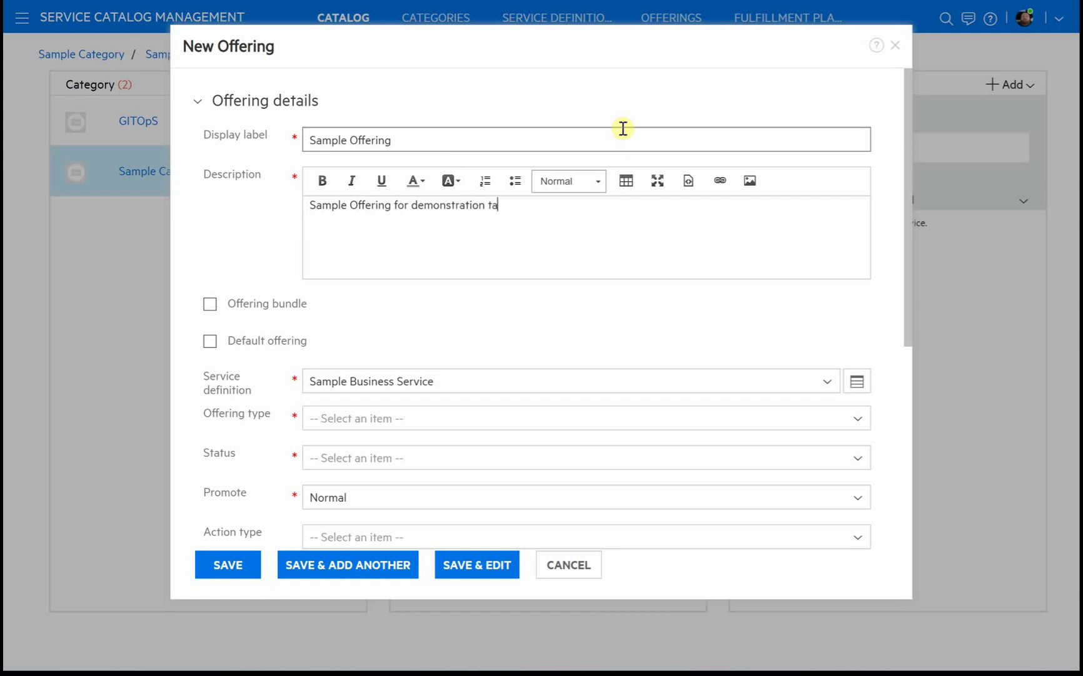
key("BackSpace")
key("BackSpace")
key("BackSpace")
key("BackSpace")
key("BackSpace")
type("haat")
key("BackSpace")
key("BackSpace")
type("t contains numerous user op")
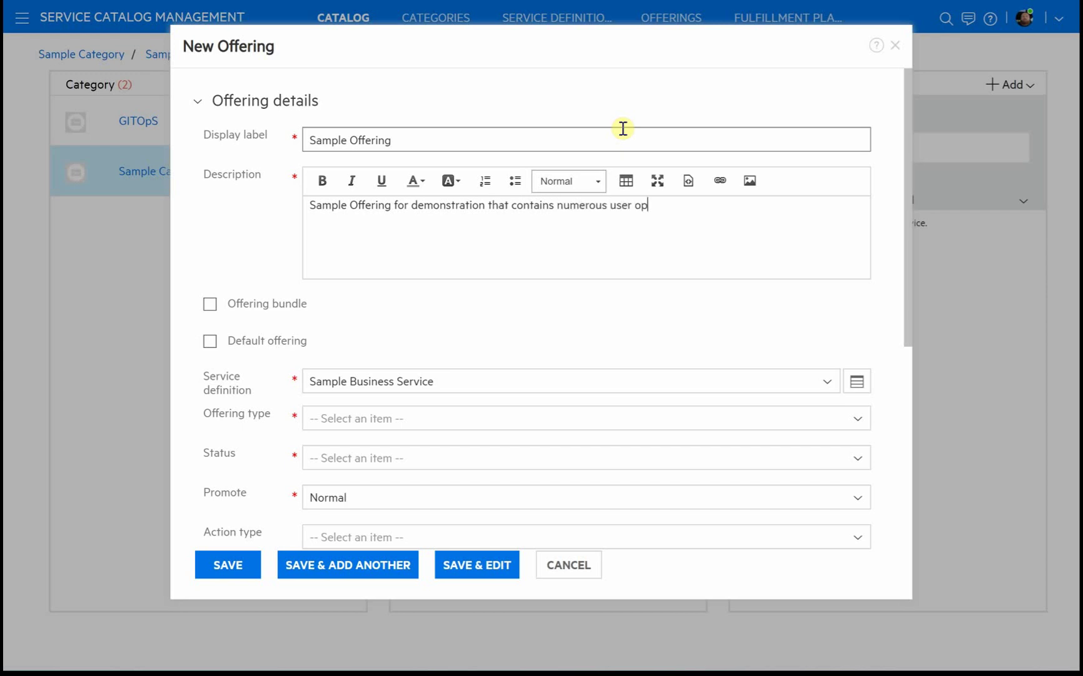
type("tion examples")
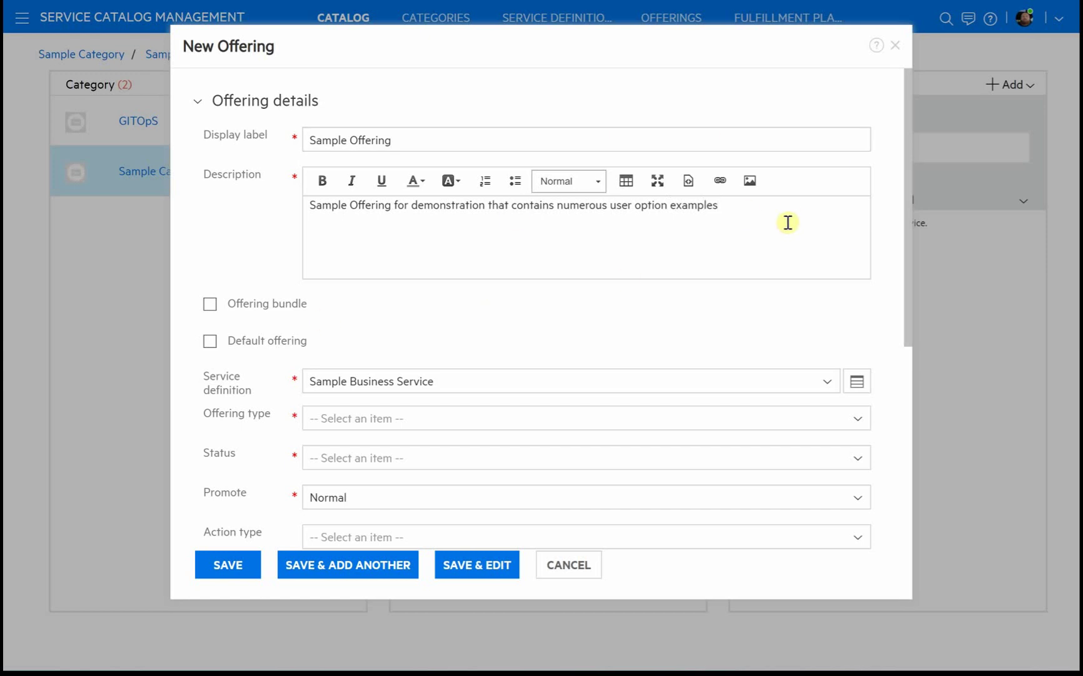
Set the offering type to IT Service Offering and the status to Active.
mouse_move(380, 389)
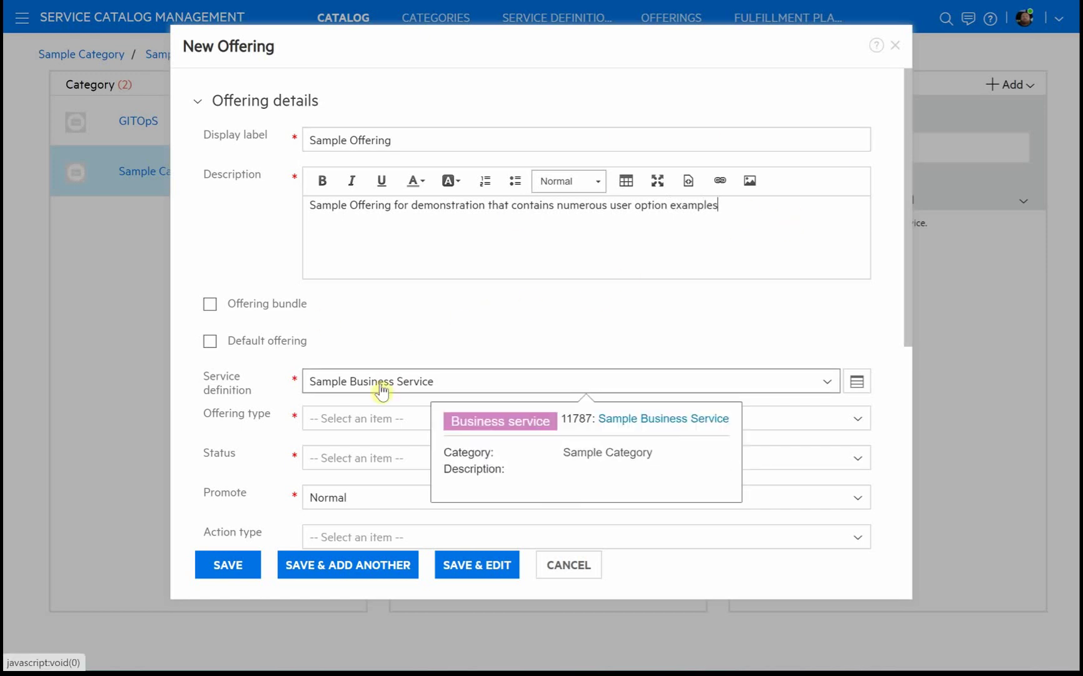
left_click(362, 421)
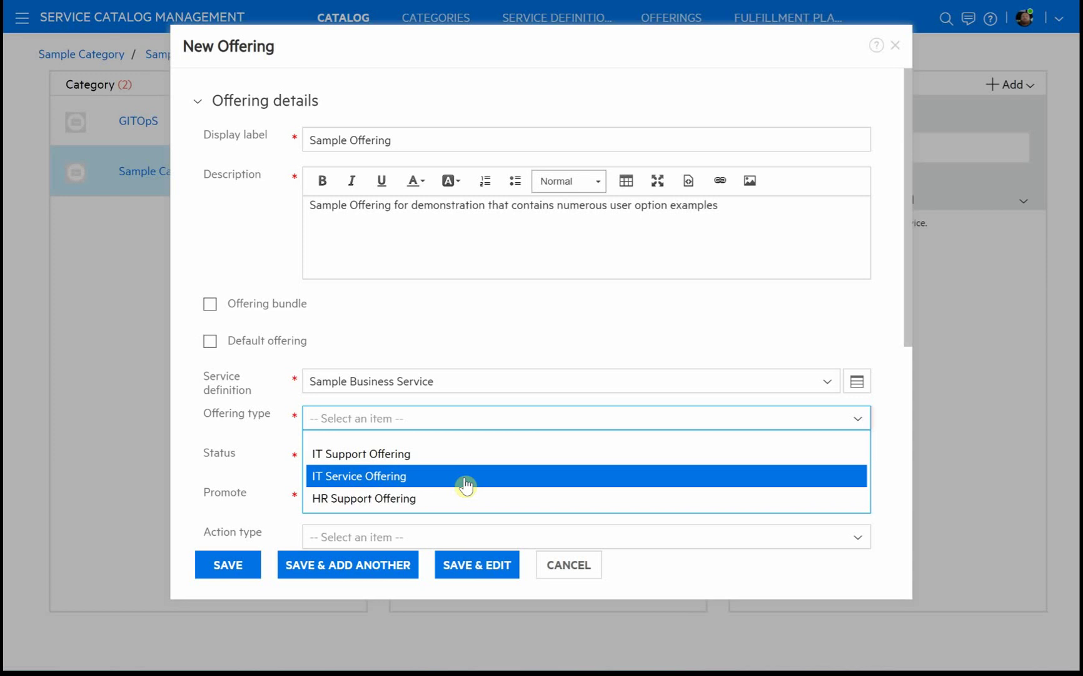
left_click(465, 477)
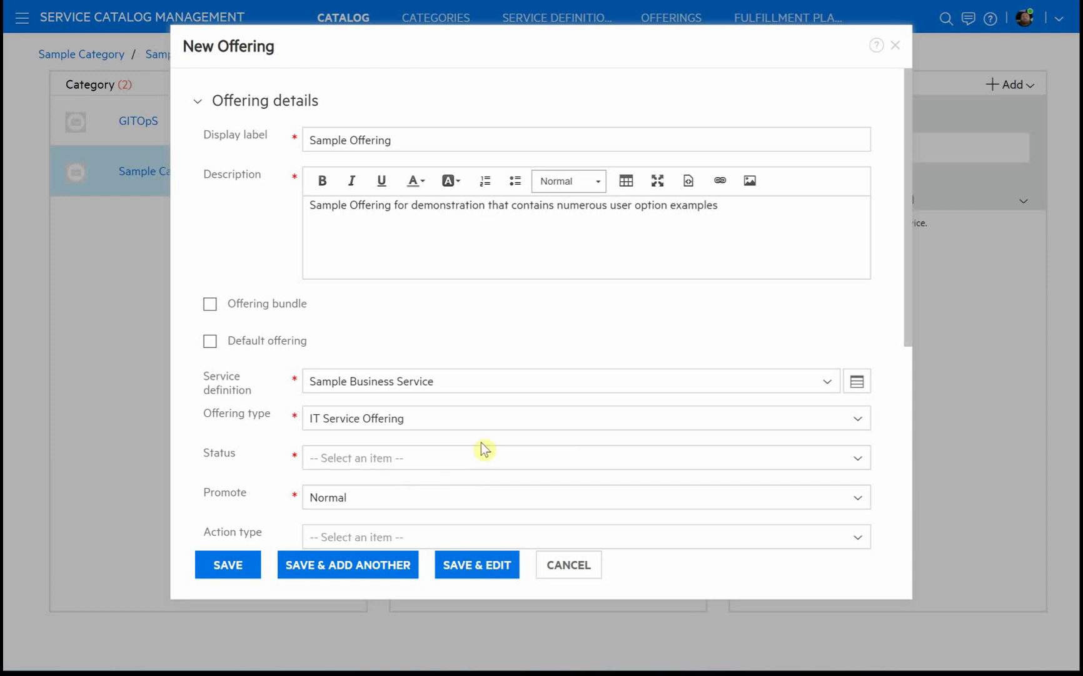
left_click(355, 460)
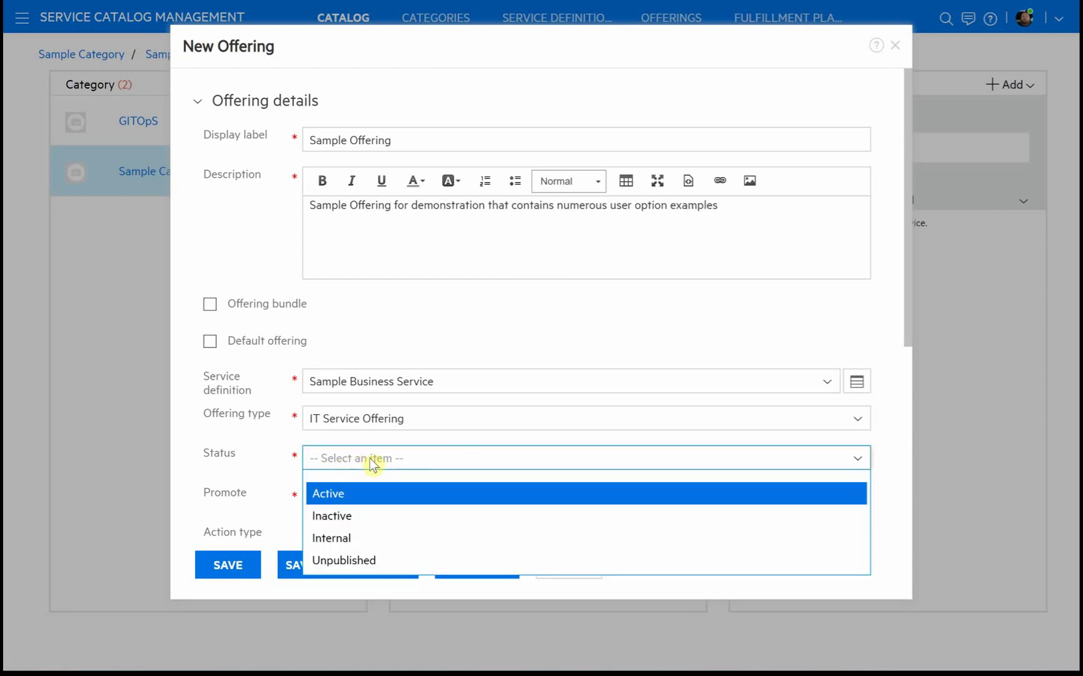
left_click(570, 498)
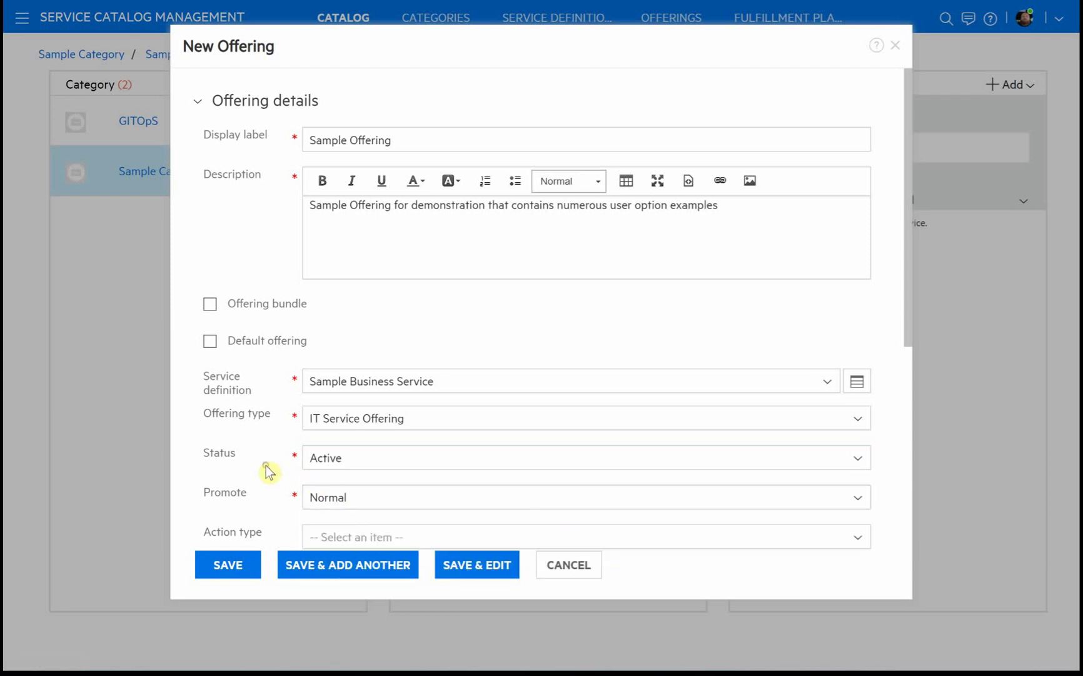
Save the new offering for further editing and open its user options.
scroll(271, 471, "down", 2)
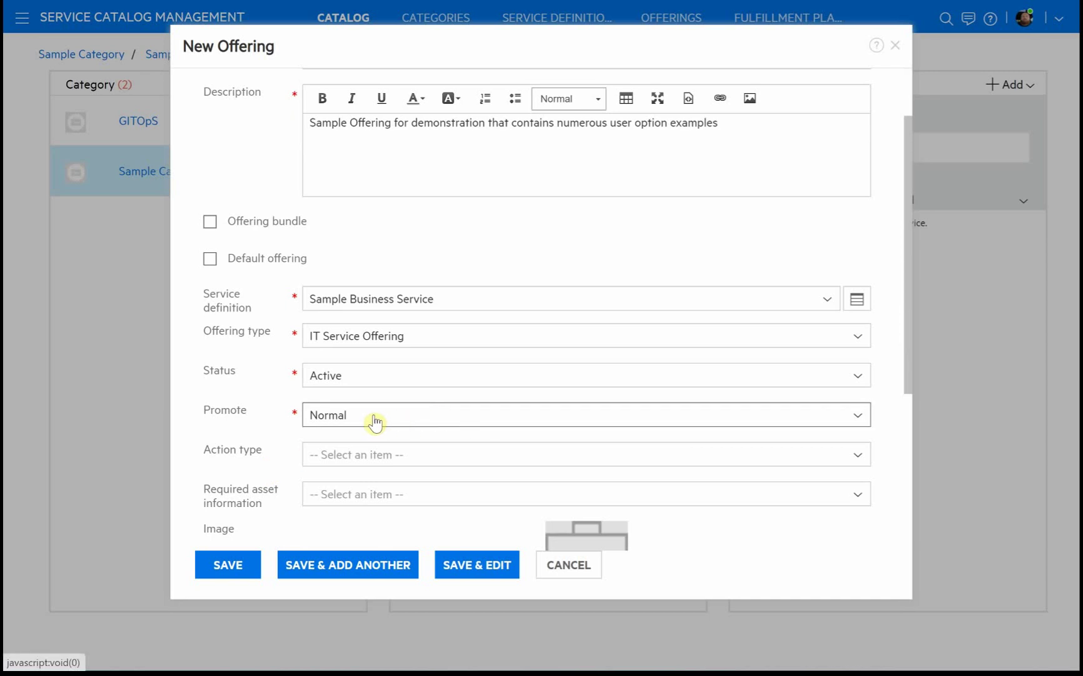
scroll(448, 444, "down", 2)
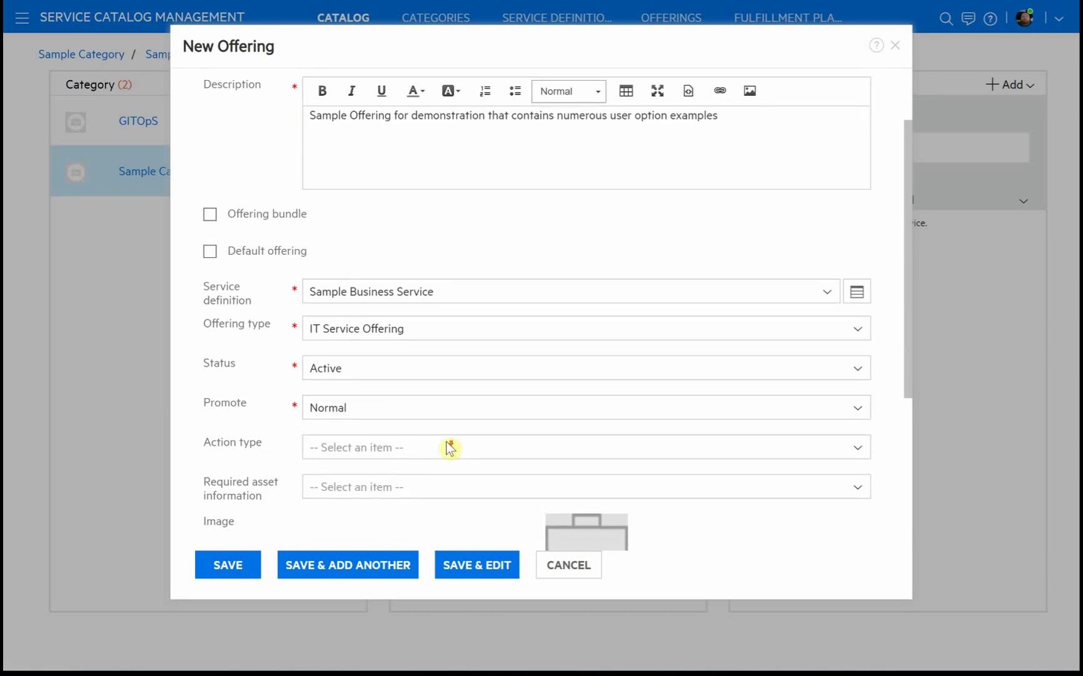
scroll(450, 447, "down", 2)
scroll(451, 447, "down", 2)
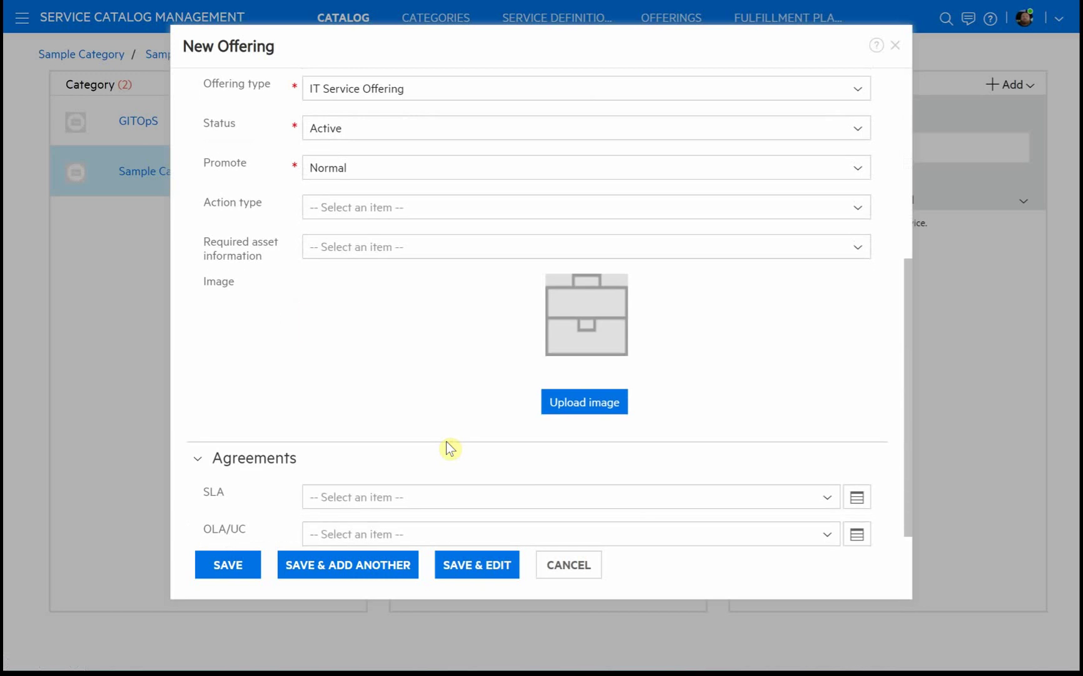
scroll(450, 448, "down", 1)
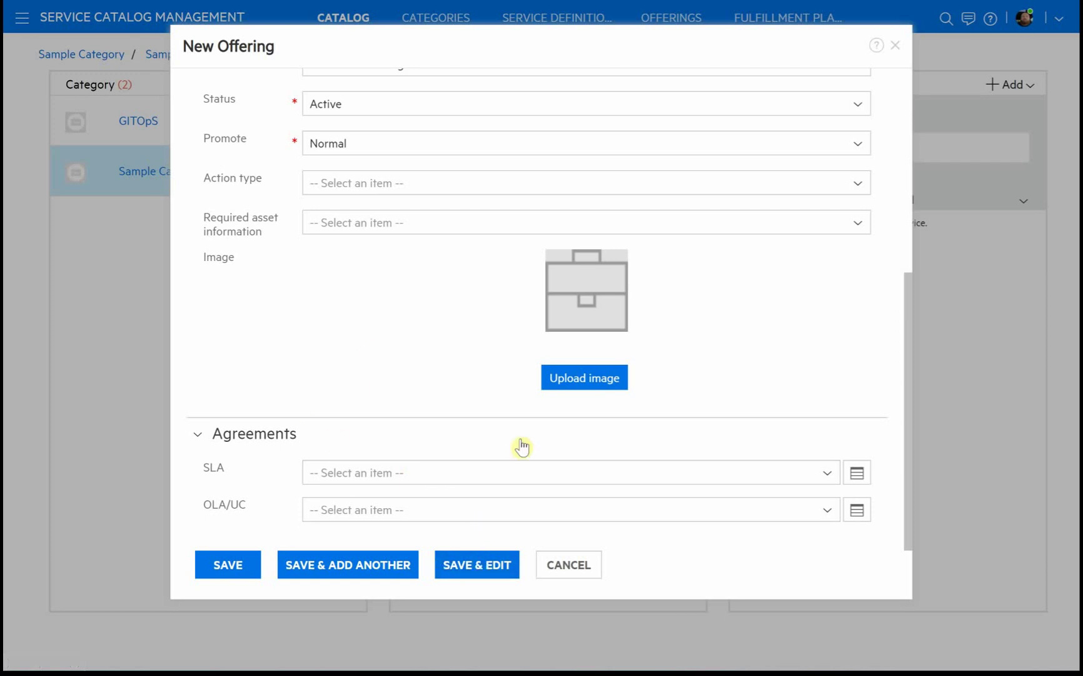
left_click(460, 568)
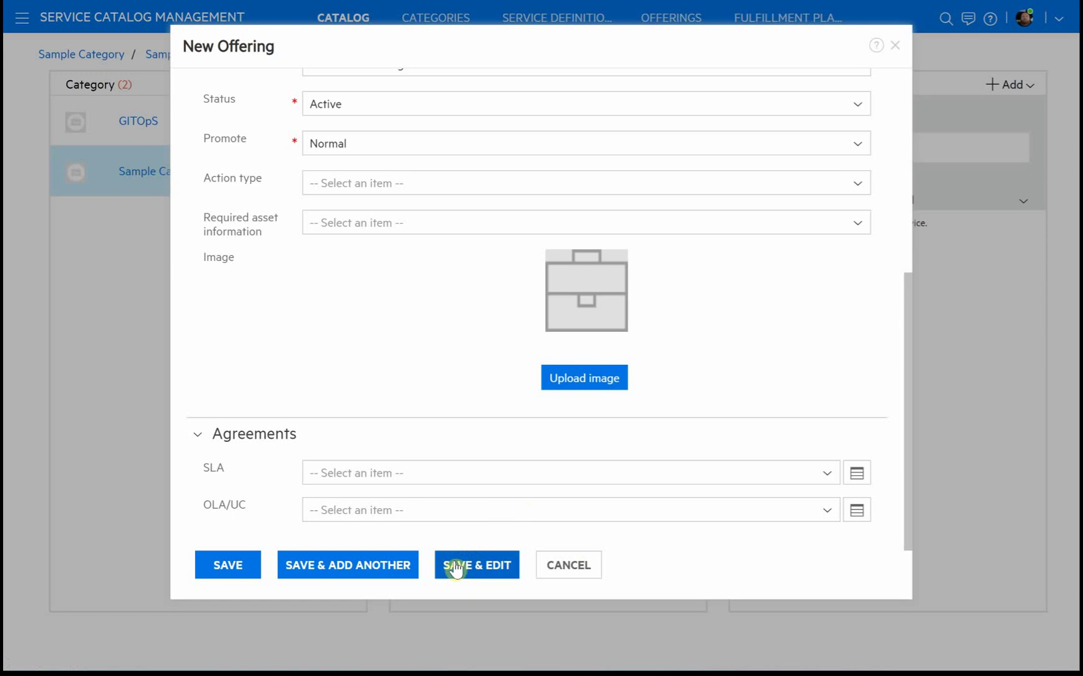
left_click(455, 568)
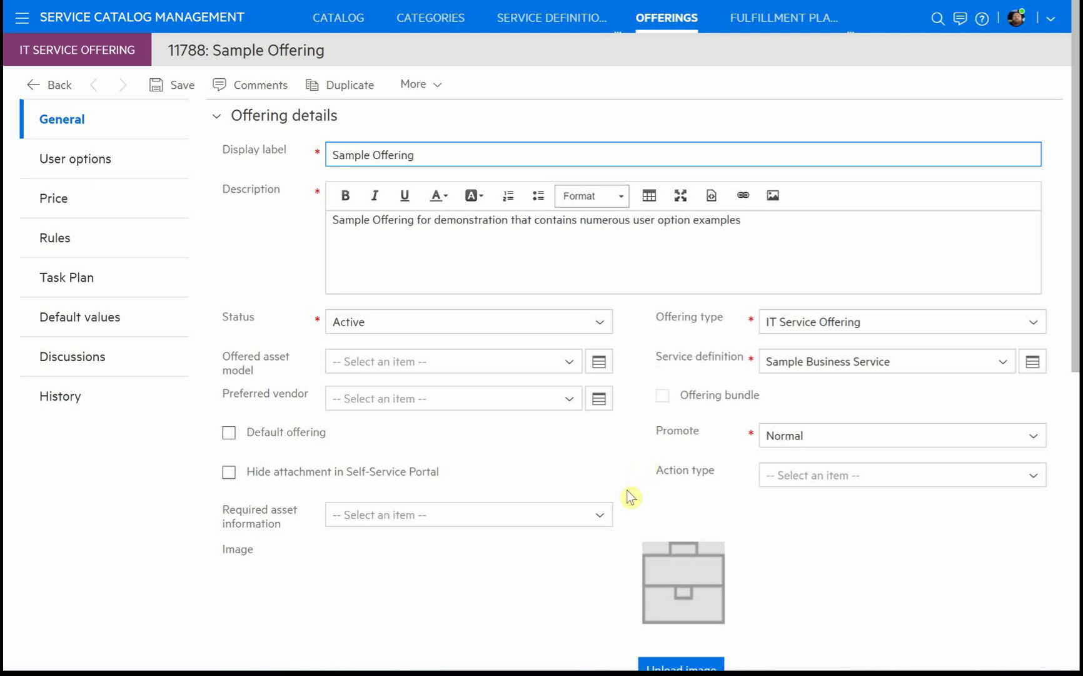
left_click(75, 160)
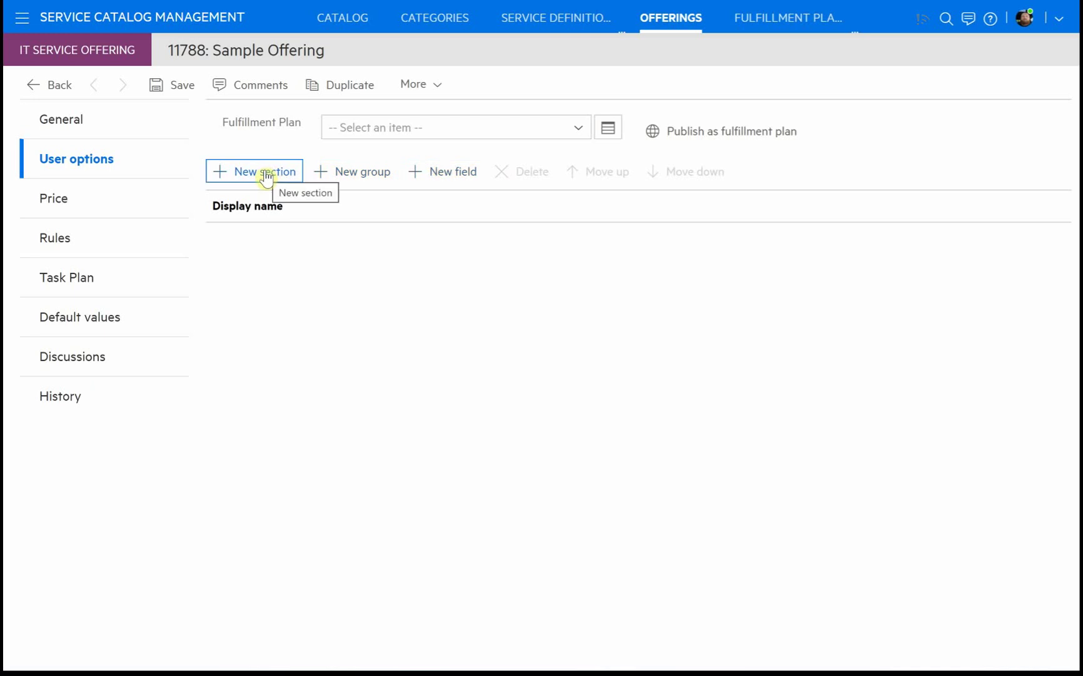
left_click(456, 175)
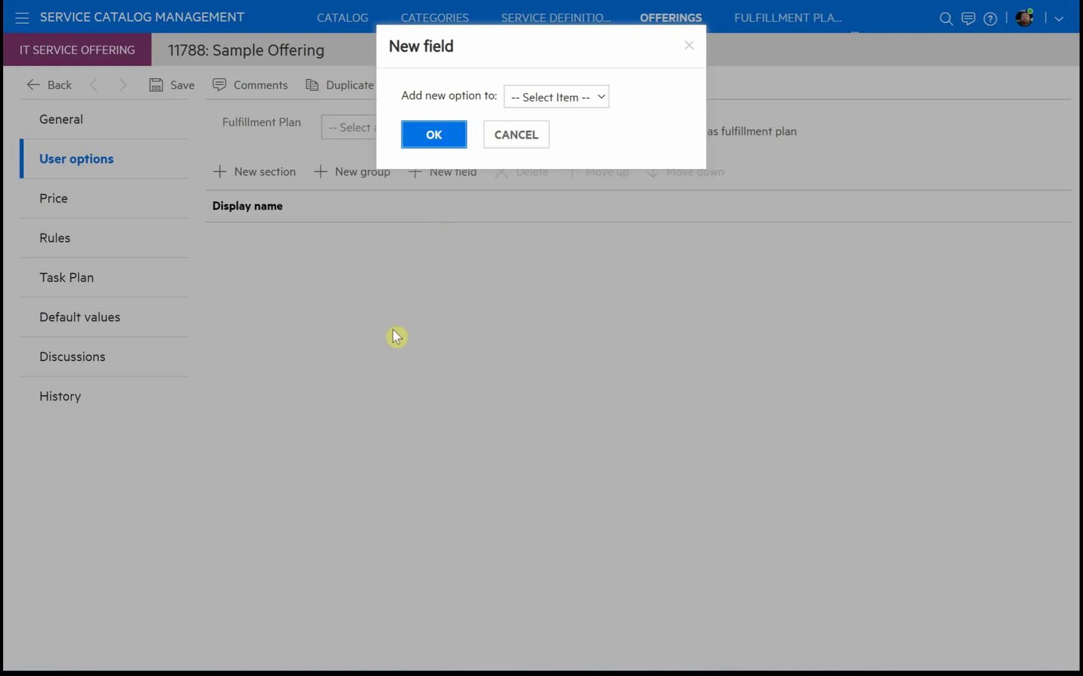
left_click(581, 99)
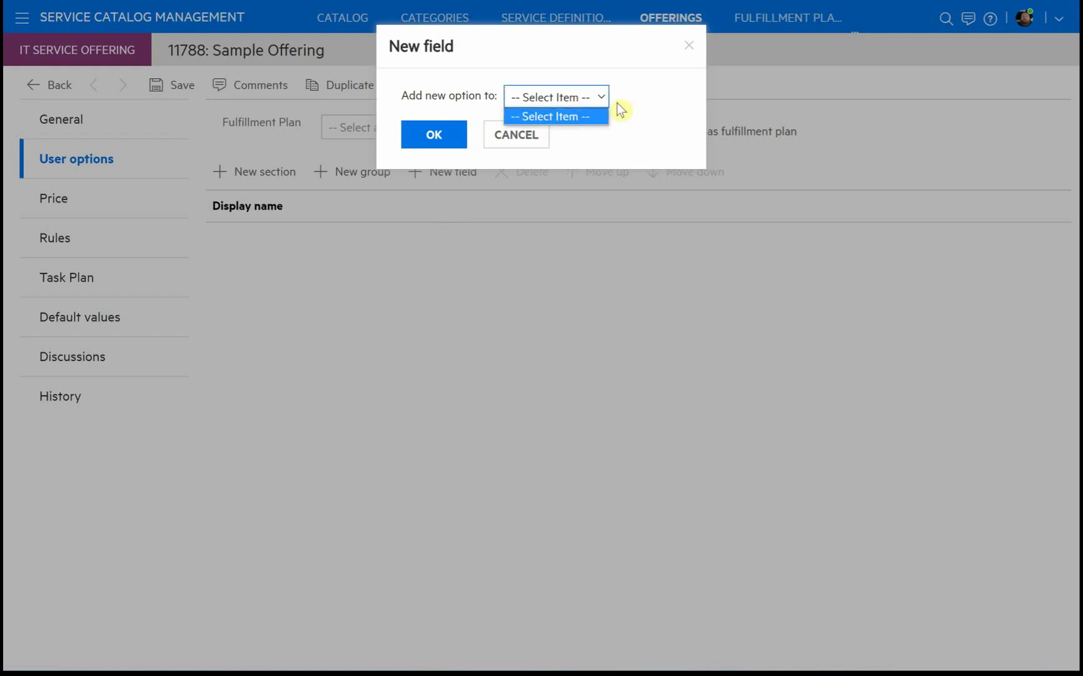
left_click(646, 110)
left_click(530, 136)
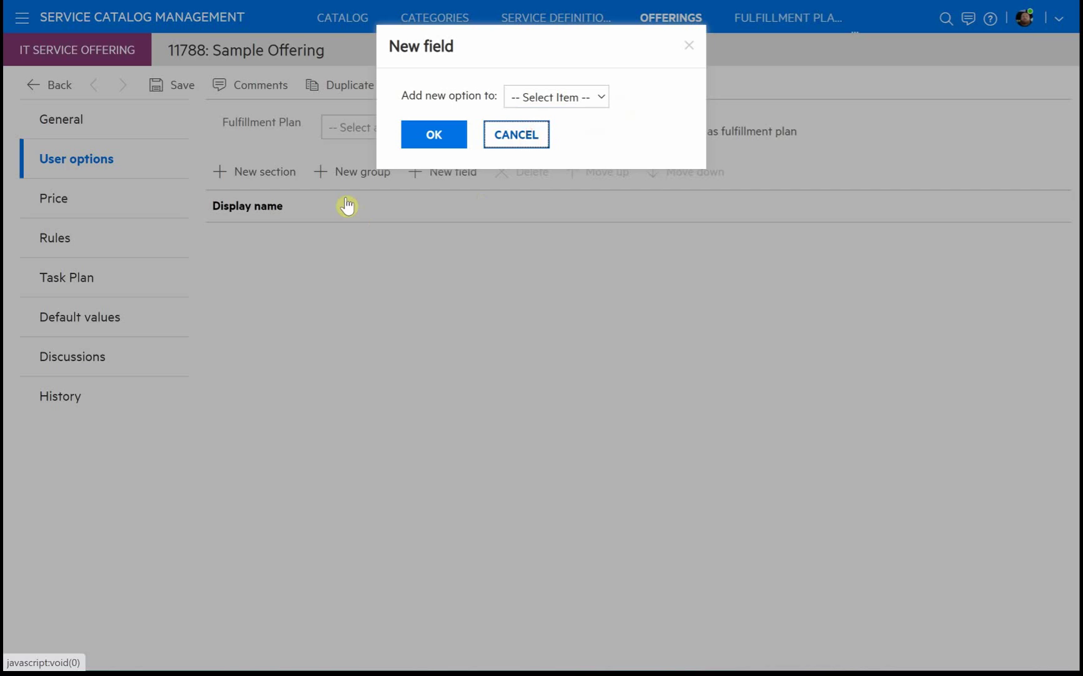
left_click(363, 179)
left_click(592, 99)
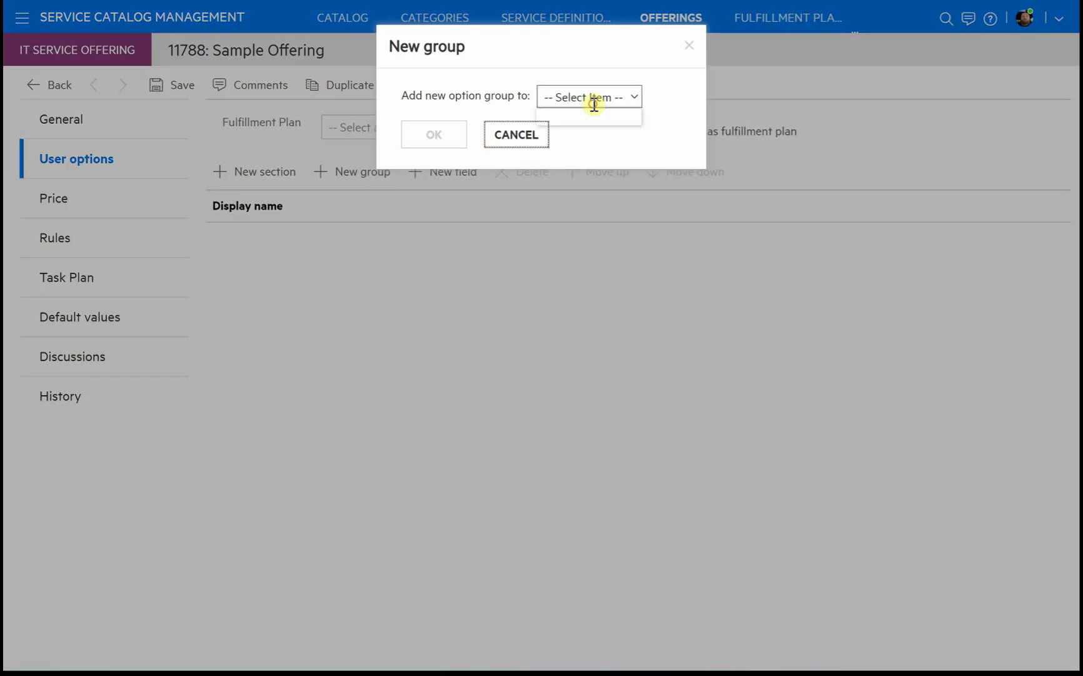
left_click(518, 141)
left_click(501, 137)
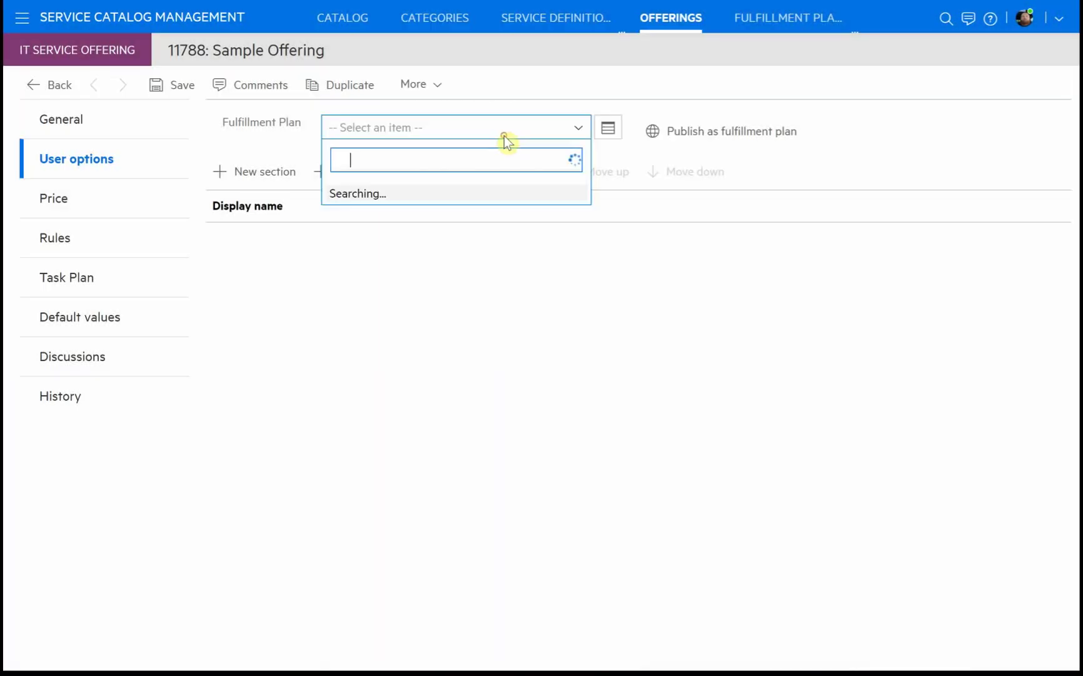
left_click(287, 160)
left_click(289, 178)
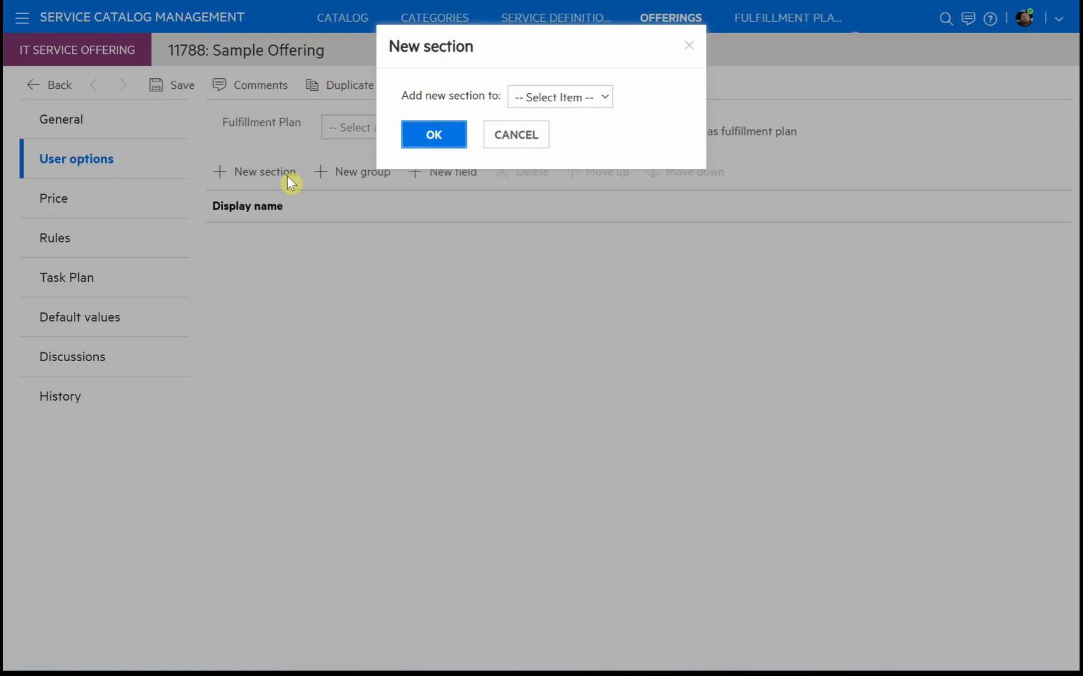
left_click(604, 97)
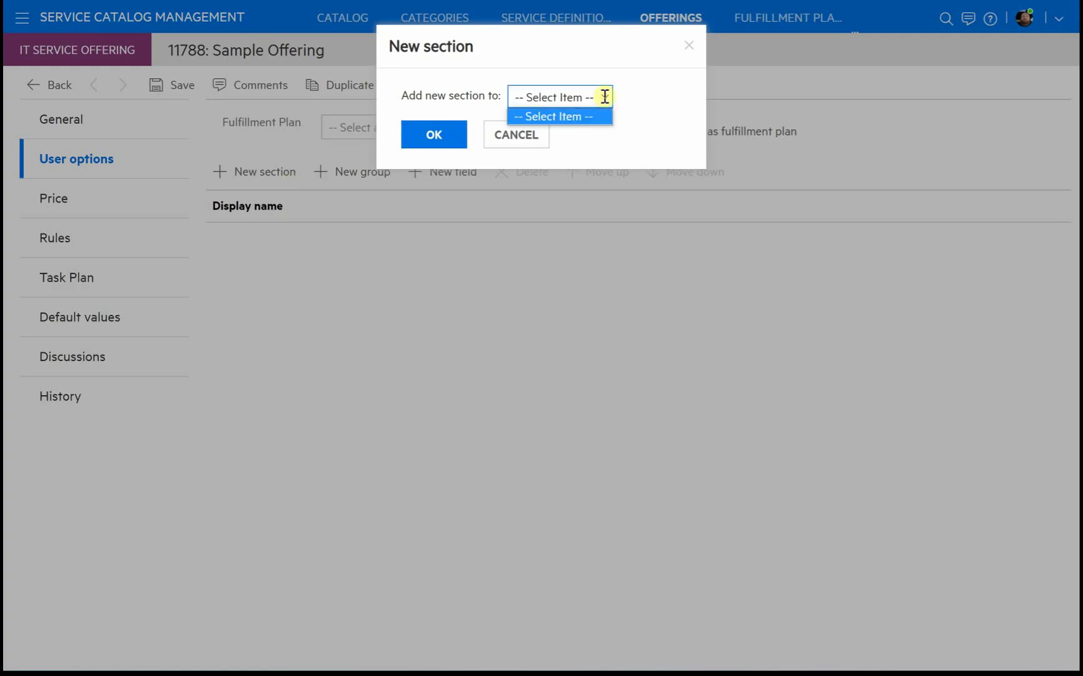
left_click(667, 109)
left_click(525, 139)
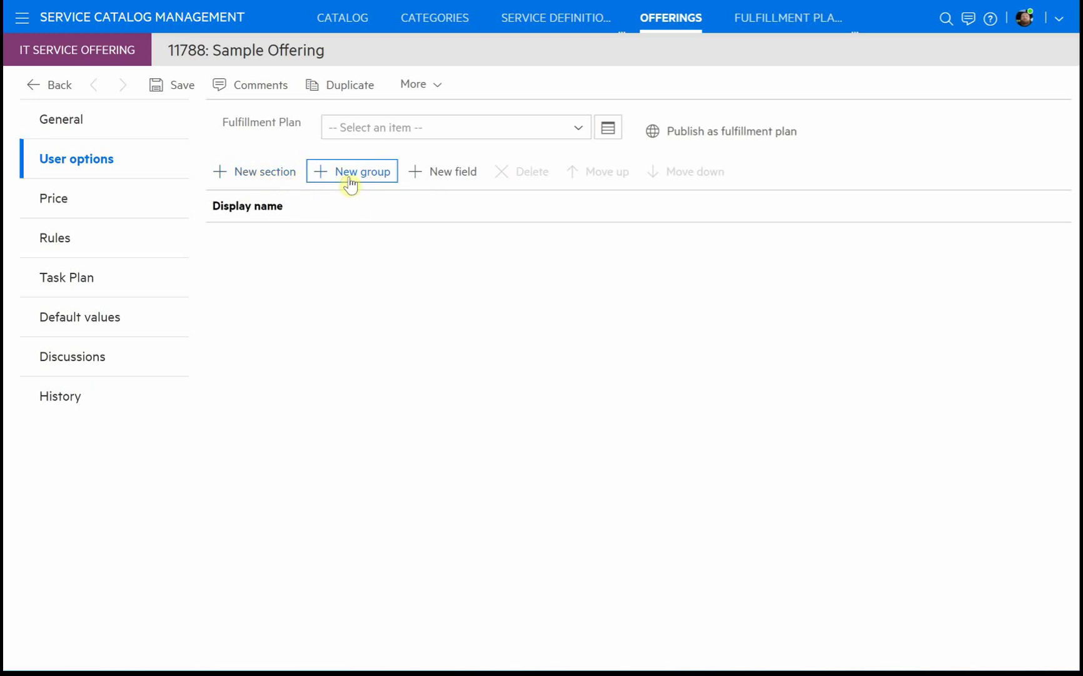
Add a new field to the user options without choosing a parent item and name it SampleField.
left_click(440, 178)
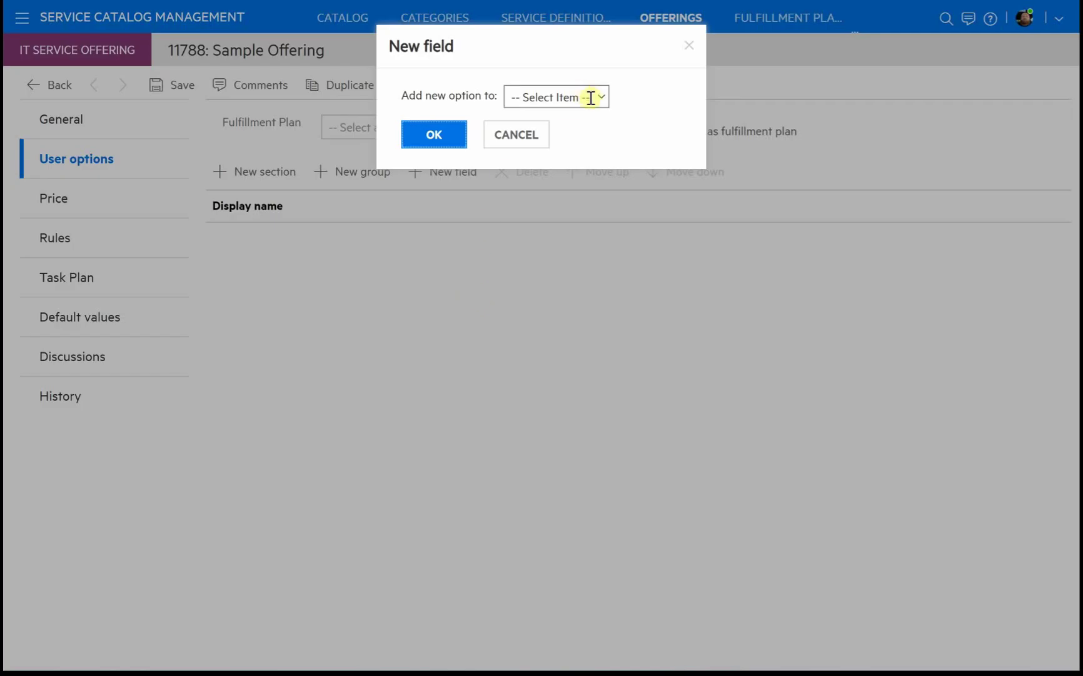
left_click(590, 99)
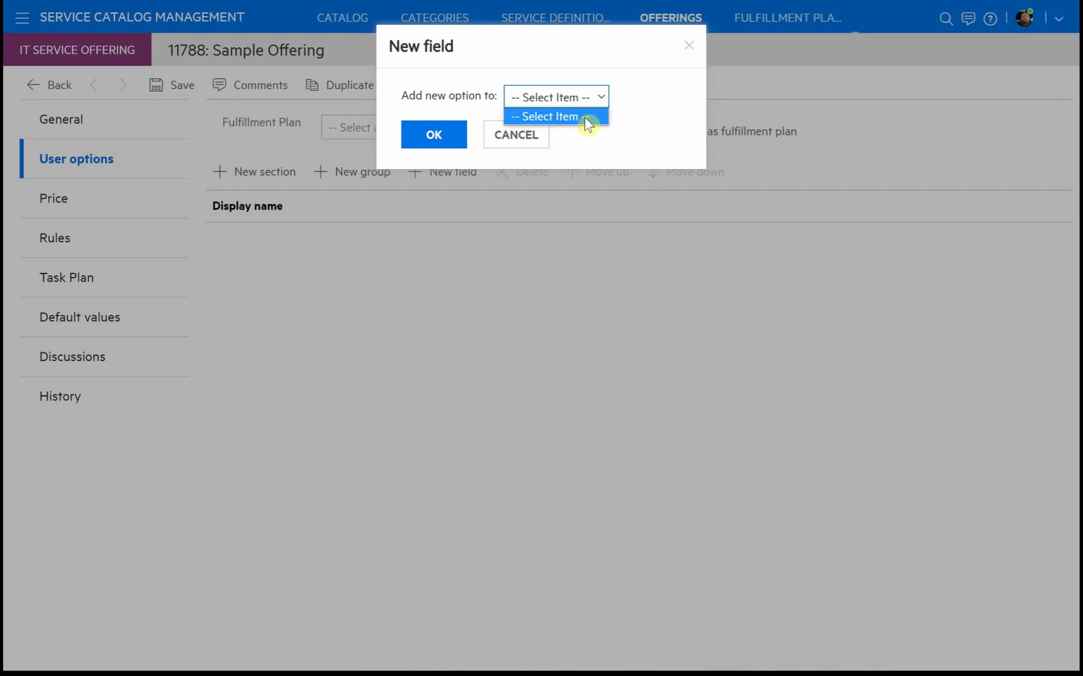
left_click(588, 115)
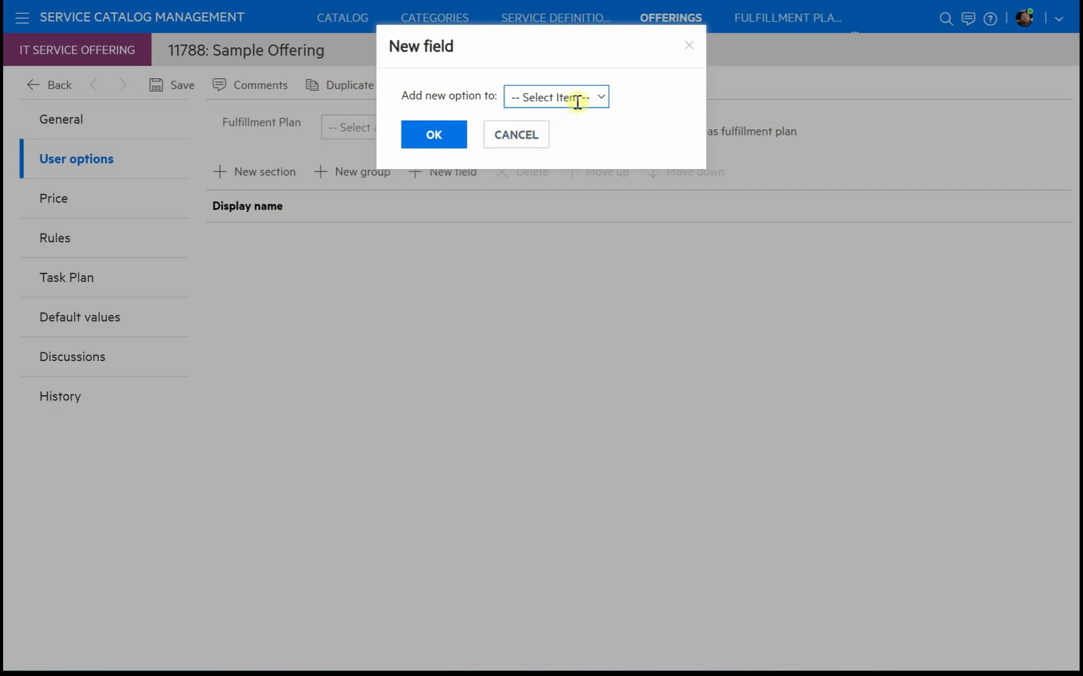
left_click(444, 139)
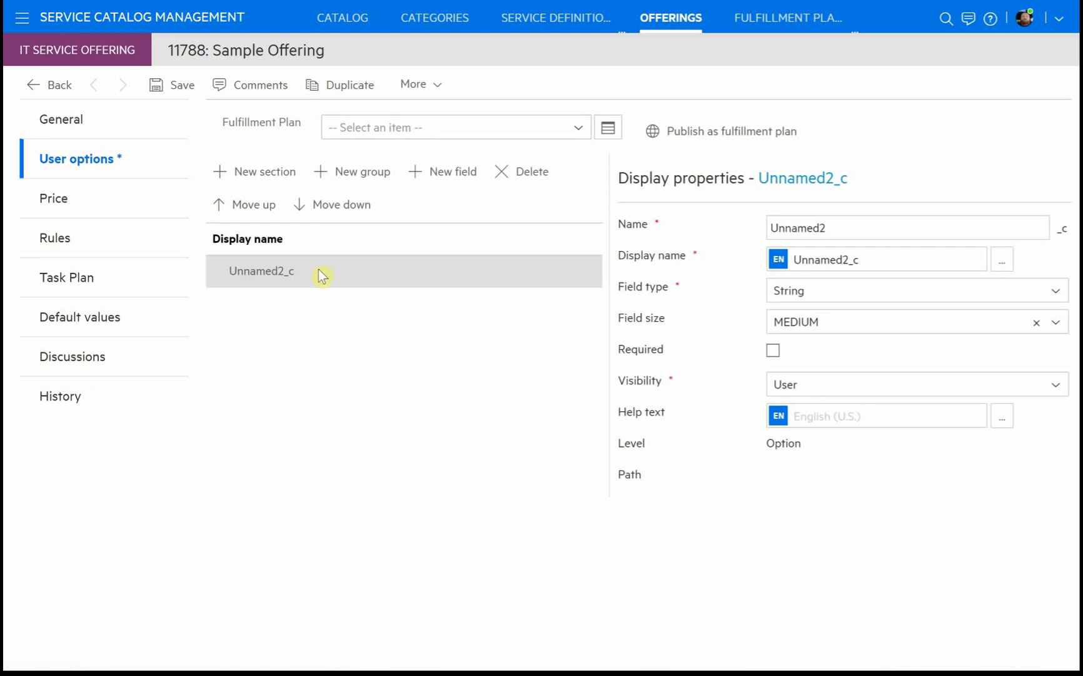
double_click(887, 227)
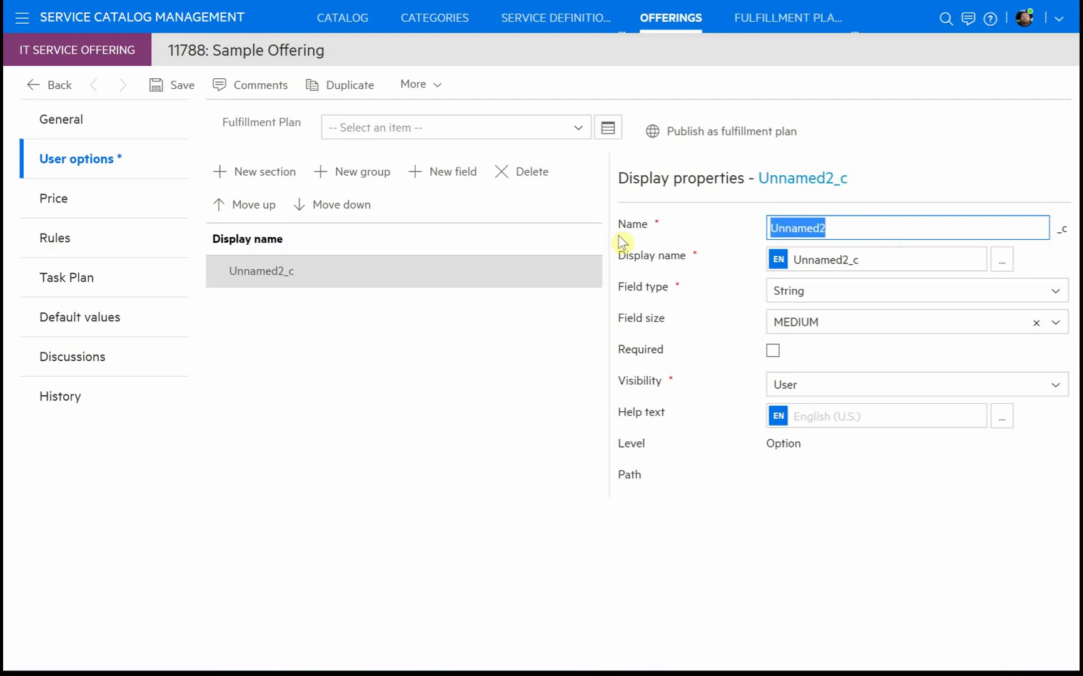
type("SampleFiel")
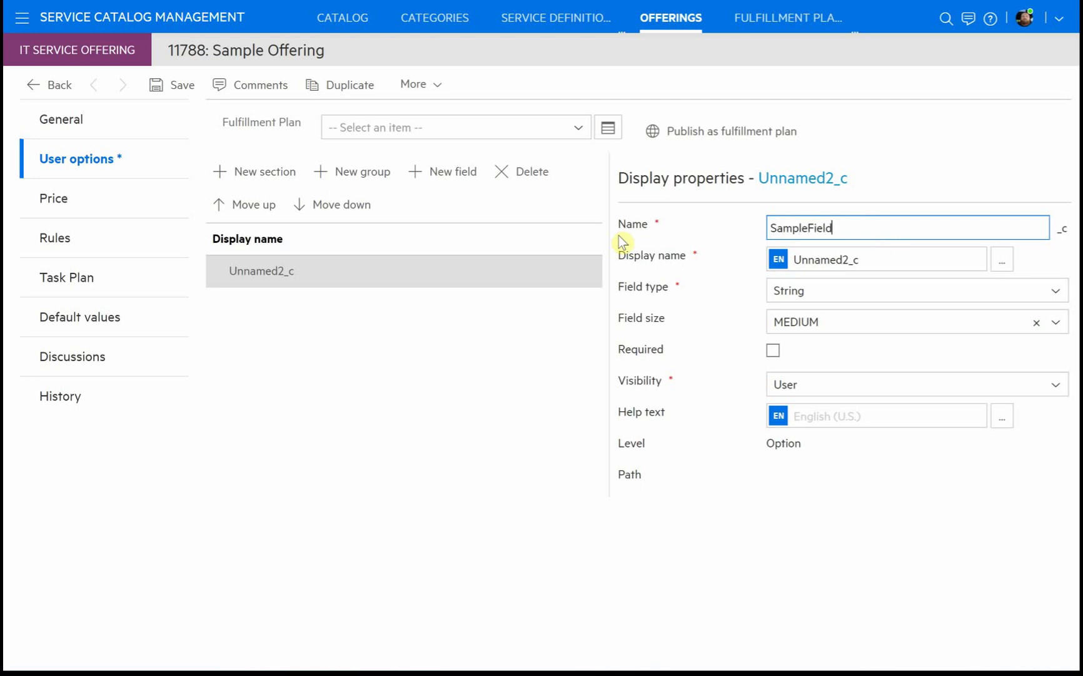
Change the new field's name to SampleStringFieldMedium.
type("d")
key("BackSpace")
key("BackSpace")
key("BackSpace")
key("BackSpace")
type("StringFieldMe")
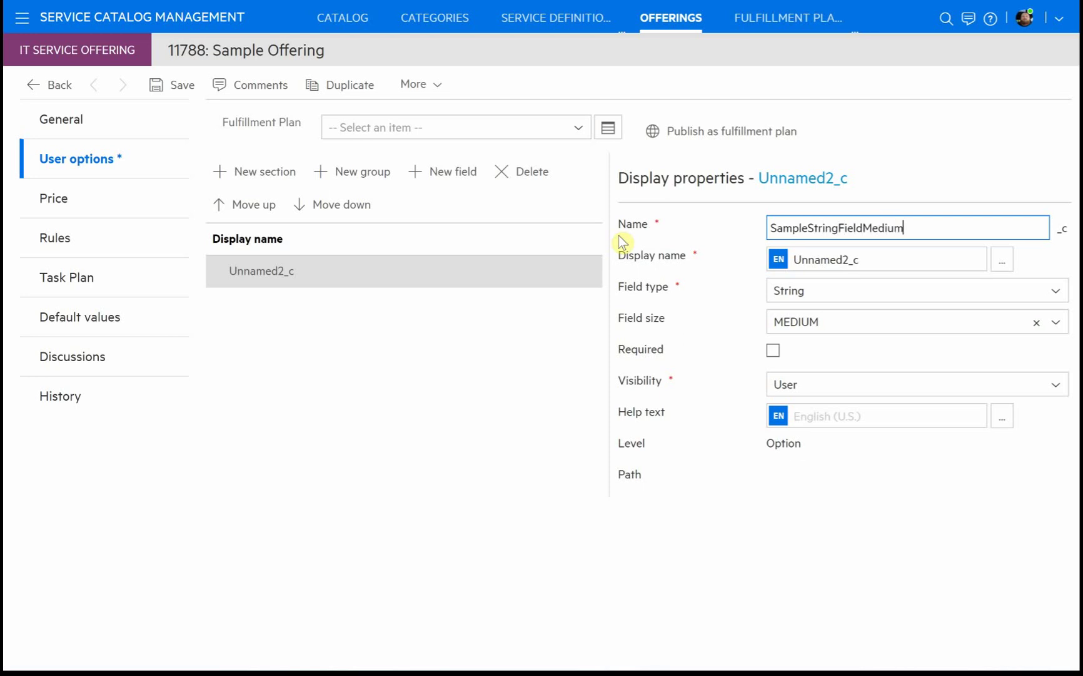
type("dium")
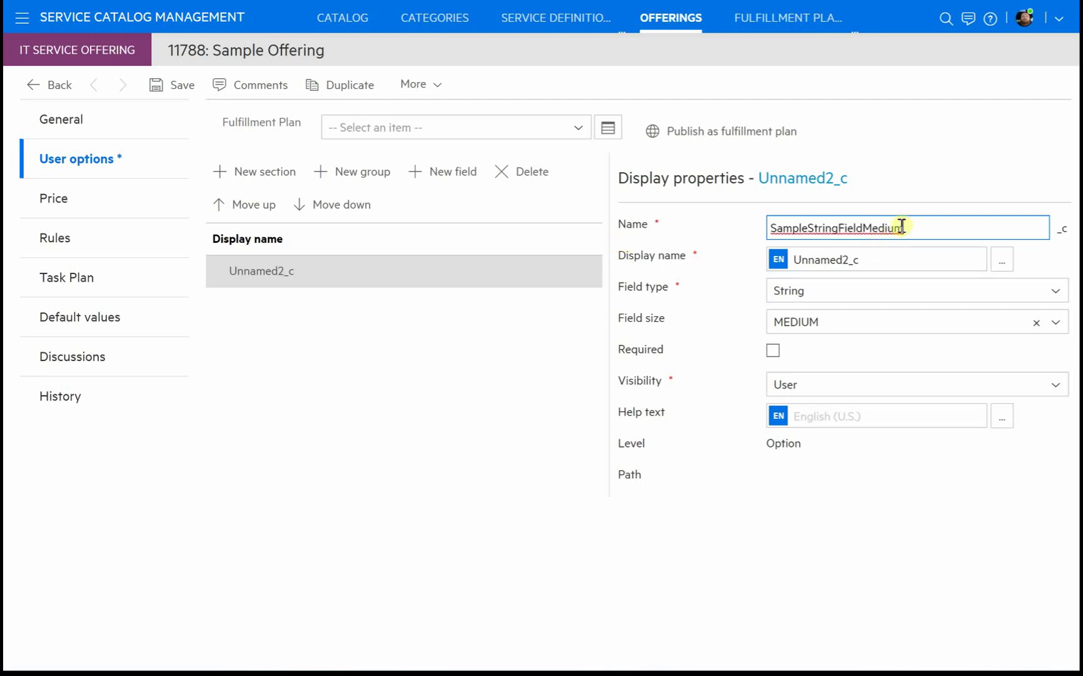
left_click_drag(916, 226, 734, 226)
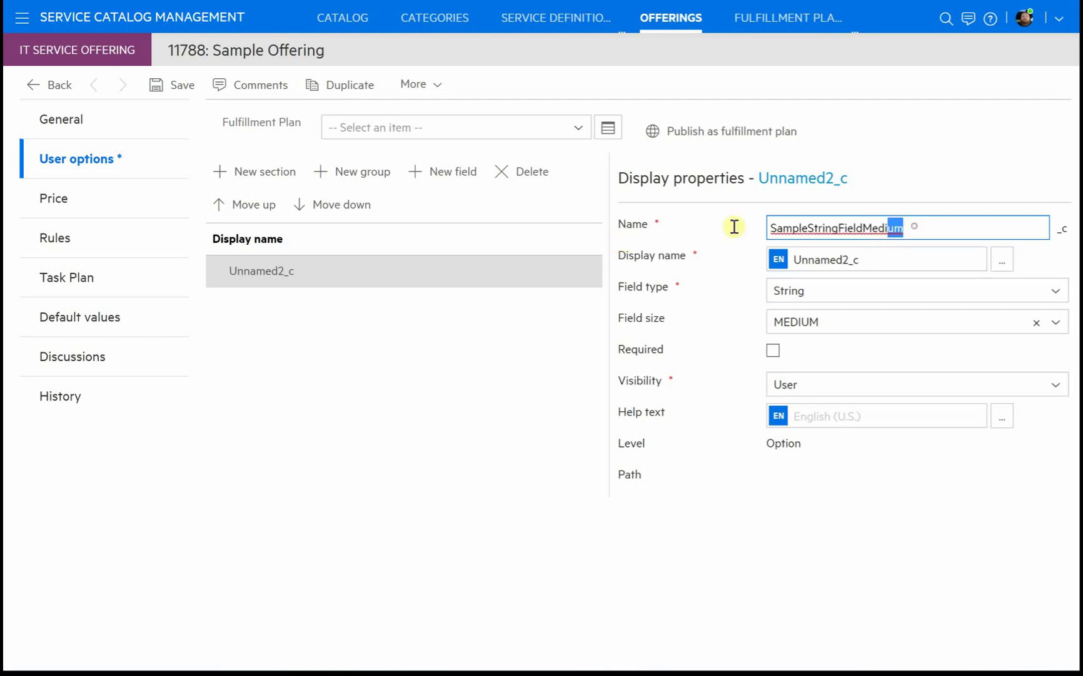
Set the field's English display name to "Sample String Field sized at medium".
double_click(857, 261)
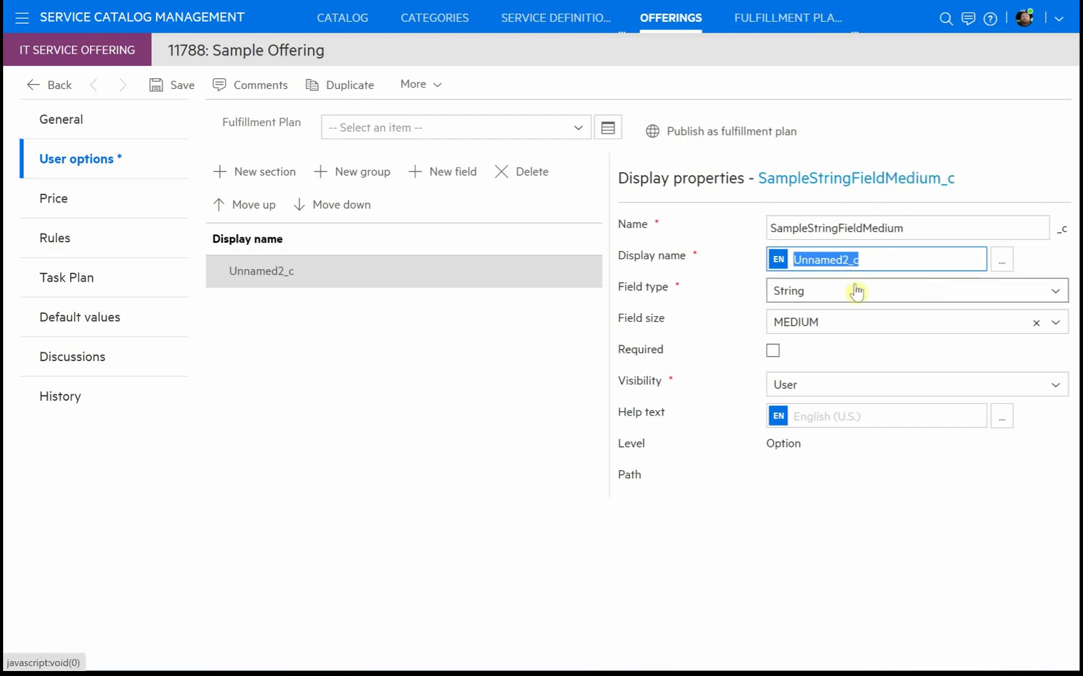
left_click(1003, 263)
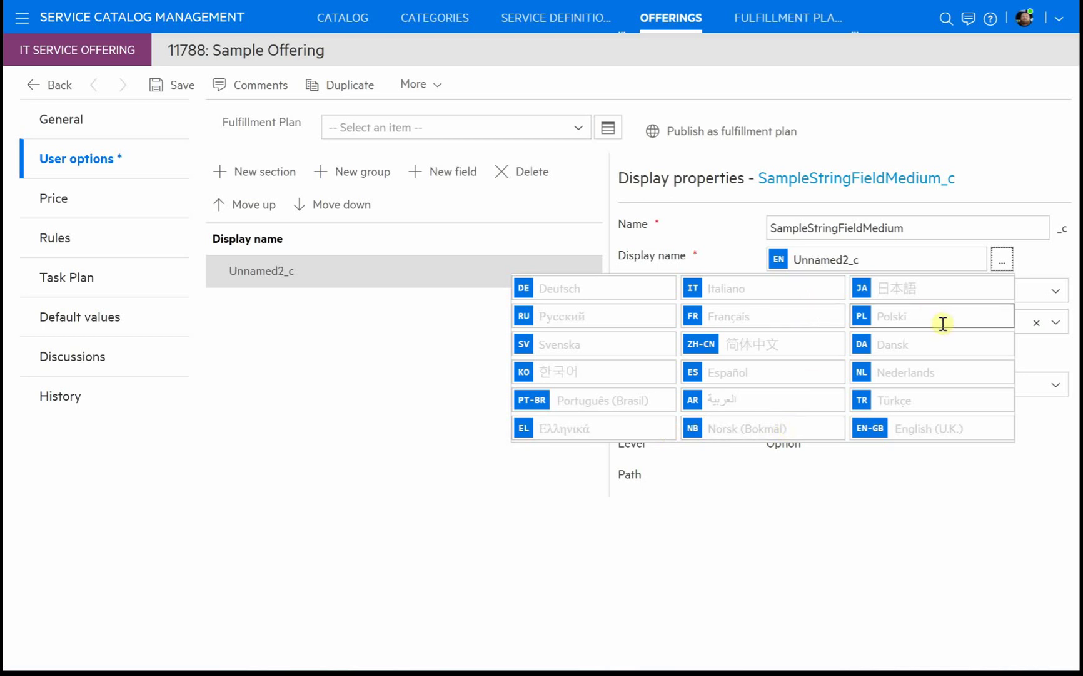
left_click(917, 262)
double_click(917, 261)
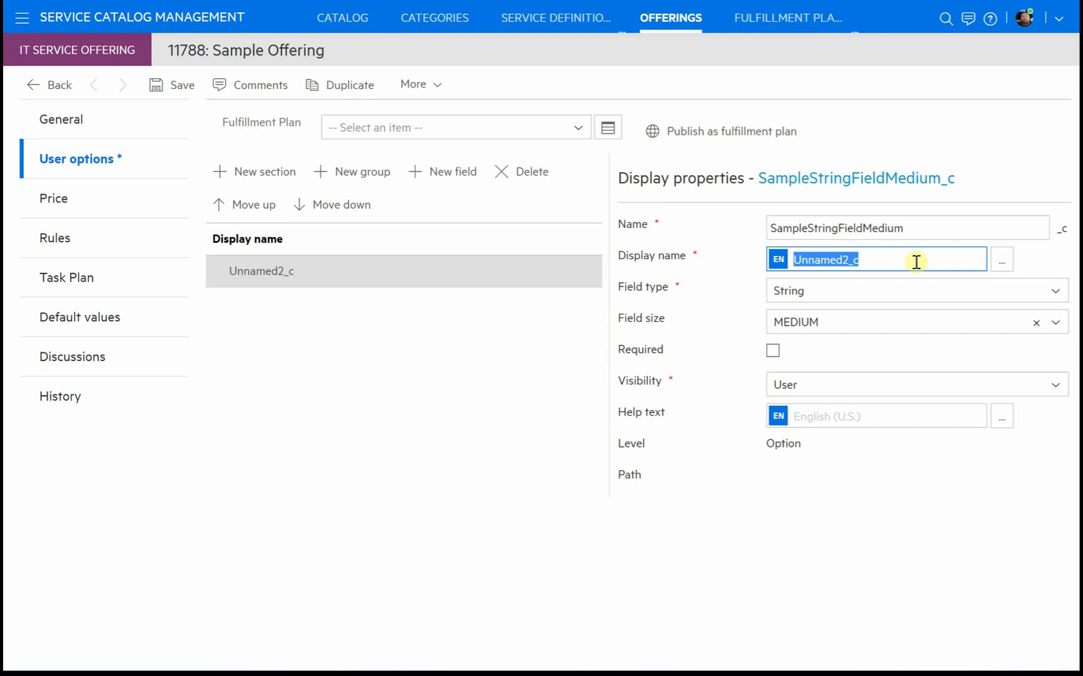
type("SAmpl")
key("BackSpace")
key("BackSpace")
key("BackSpace")
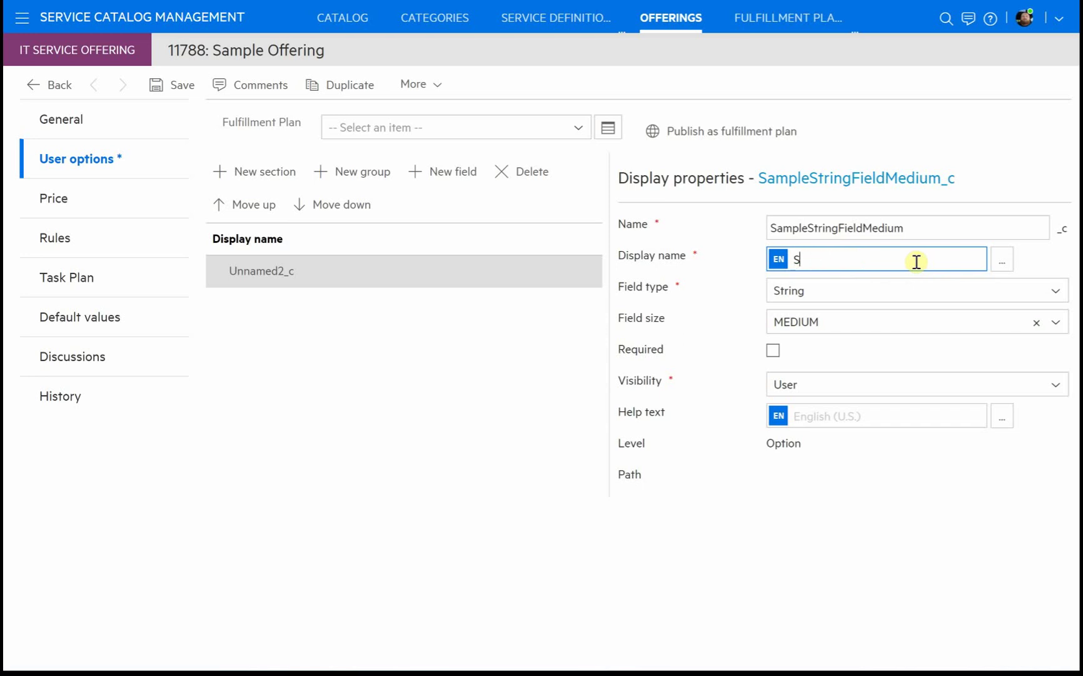
key("BackSpace")
type("Sample String Field ")
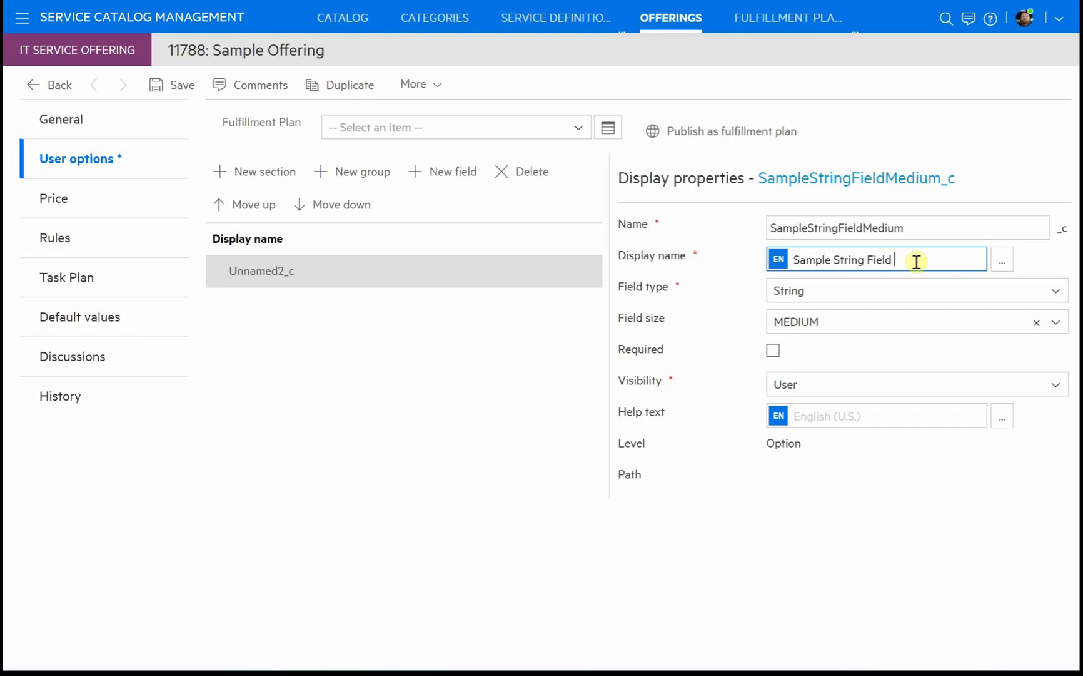
type("sized at medium")
Review the available field types and field sizes for the string field, keeping String and MEDIUM.
left_click(816, 291)
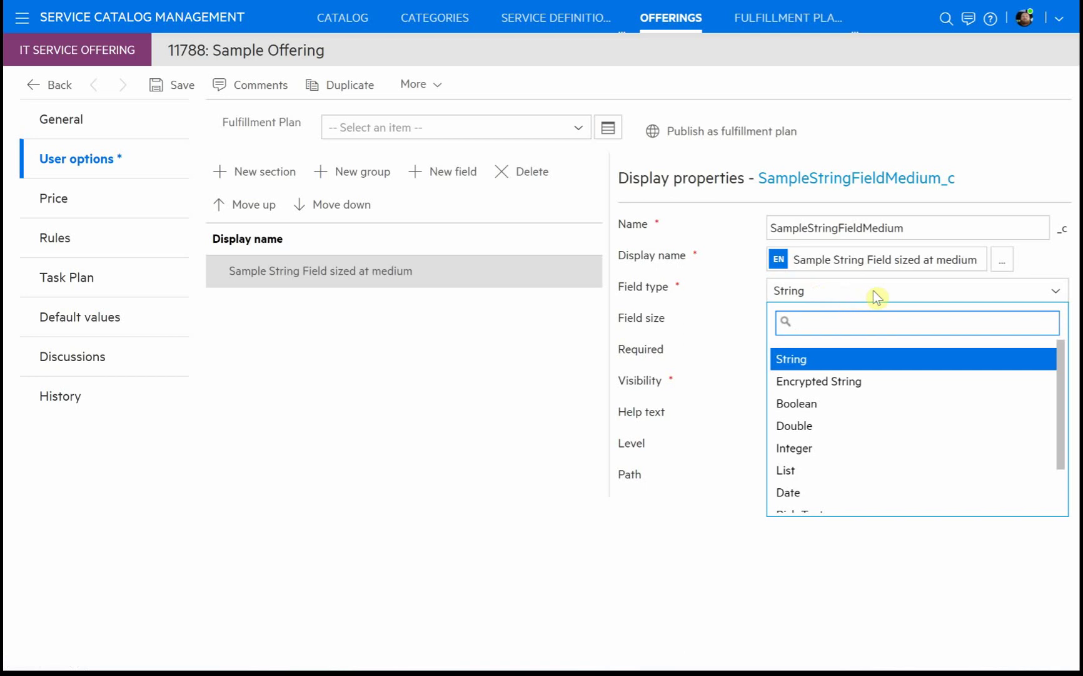
scroll(906, 454, "down", 1)
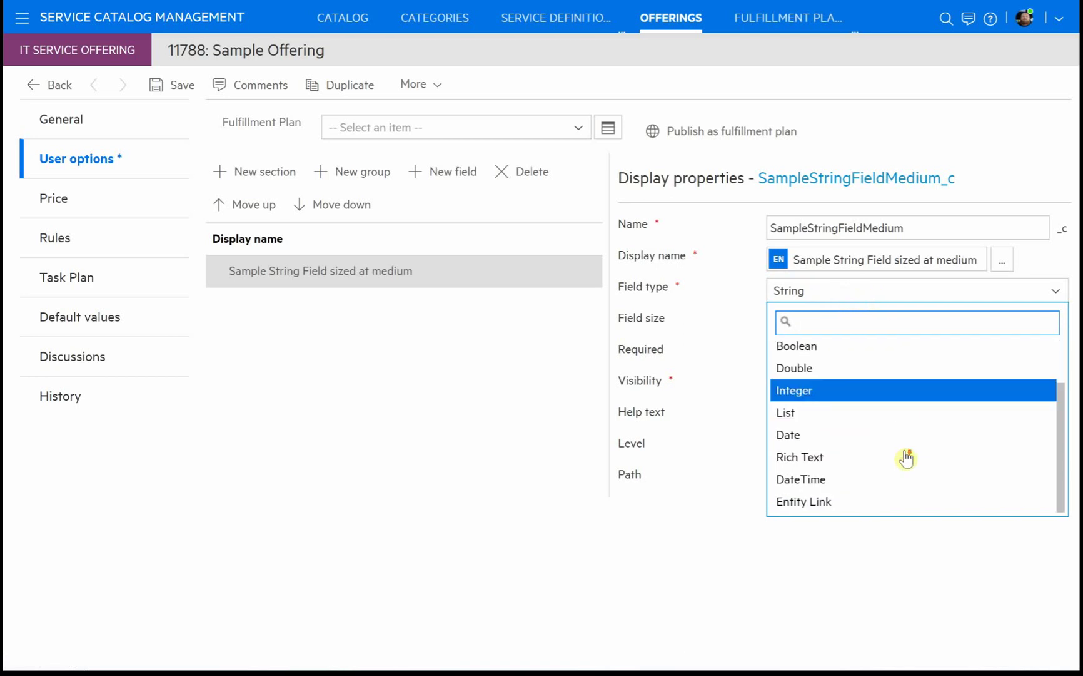
scroll(907, 454, "up", 1)
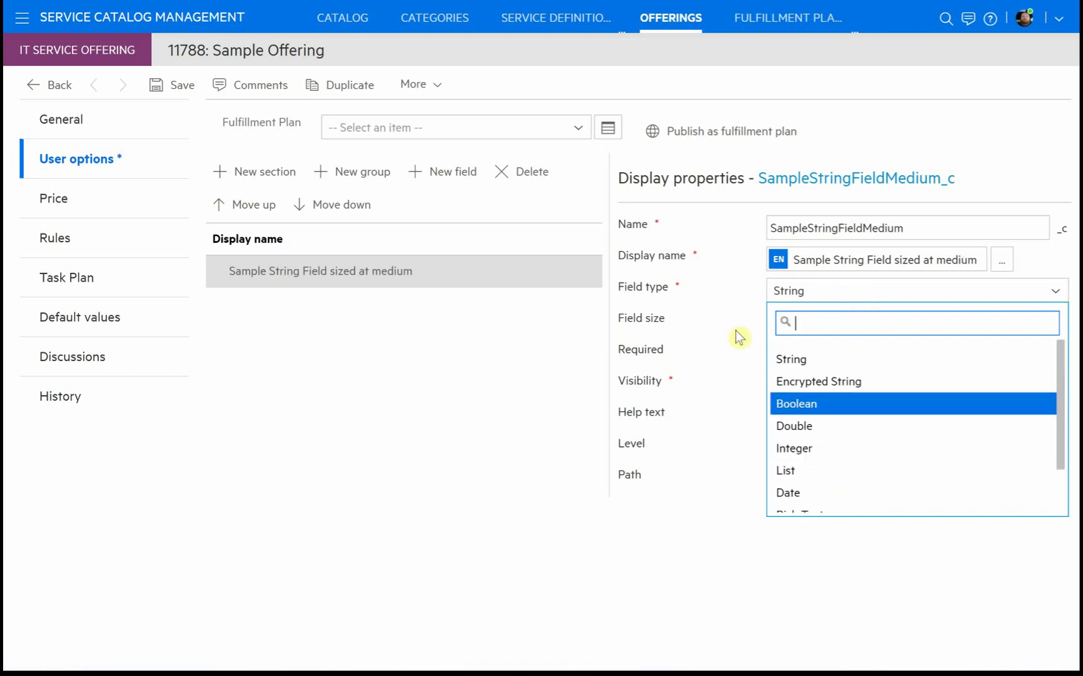
left_click(741, 293)
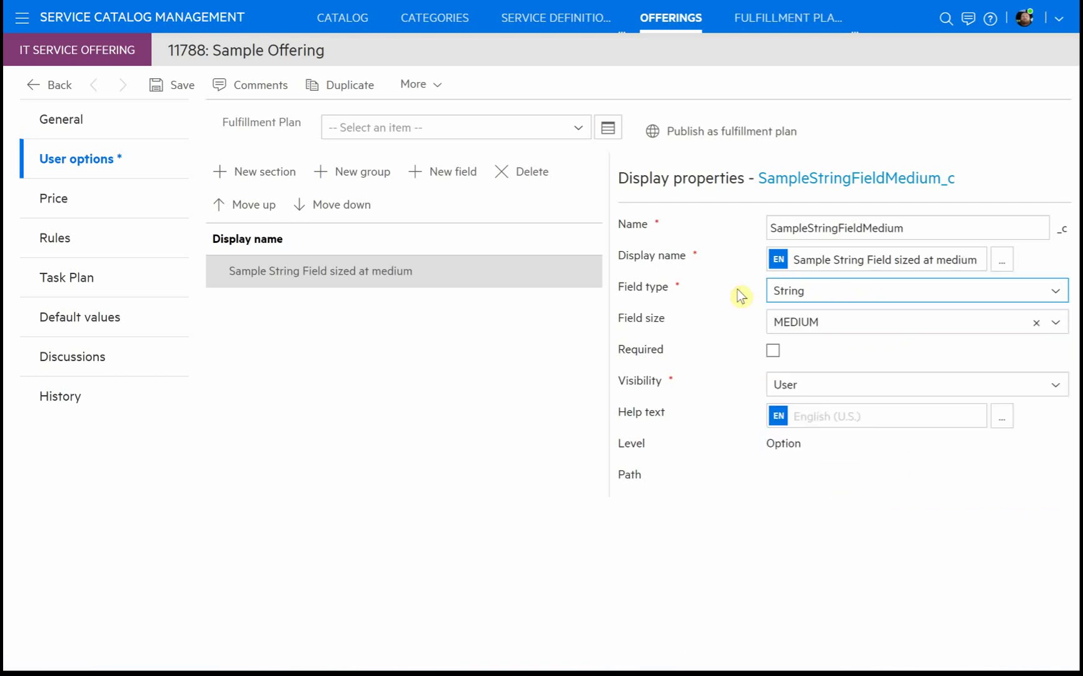
left_click(900, 322)
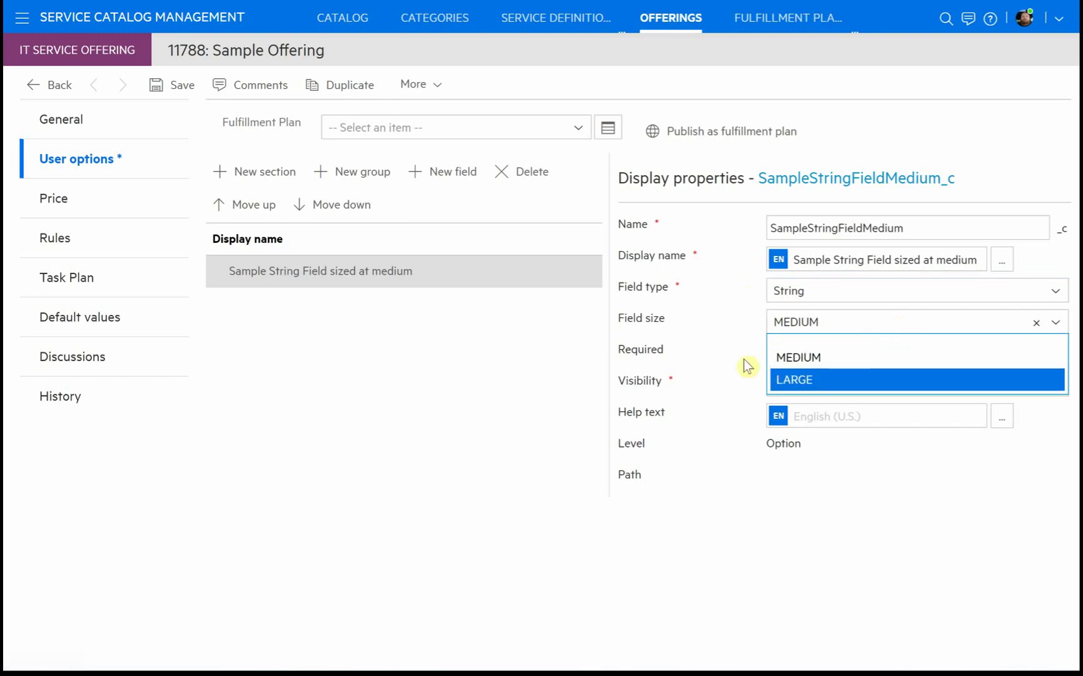
left_click(738, 324)
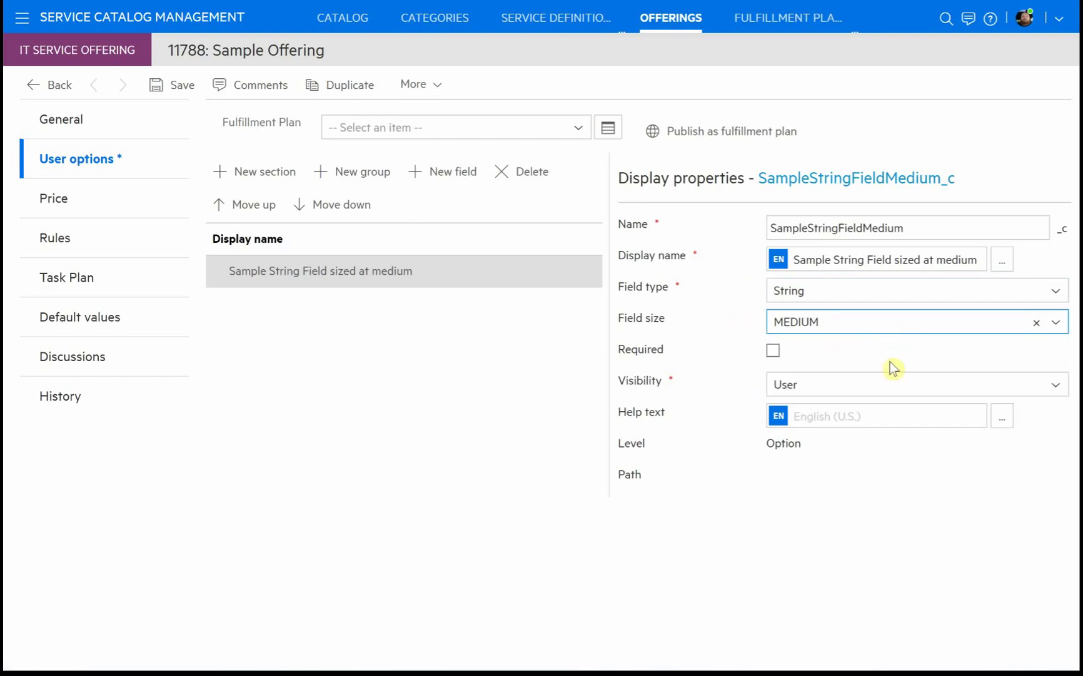
Make the string field required and check its visibility choices, keeping User.
left_click(774, 351)
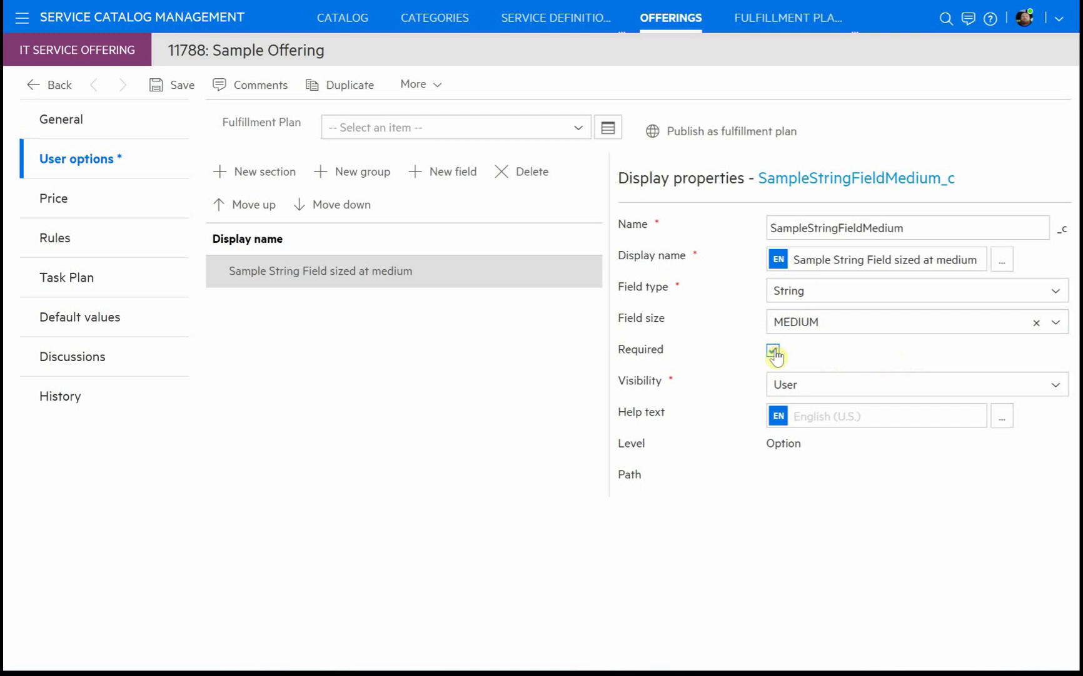
left_click(936, 384)
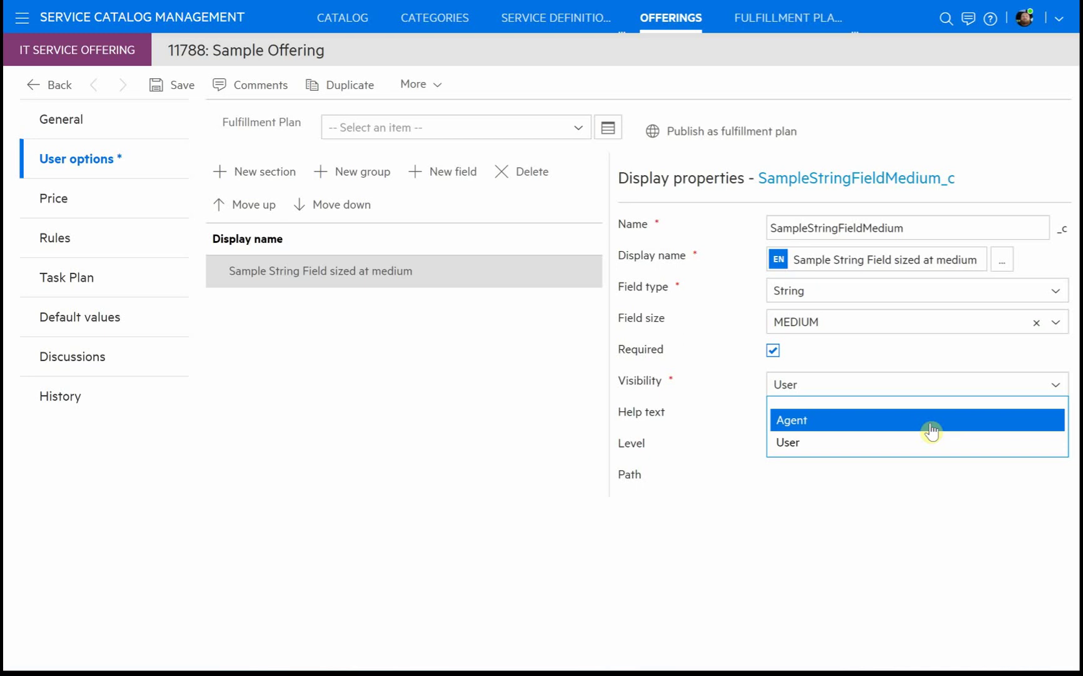
left_click(923, 369)
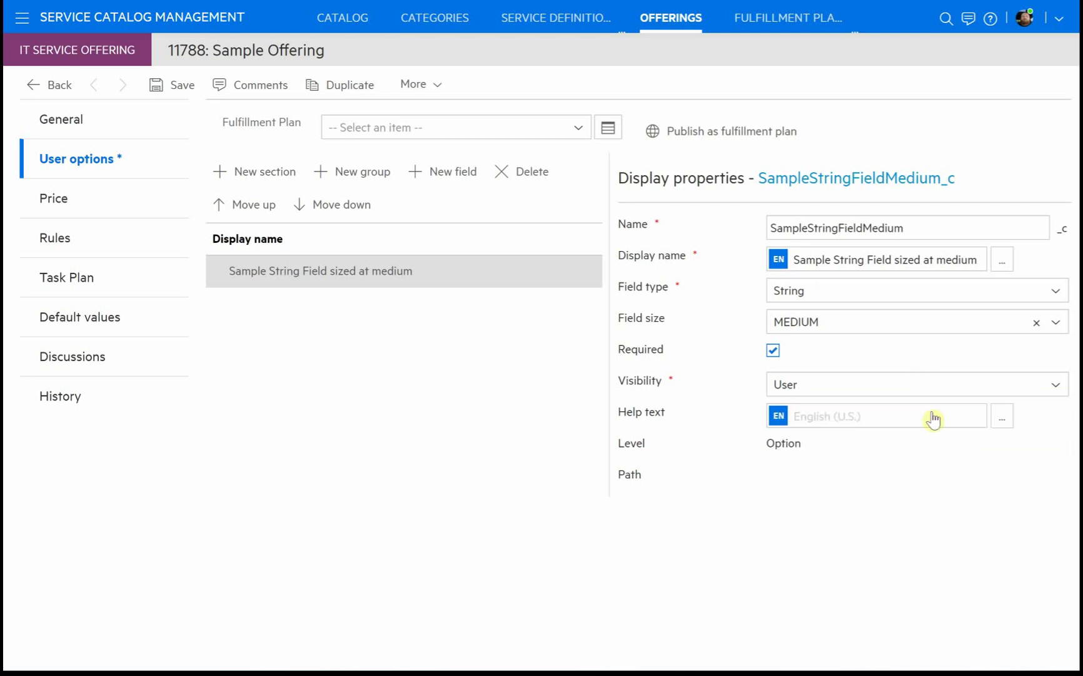
Enter the English help text "This is some sample help text" for the string field and view the languages available for translating it.
left_click(841, 416)
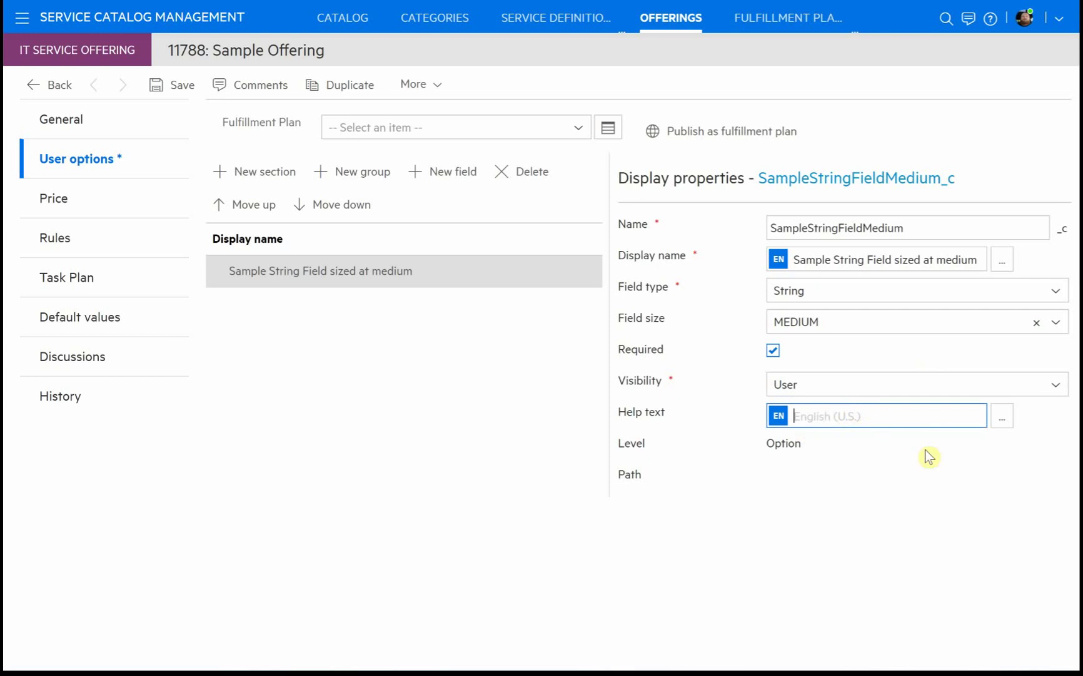
type("This is some sample h")
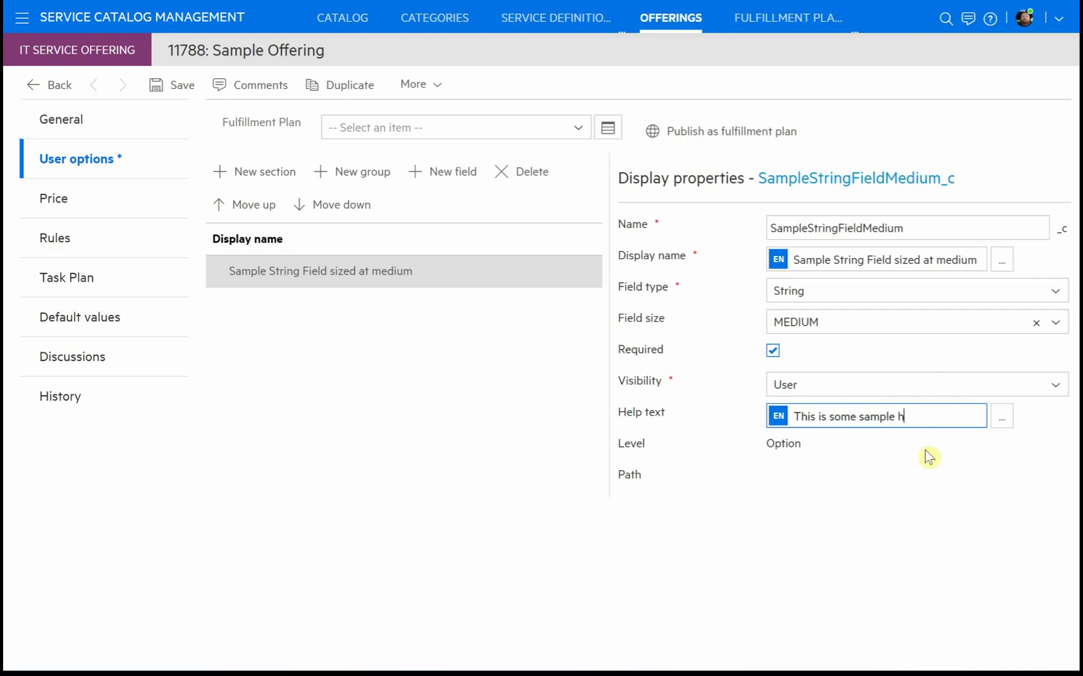
type("elp text")
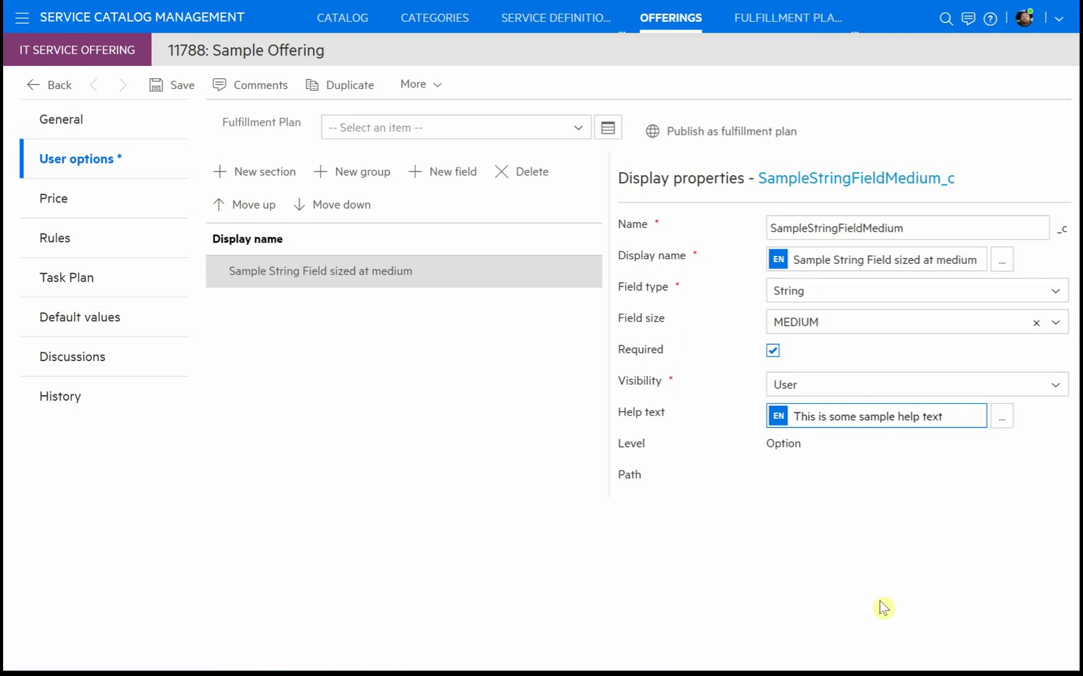
left_click(1001, 416)
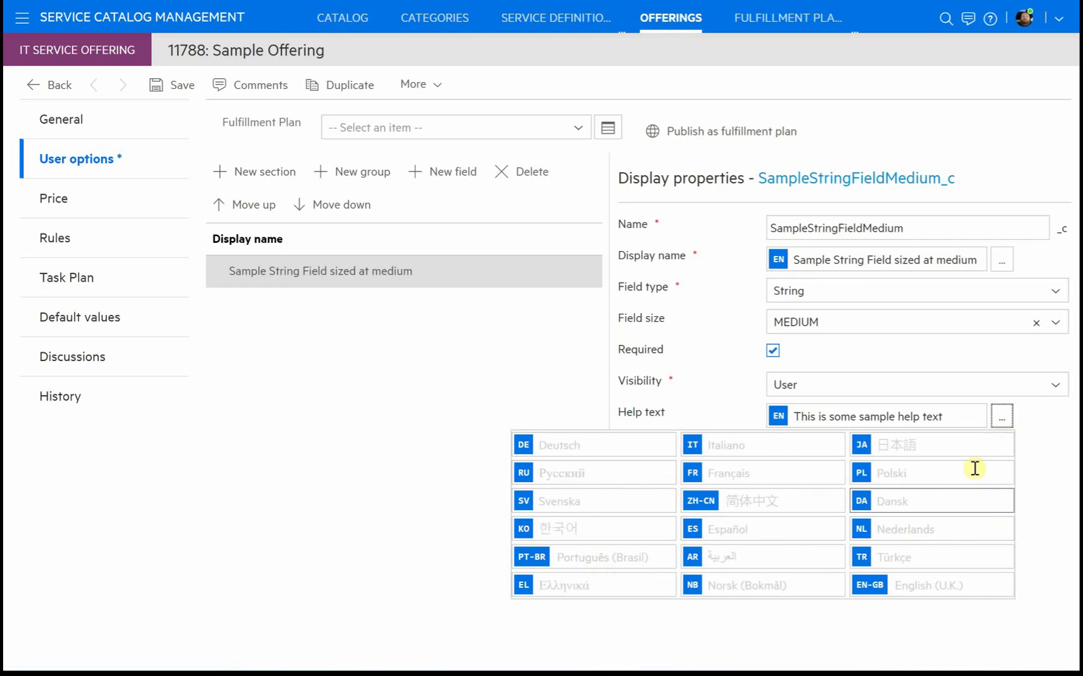
left_click(1062, 527)
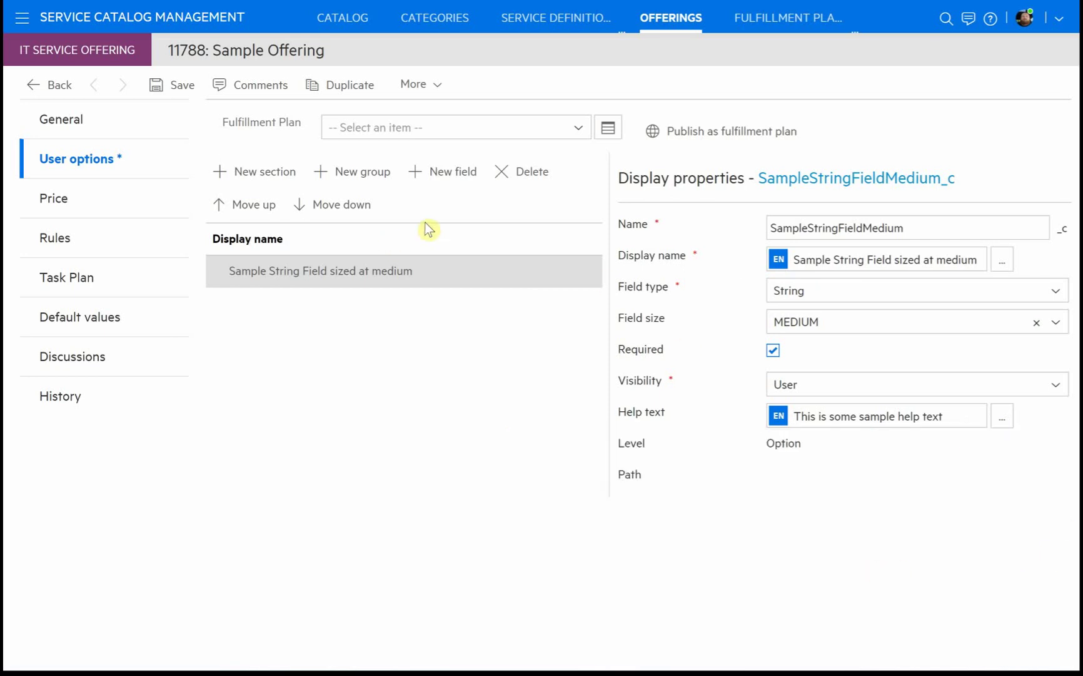
Add another field to the user options without choosing a parent item and name it CustomDateField.
left_click(452, 174)
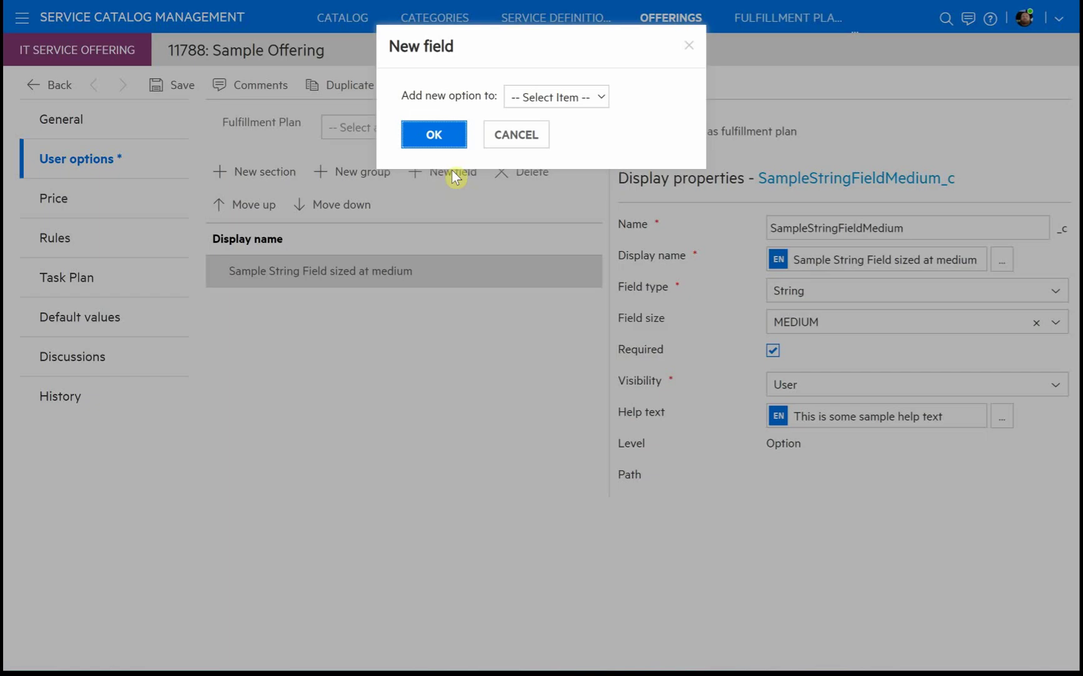
left_click(434, 134)
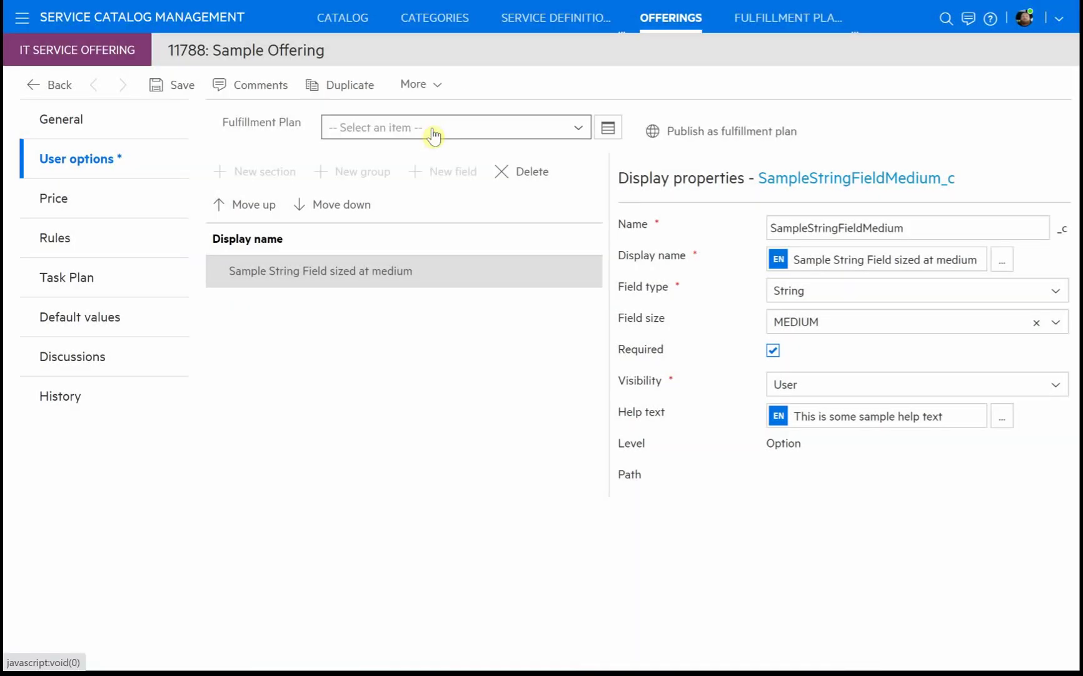
left_click_drag(913, 224, 668, 230)
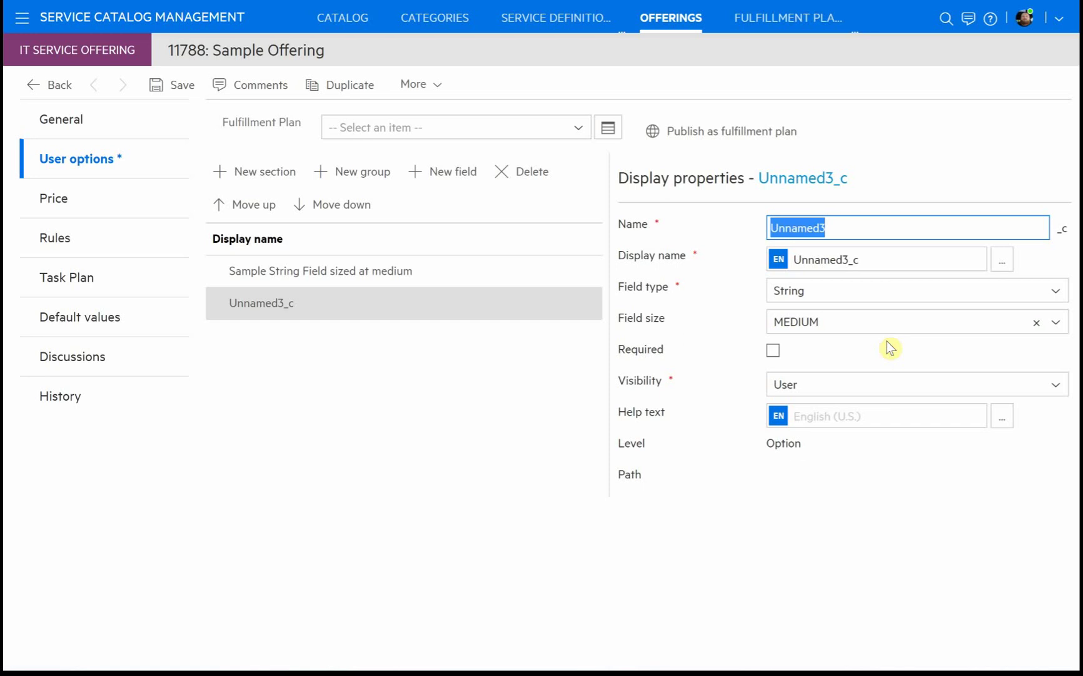
type("Custom Date Fielt")
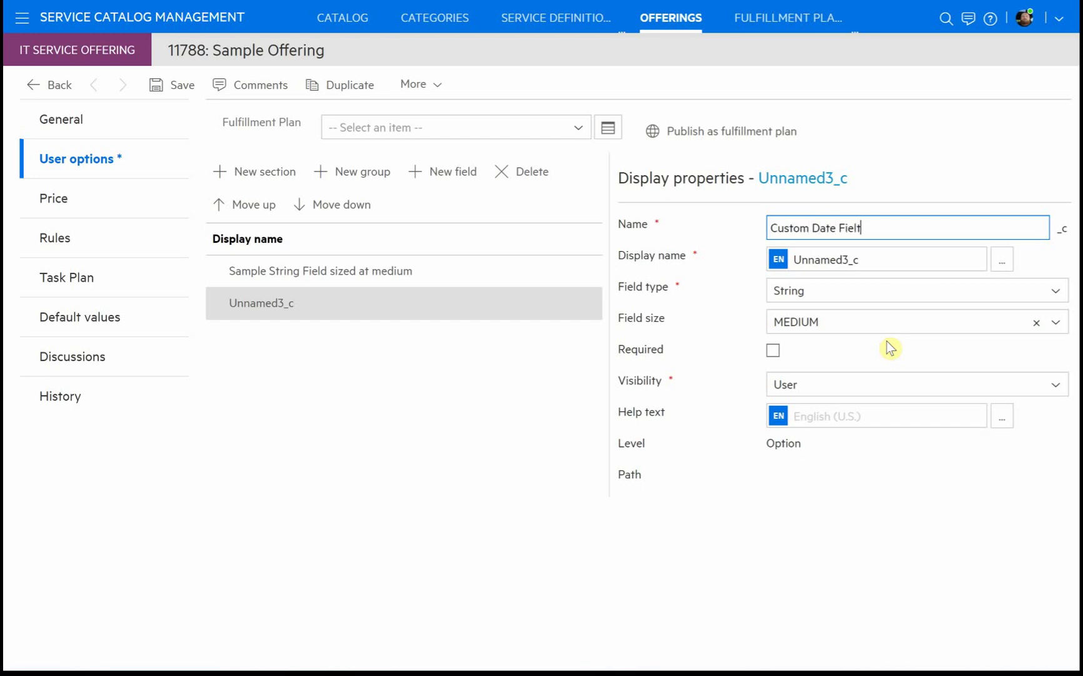
key("BackSpace")
type("d")
key("BackSpace")
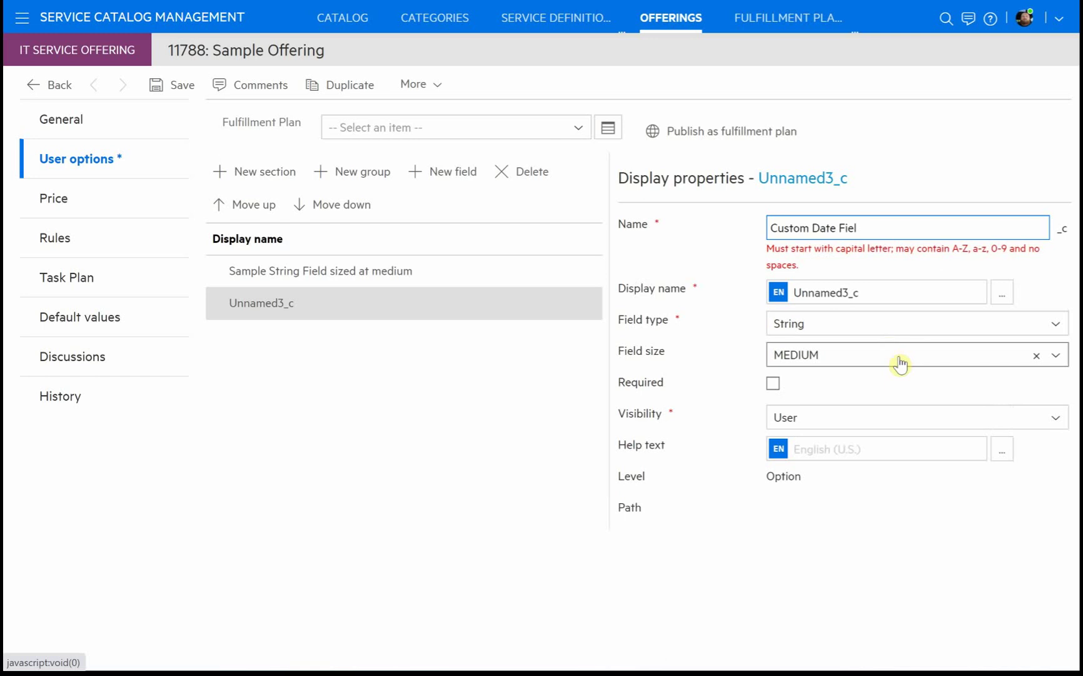
key("BackSpace")
key("BackSpace")
key("BackSpace")
key("BackSpace")
key("BackSpace")
key("BackSpace")
key("BackSpace")
key("BackSpace")
key("BackSpace")
key("BackSpace")
key("BackSpace")
key("BackSpace")
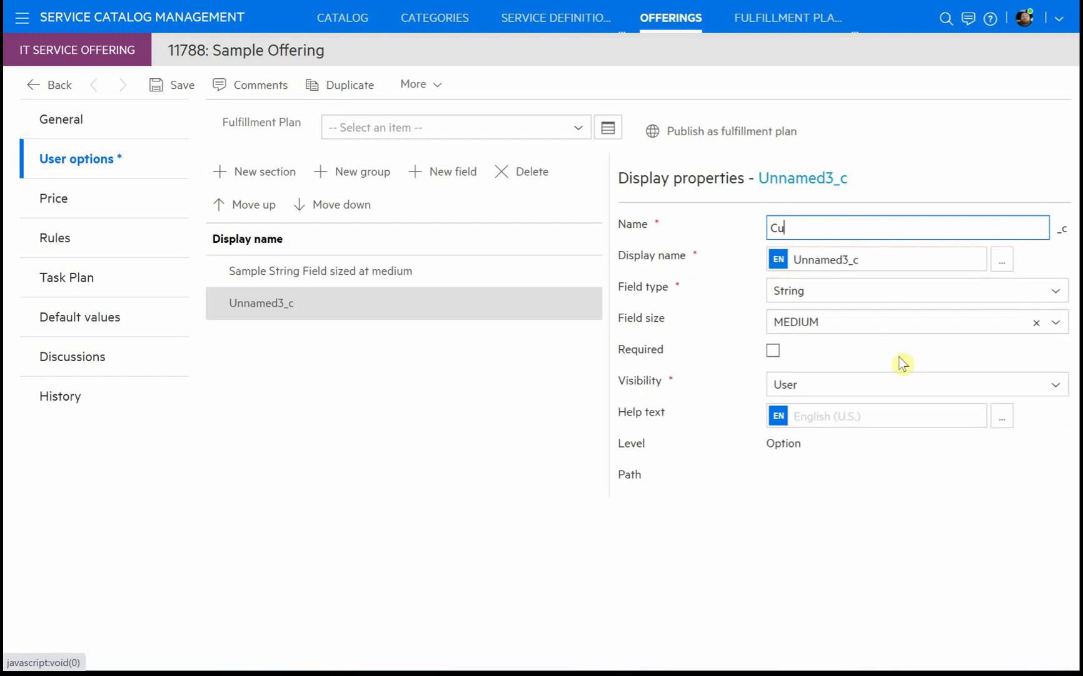
type("stomDateField")
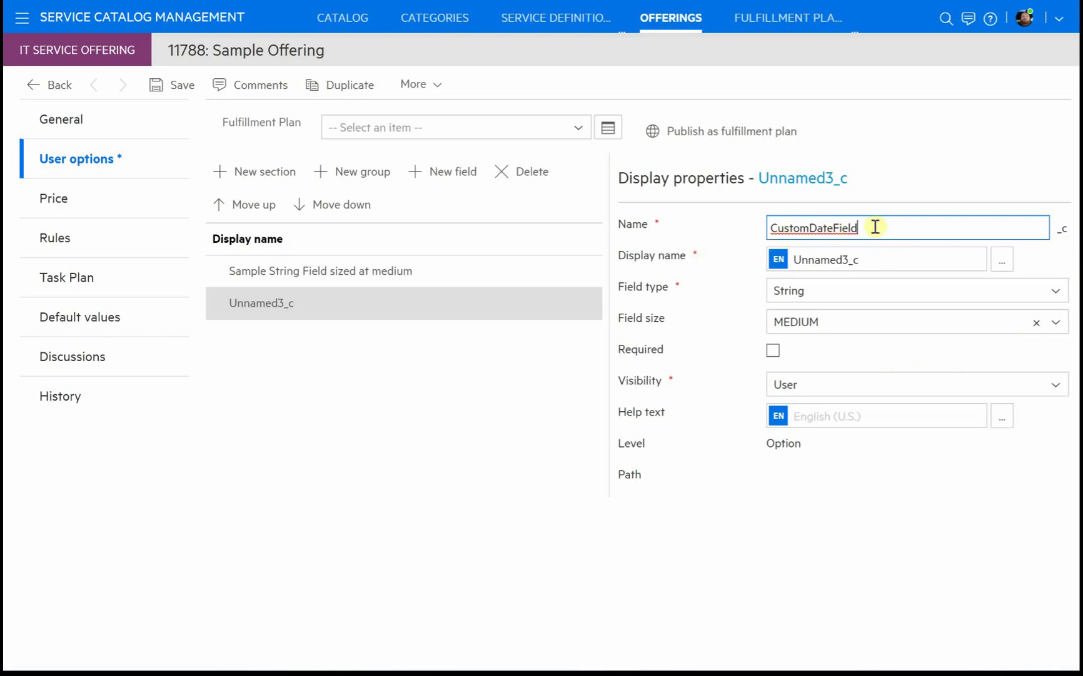
Set the CustomDateField display name to "Custom Date Field" and its field type to Date.
left_click(868, 258)
key("ctrl+a")
type("Custom")
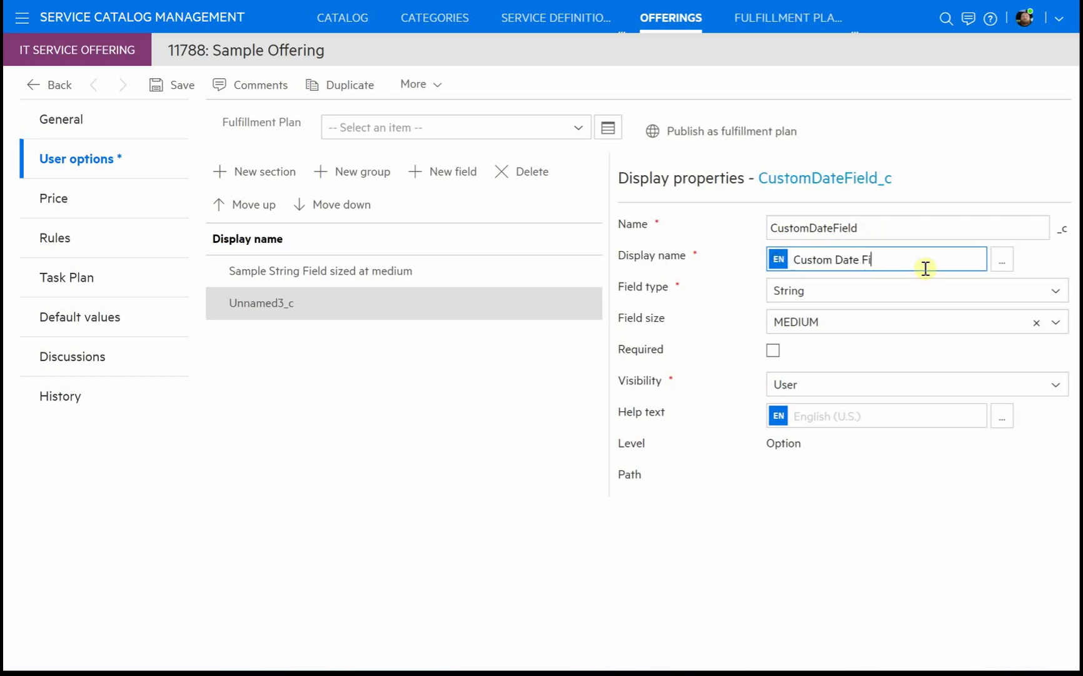
left_click(840, 291)
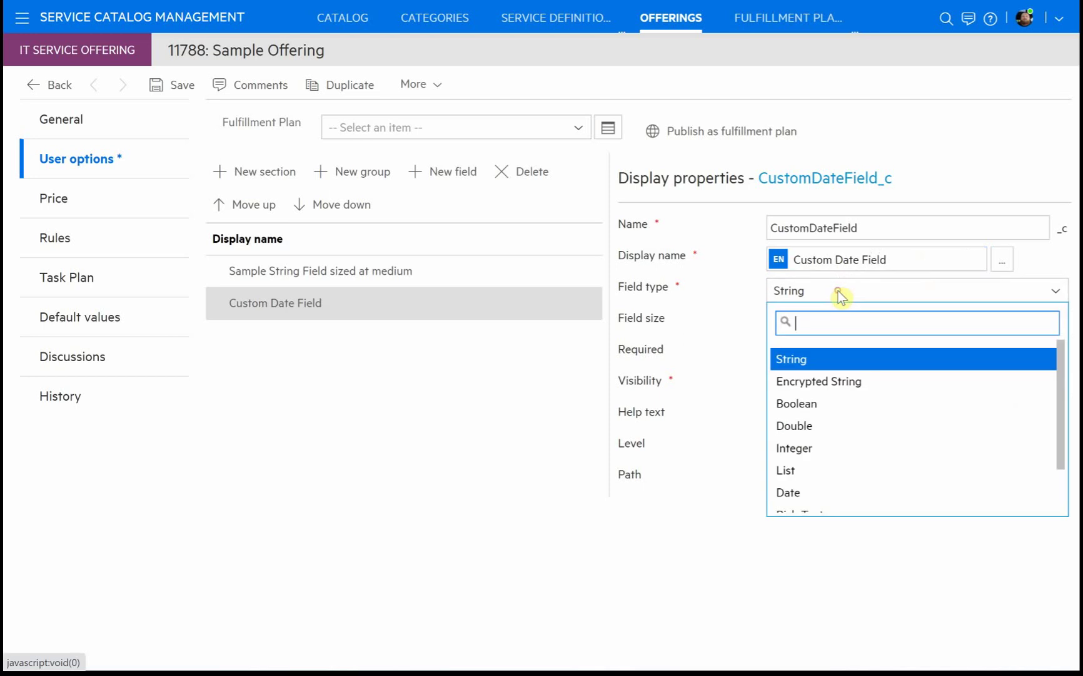
left_click(836, 494)
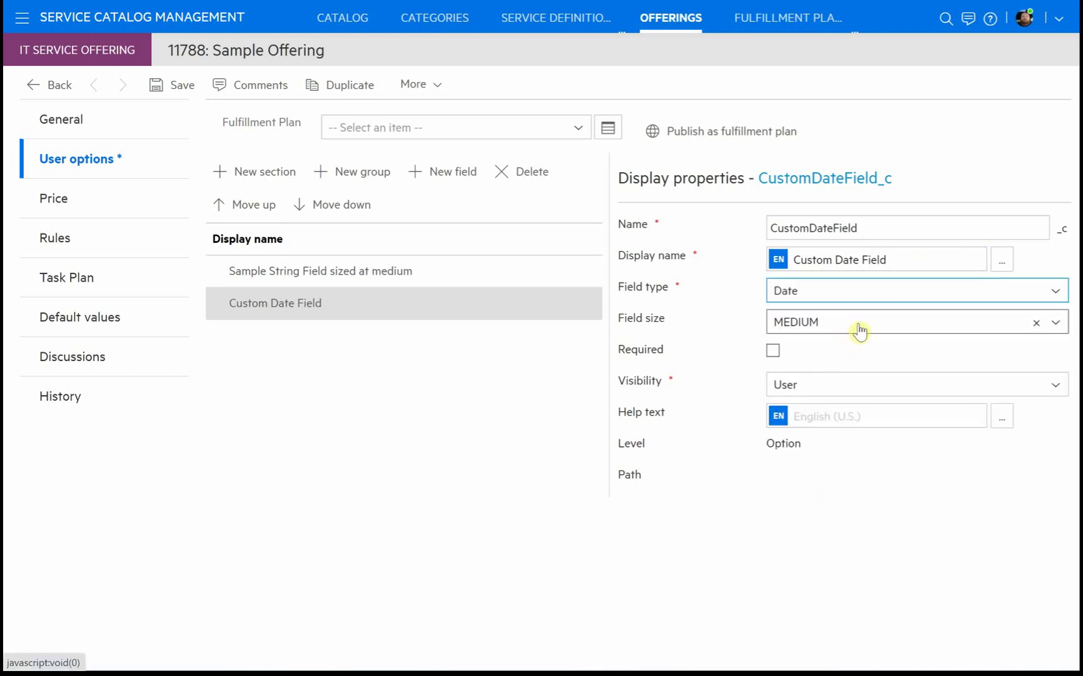
Make the date field required and enter "Select a Date" as its English help text.
left_click(774, 352)
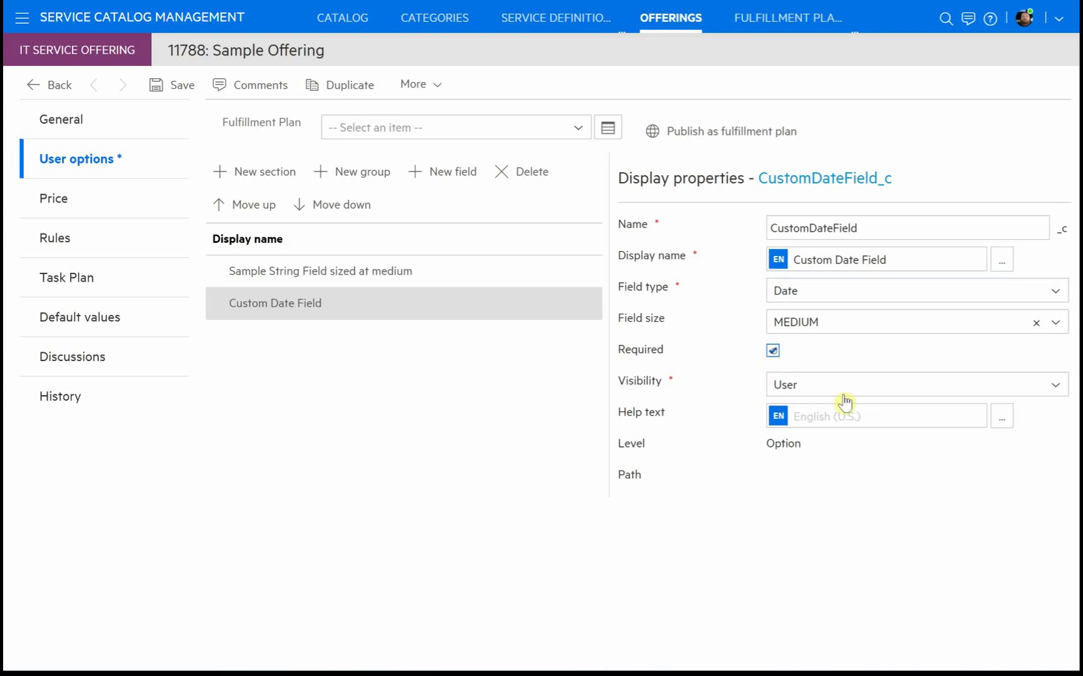
left_click(898, 420)
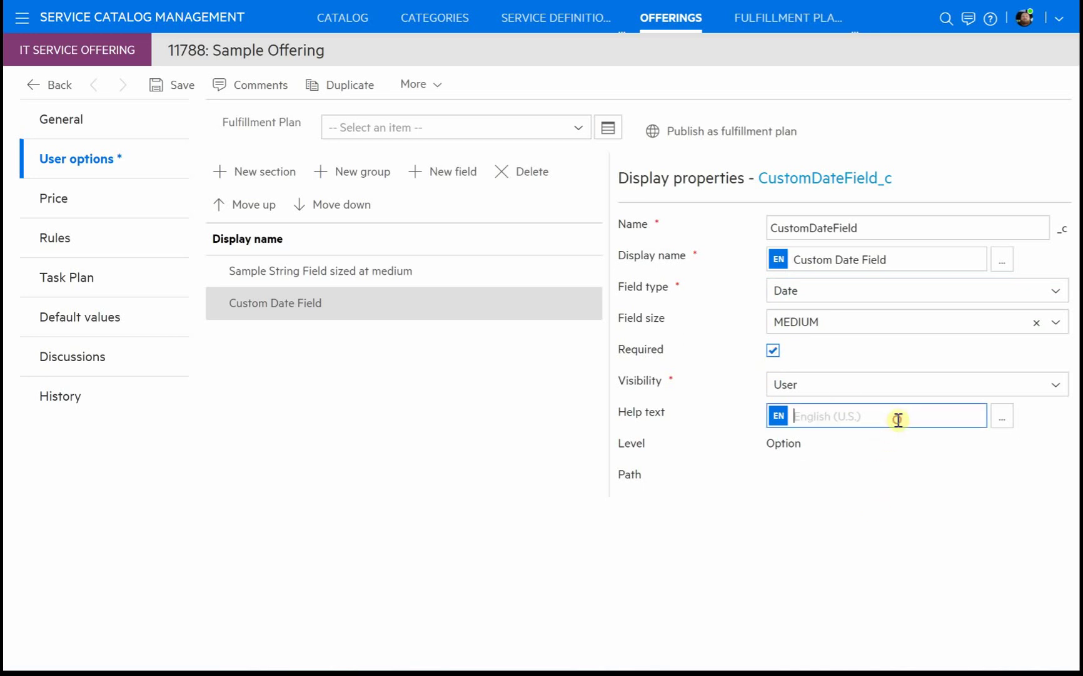
type("Select a Date")
left_click(854, 554)
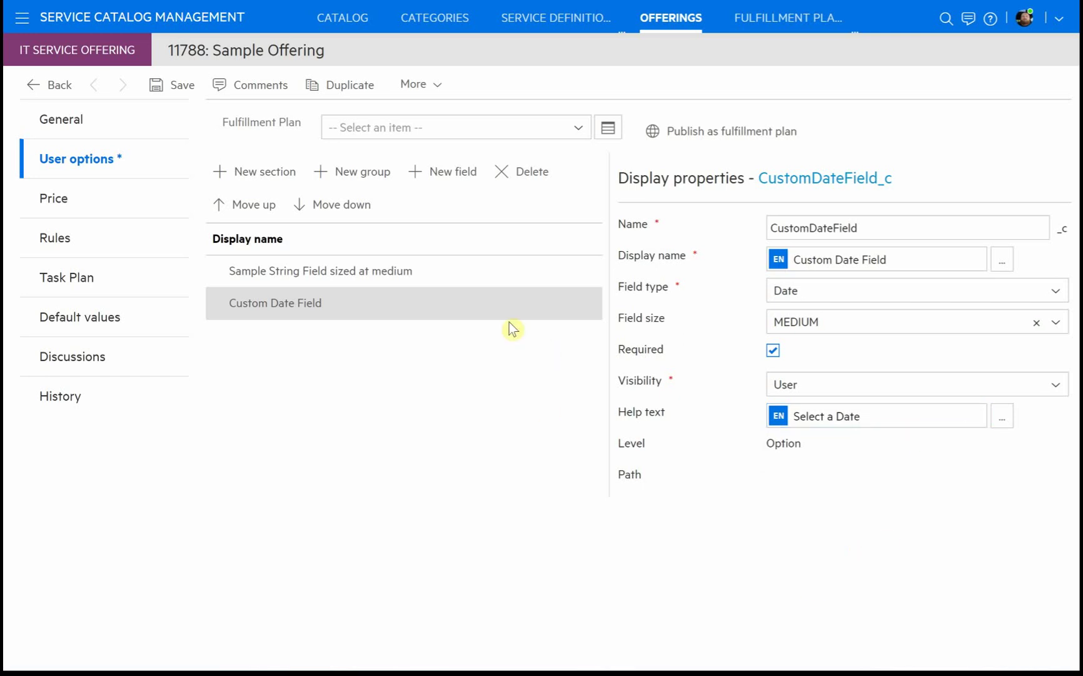
Add a third field to the user options without choosing a parent item and set its field type to Rich Text.
left_click(449, 182)
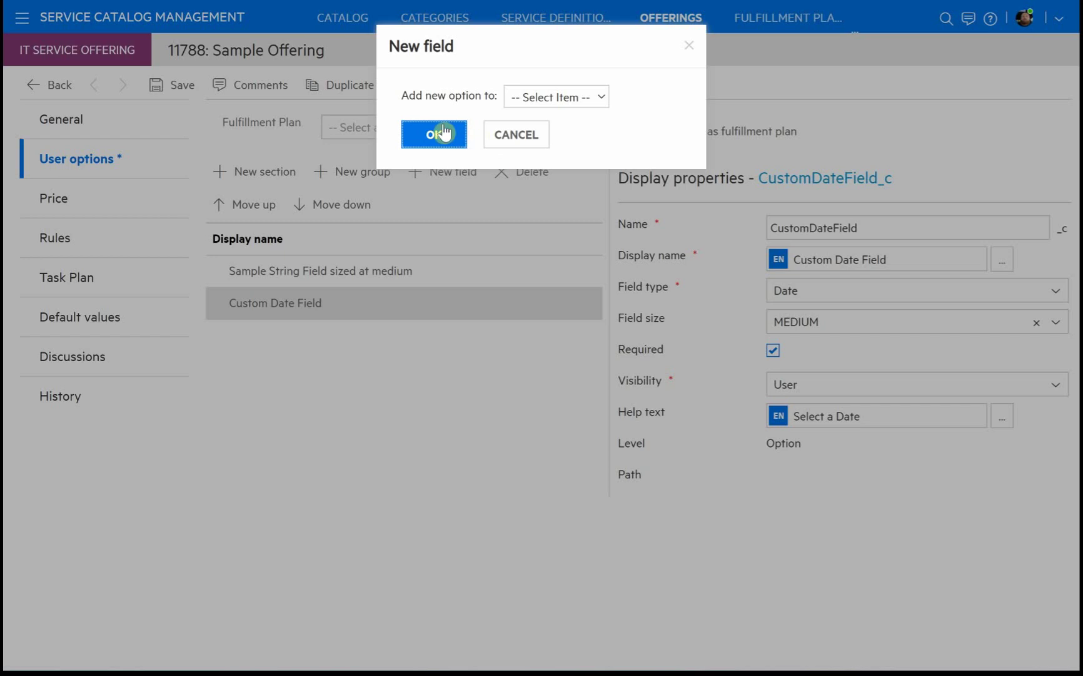
key("Return")
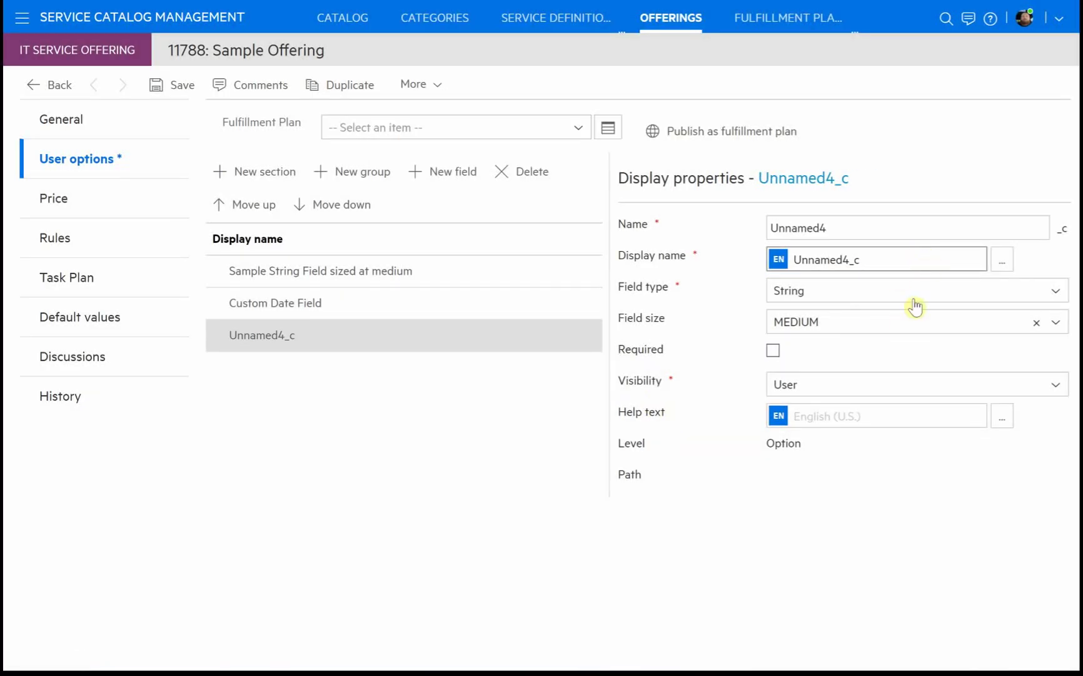
left_click(895, 327)
left_click(883, 295)
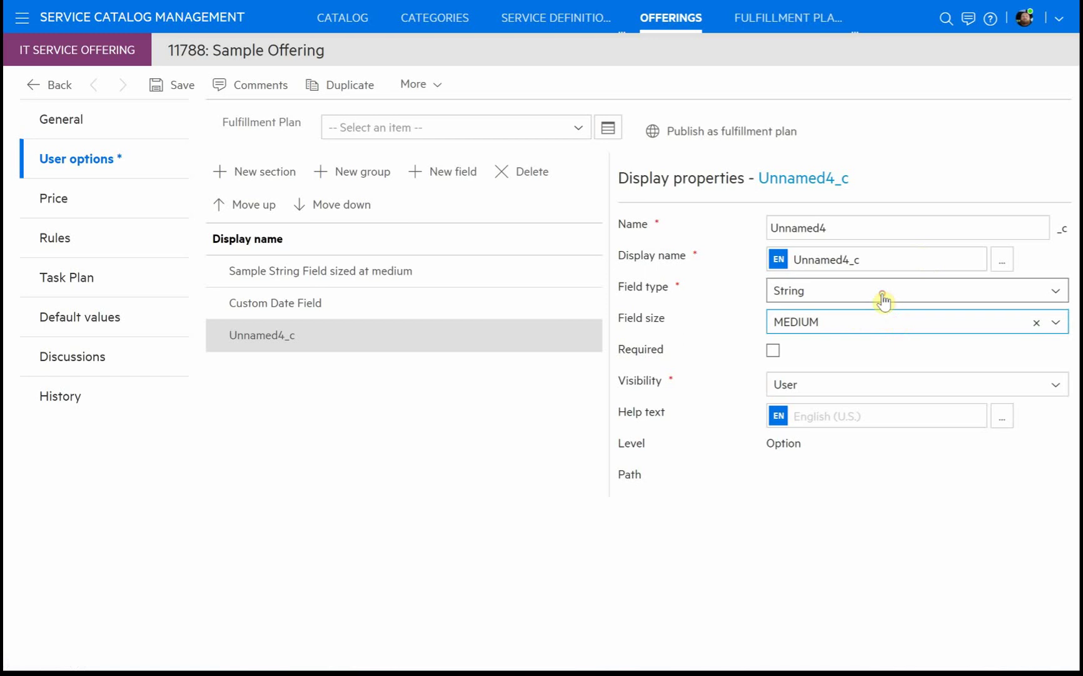
scroll(886, 438, "down", 1)
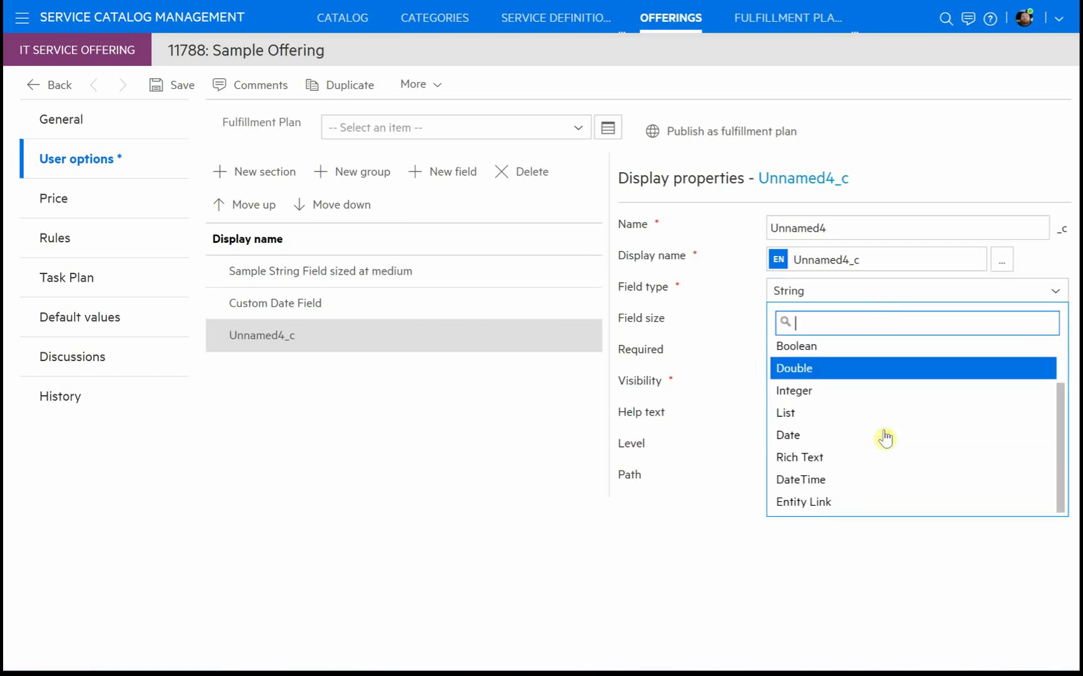
left_click(866, 460)
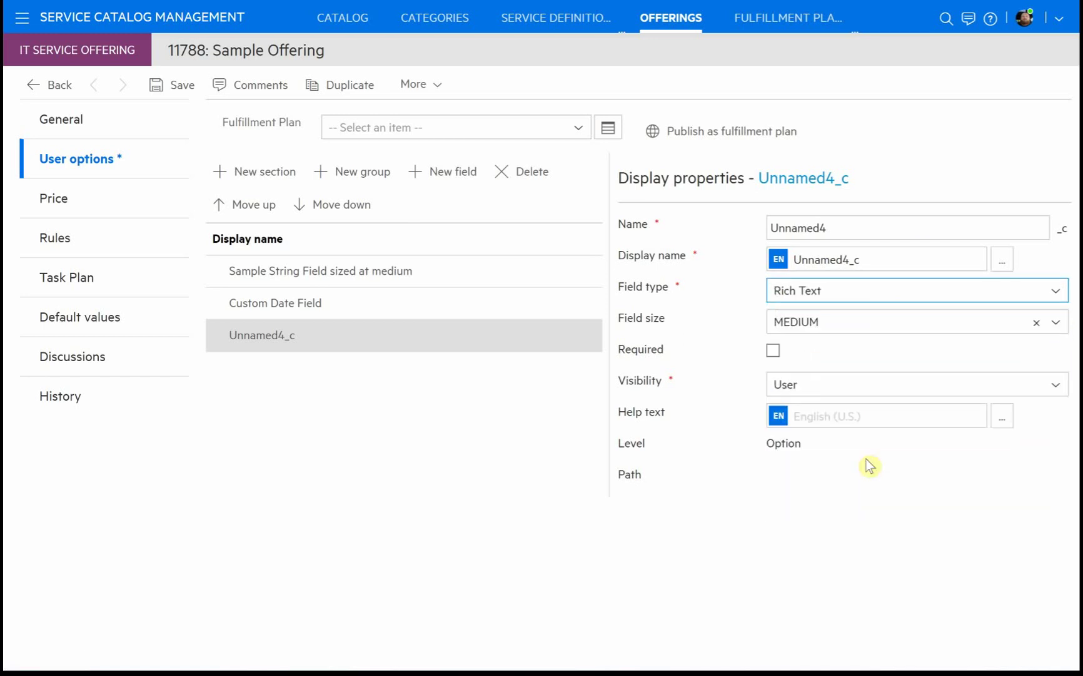
Name the rich text field RichTextCustom and set its display name to "Custom Example for Rich Text input".
double_click(890, 235)
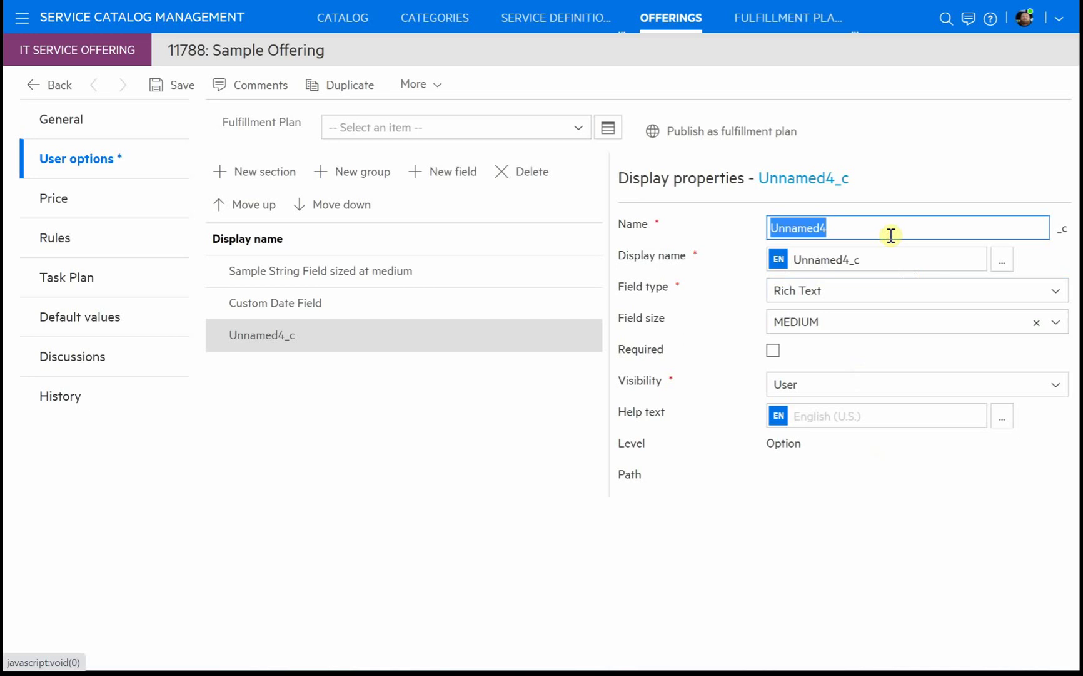
type("RichText")
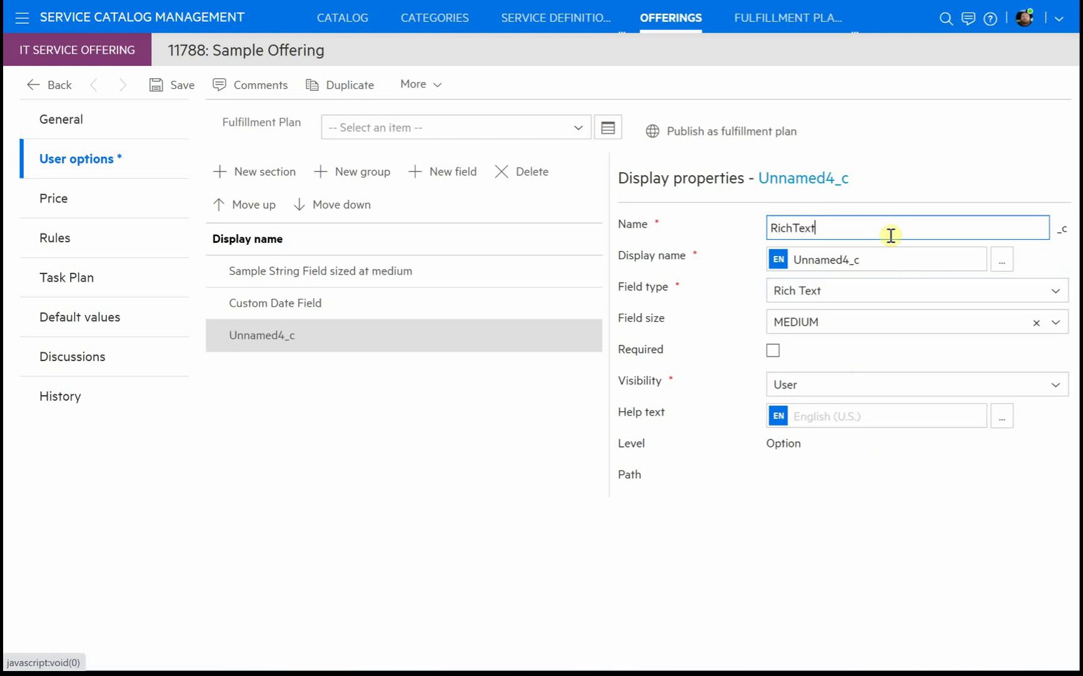
type("Customer")
double_click(875, 258)
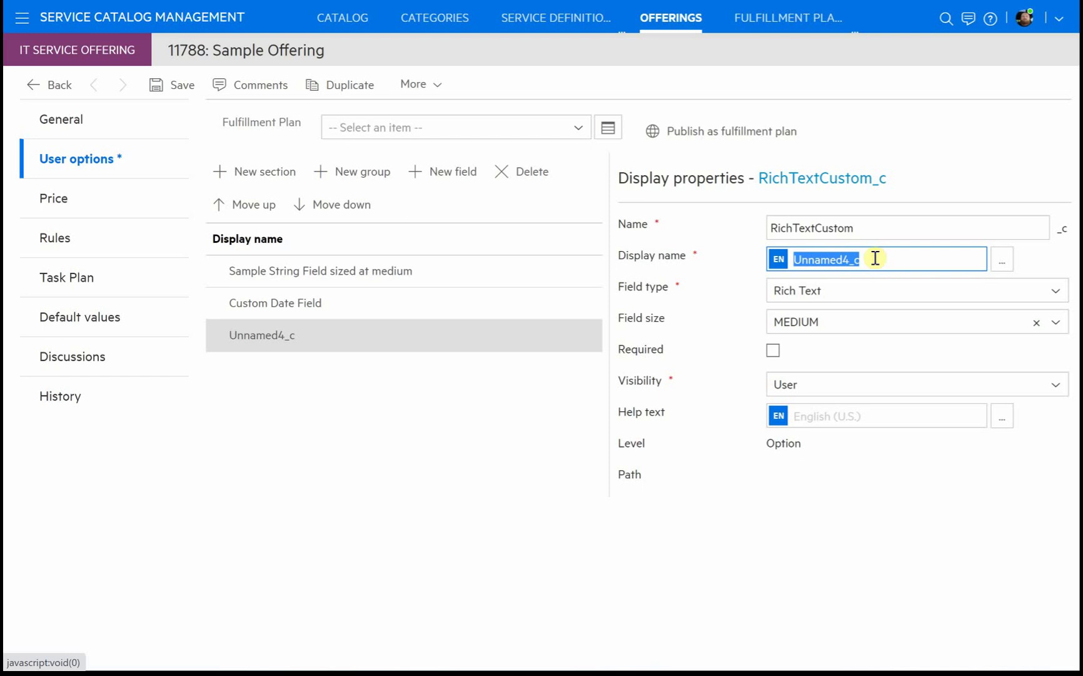
type("Custom E")
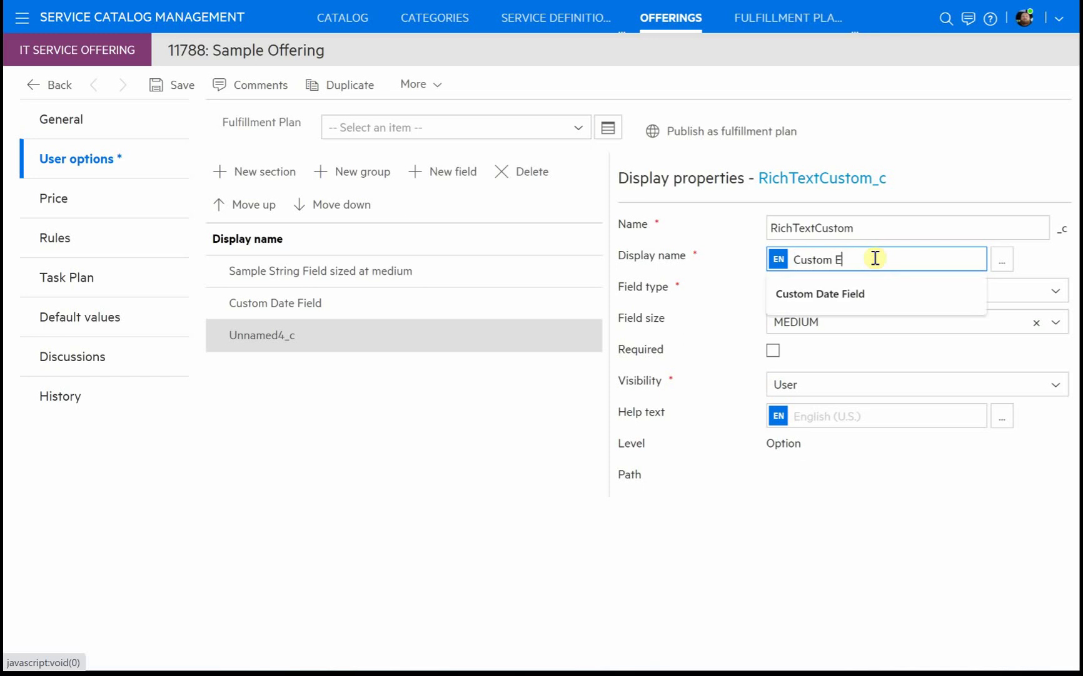
type("xample for Rich T")
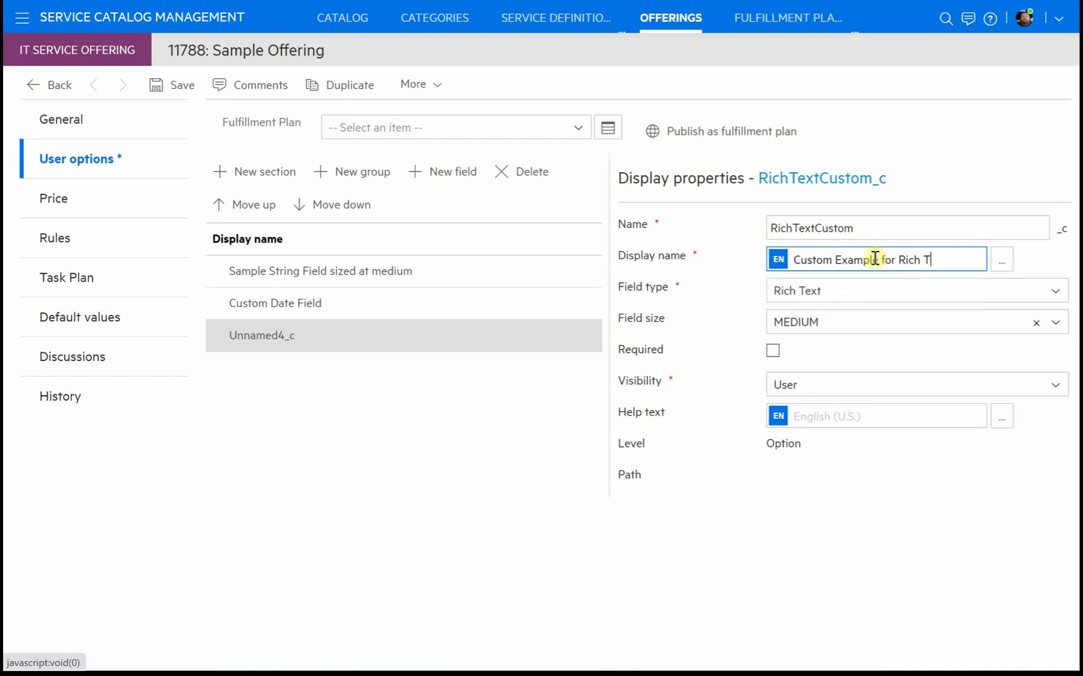
type("ext input")
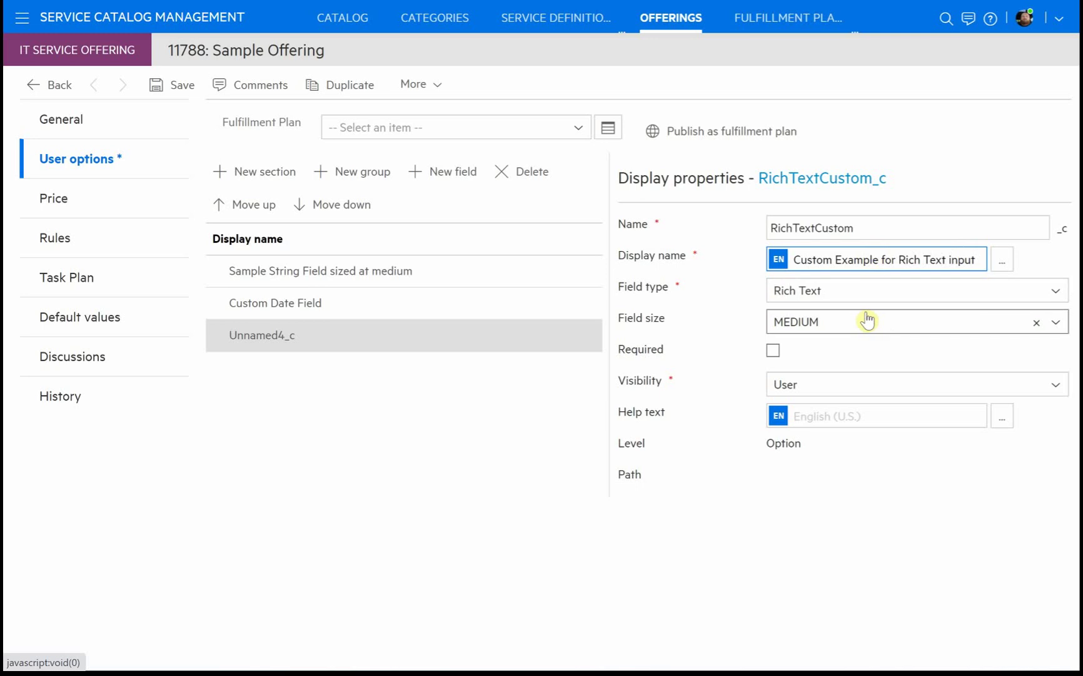
Set the rich text field's size to LARGE, enter the English help text "input additional data here as needed", and save the offering.
left_click(849, 321)
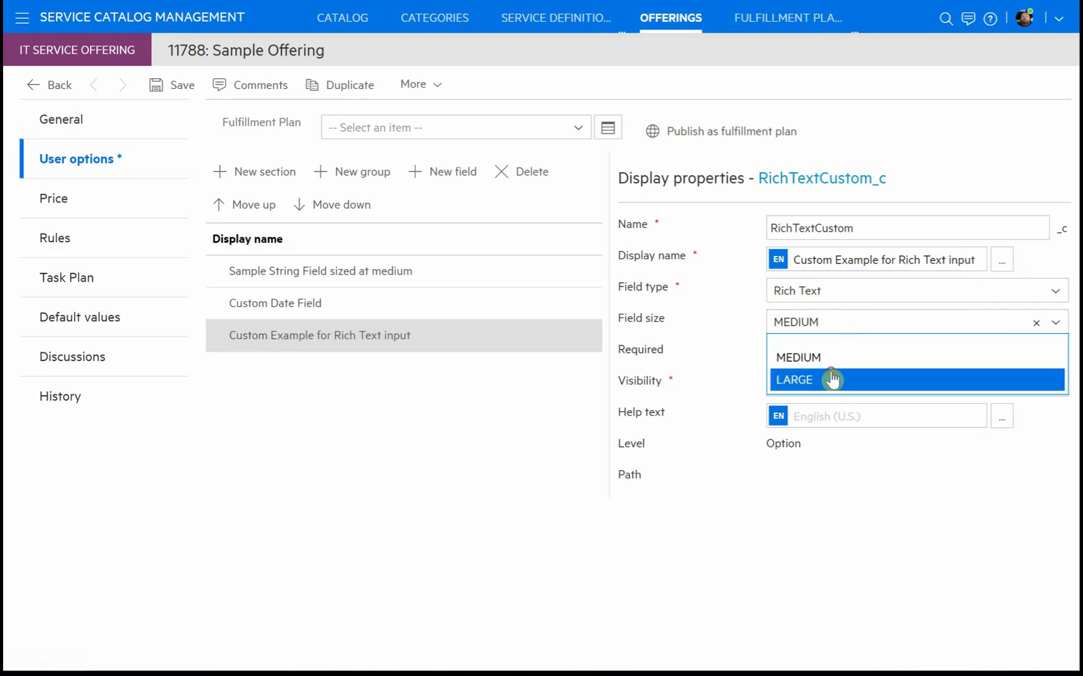
left_click(834, 377)
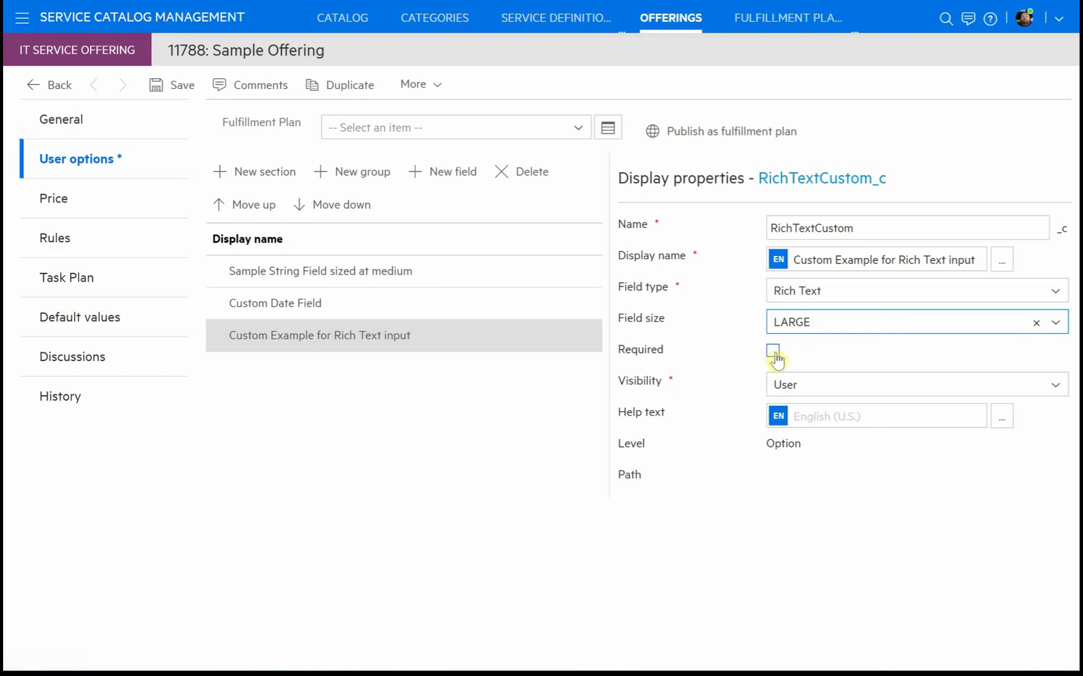
left_click(852, 405)
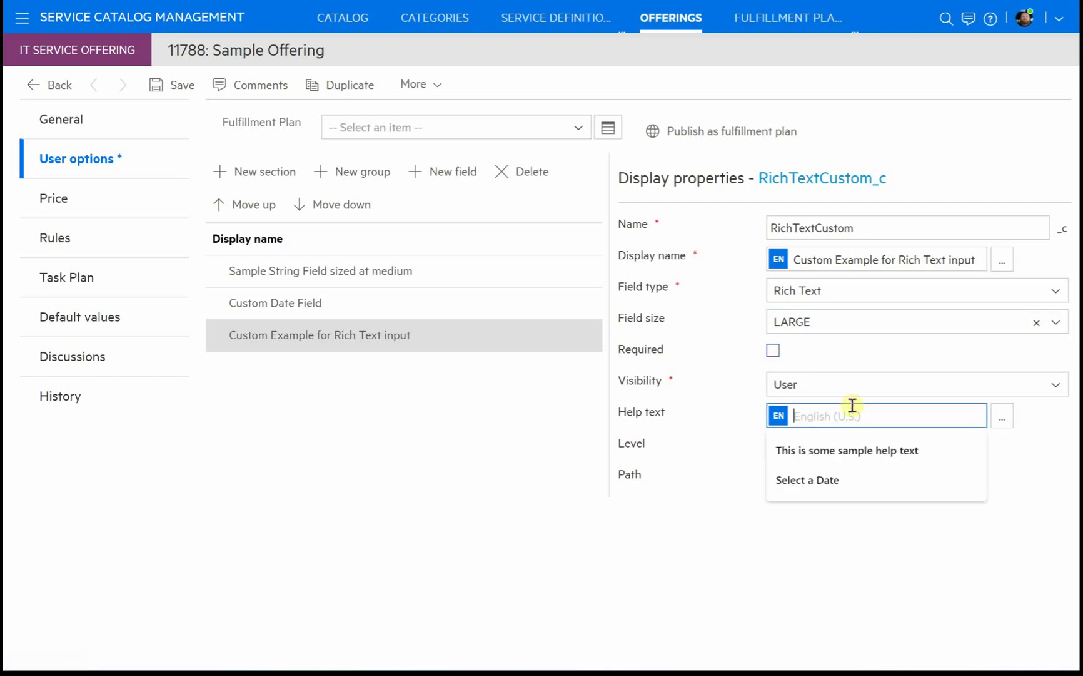
type("input a")
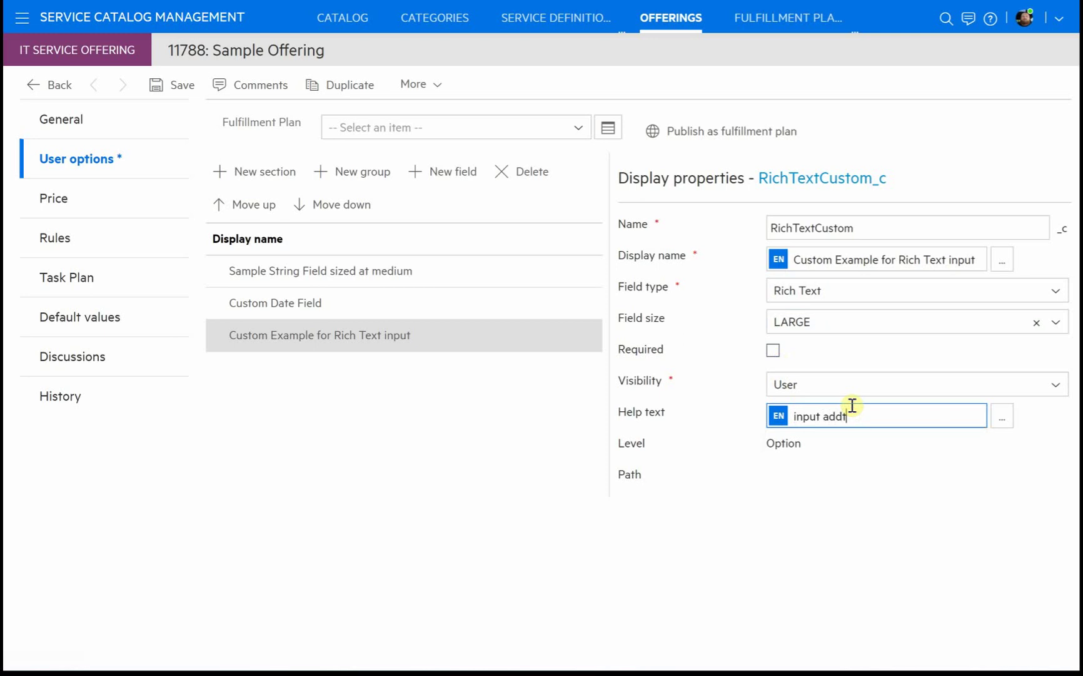
type("dditional data here as needed")
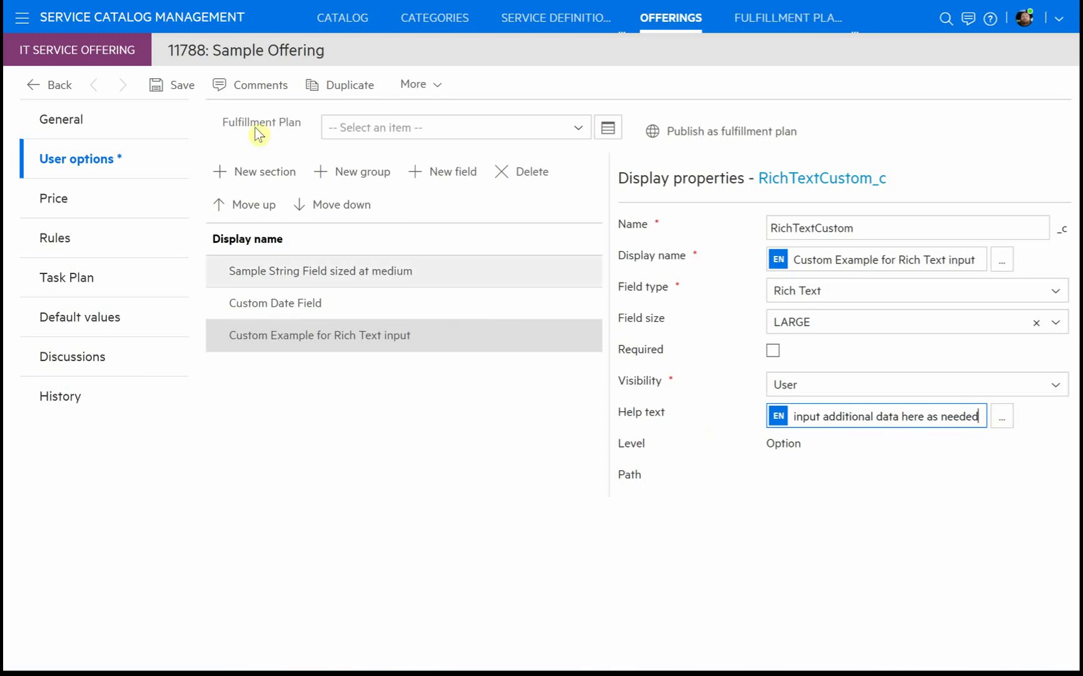
left_click(180, 88)
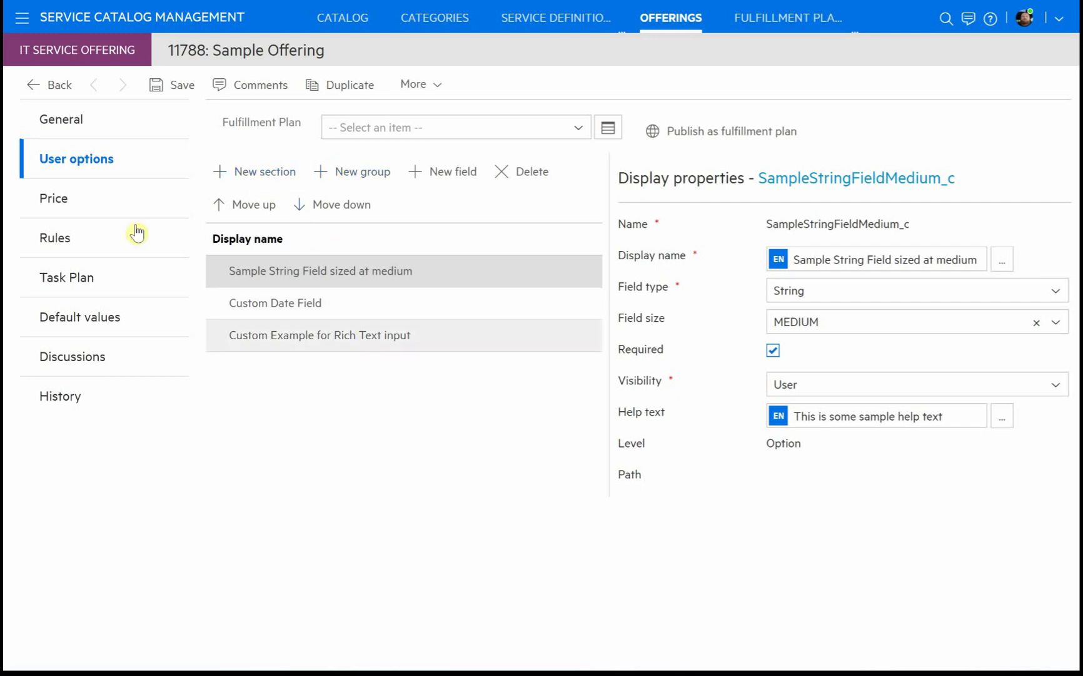
Make the offering's price visible to the Self-service portal and set its currency to USD($).
left_click(65, 199)
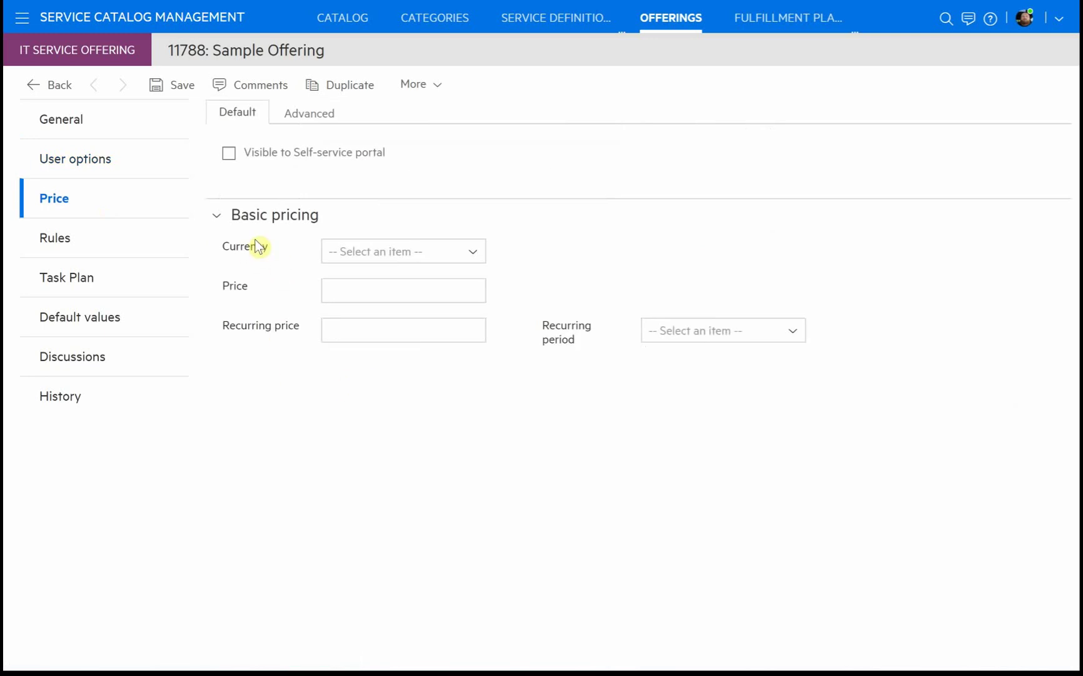
left_click(229, 153)
left_click(361, 250)
left_click(361, 250)
left_click(360, 250)
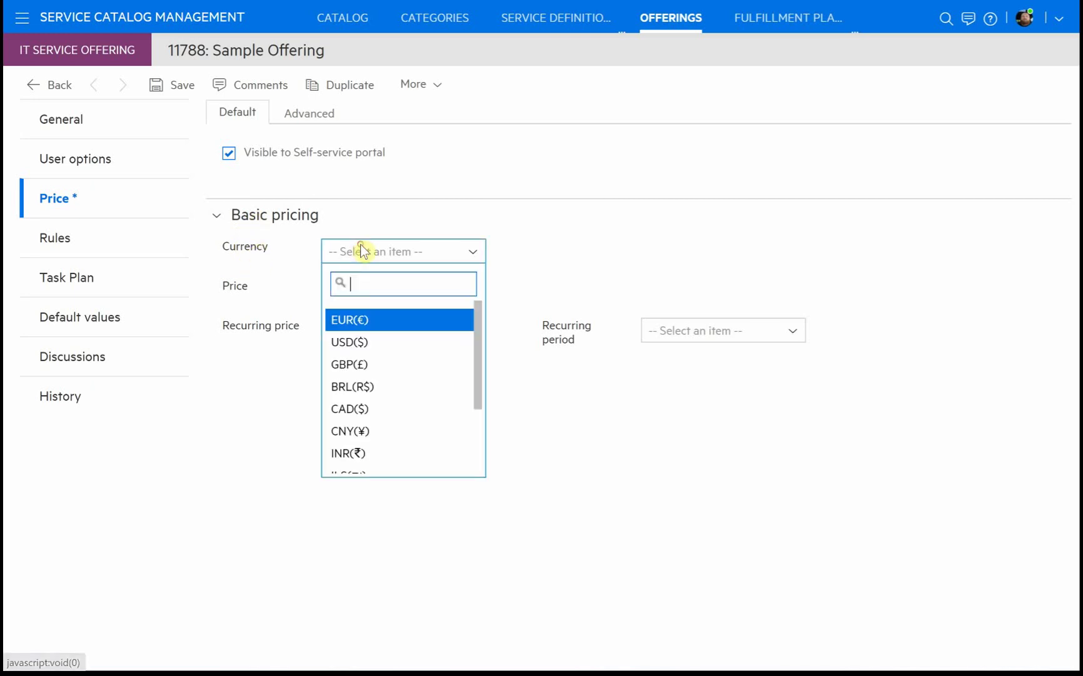
left_click(359, 342)
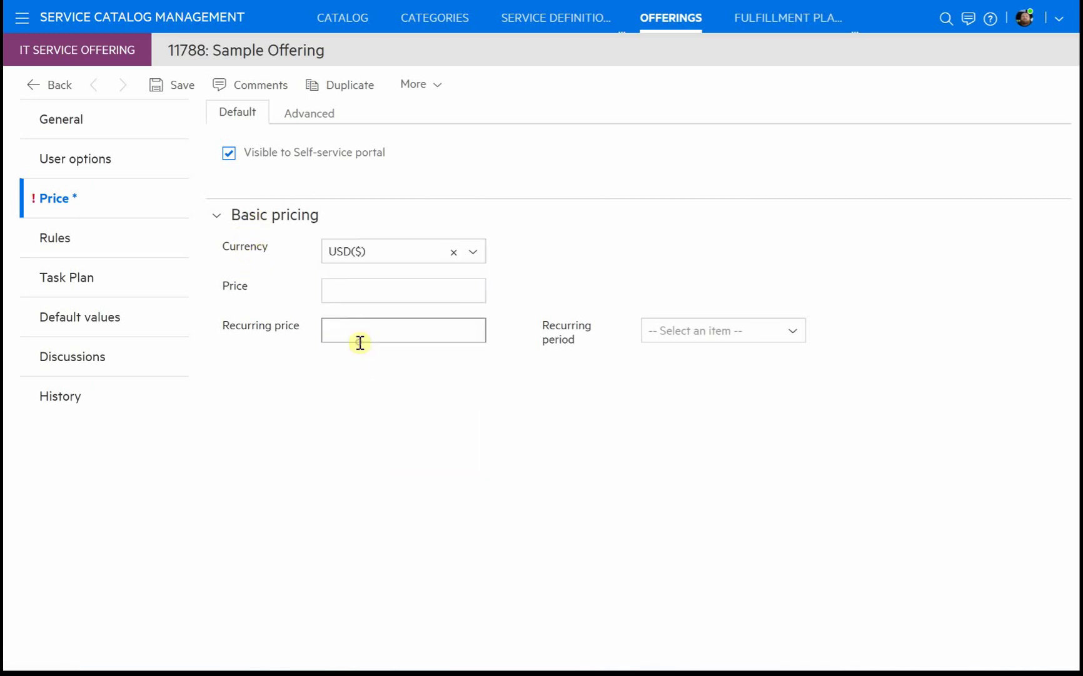
Set the price to 14.99 and the recurring price to 4.99 with a Monthly period, and save the offering.
left_click(431, 292)
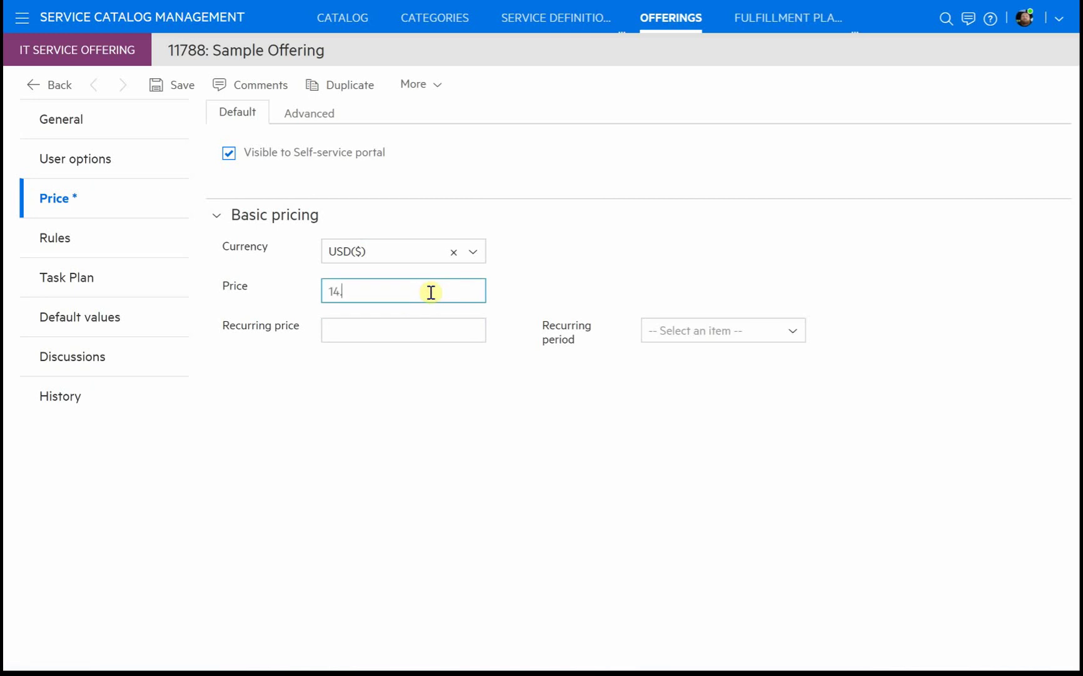
key("Tab")
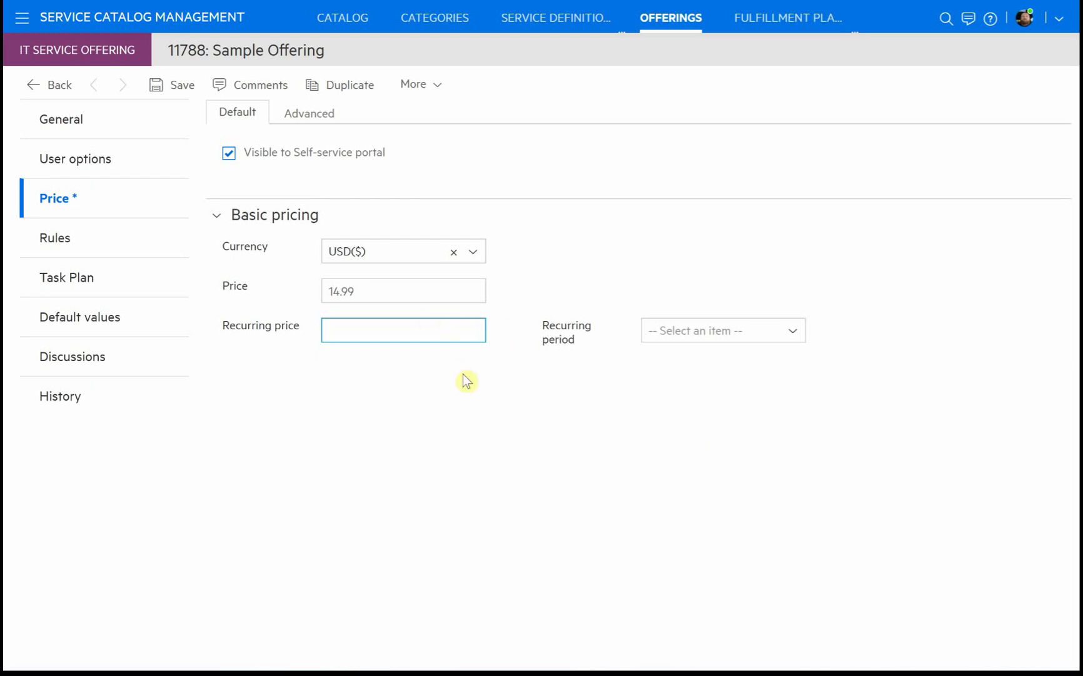
left_click(708, 334)
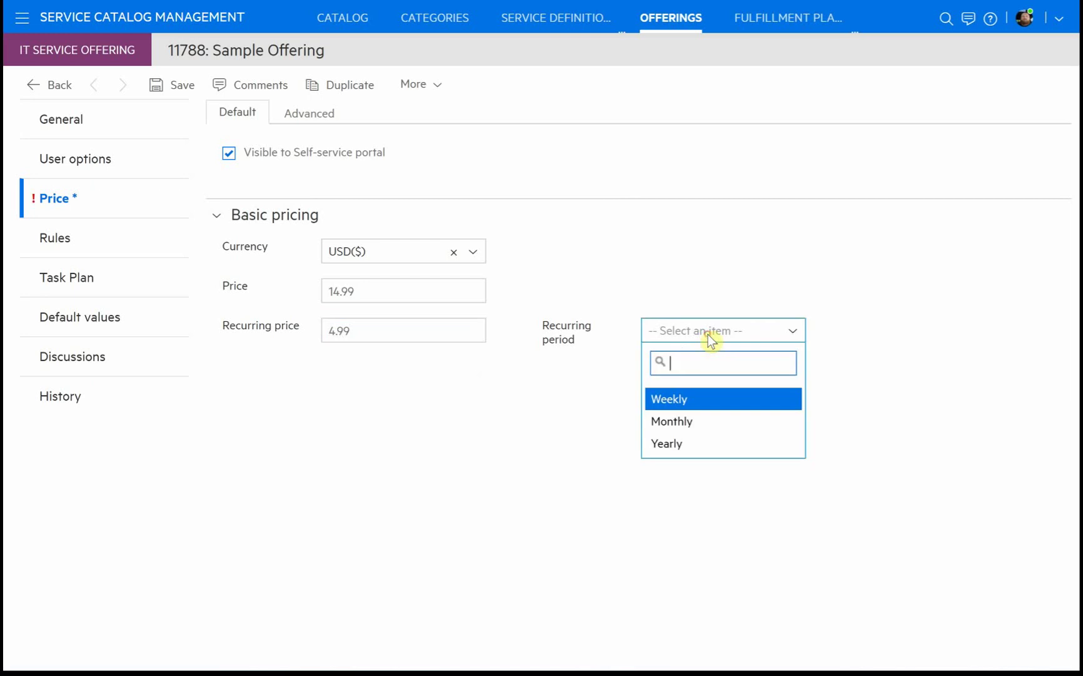
left_click(725, 426)
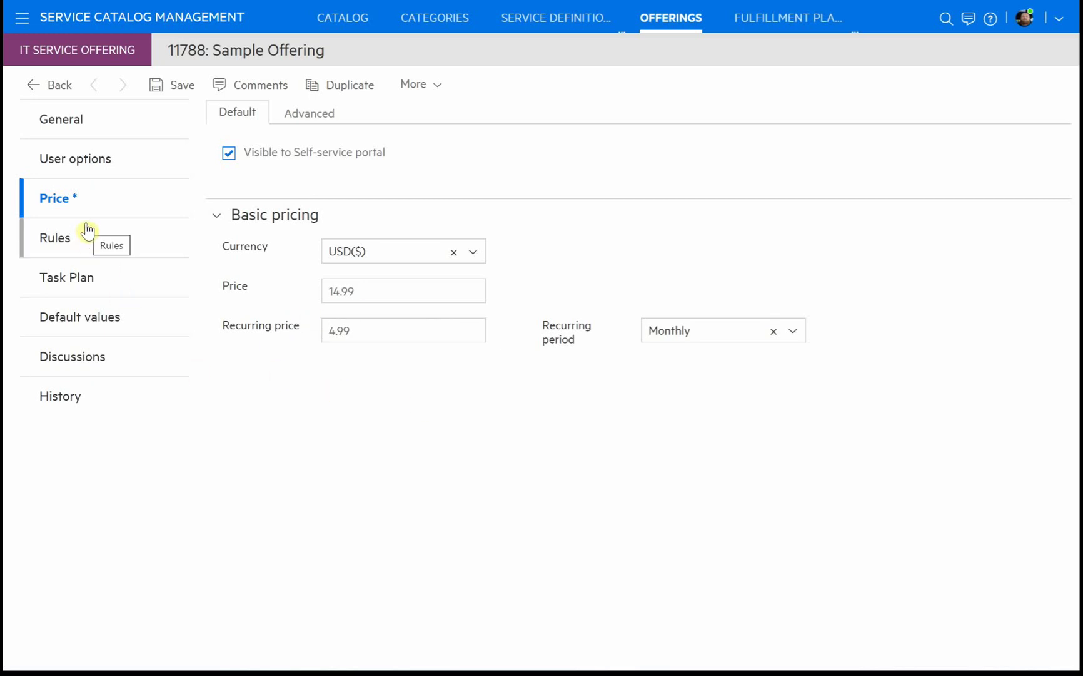
left_click(168, 90)
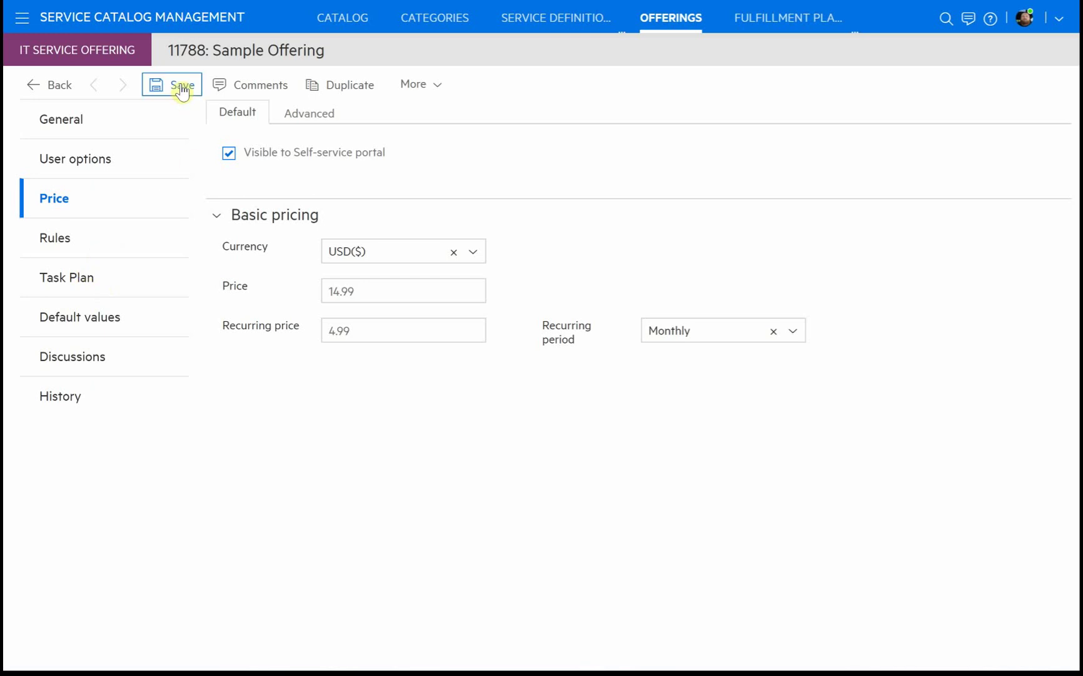
View the offering's rule categories, and begin adding a manual task after Start in the task plan's Fulfill phase.
left_click(114, 239)
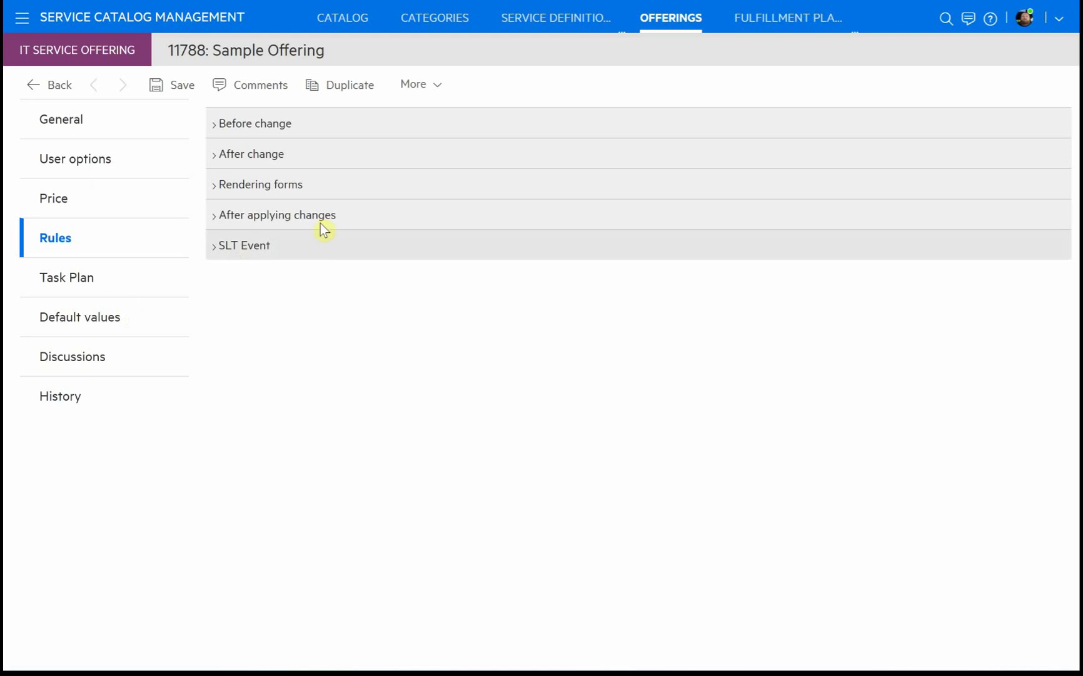
left_click(123, 280)
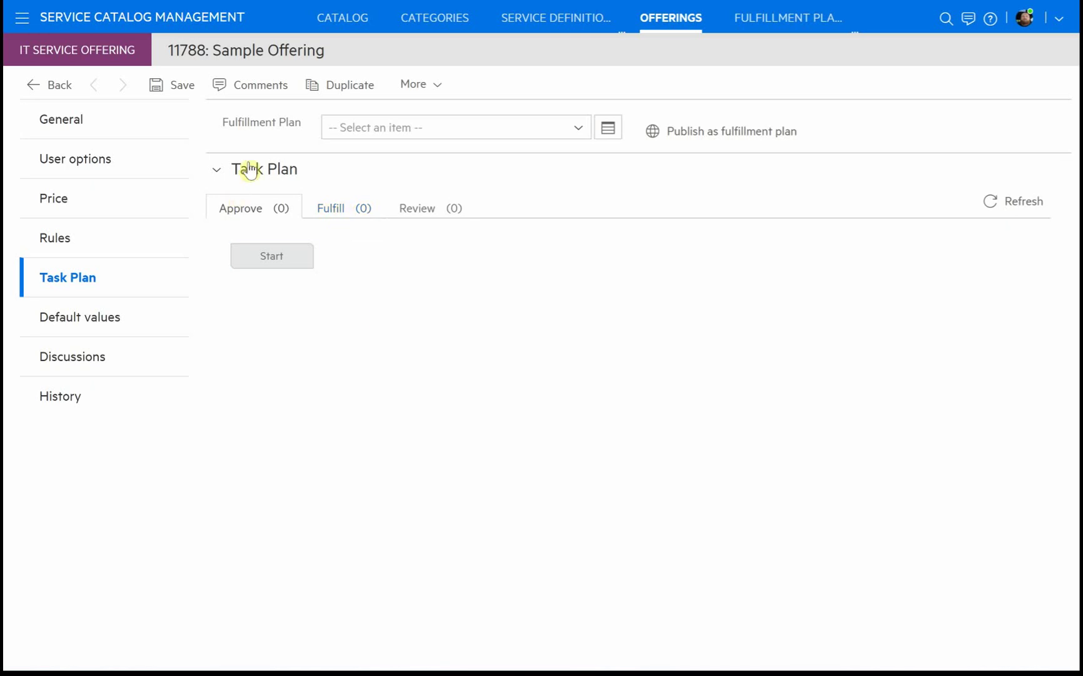
left_click(324, 216)
mouse_move(288, 259)
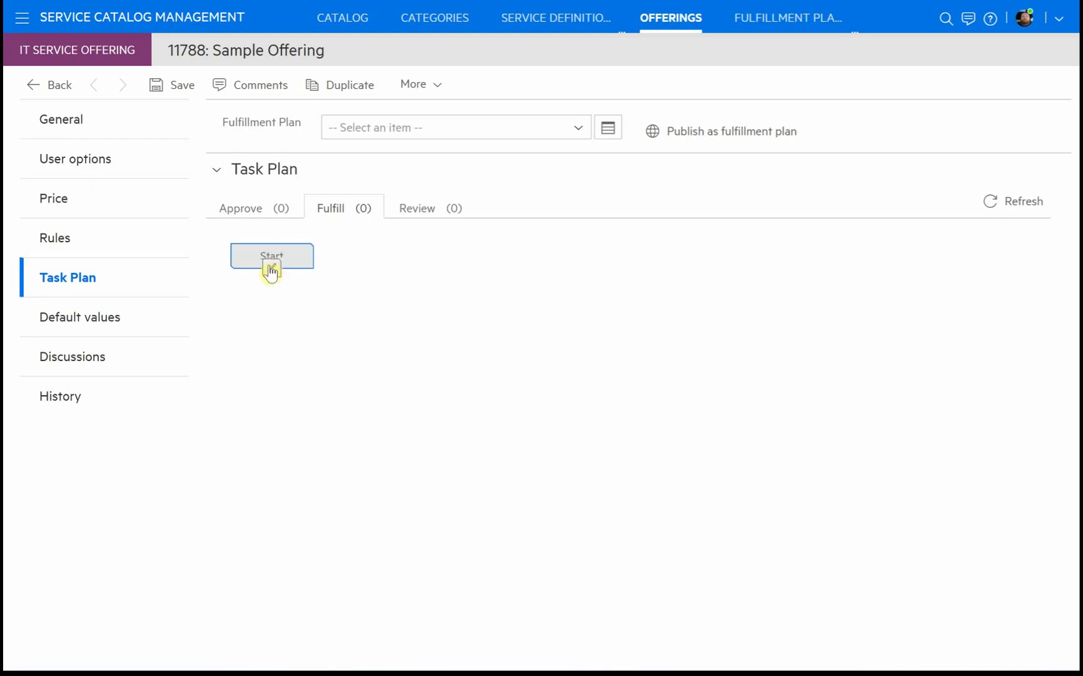
left_click(273, 271)
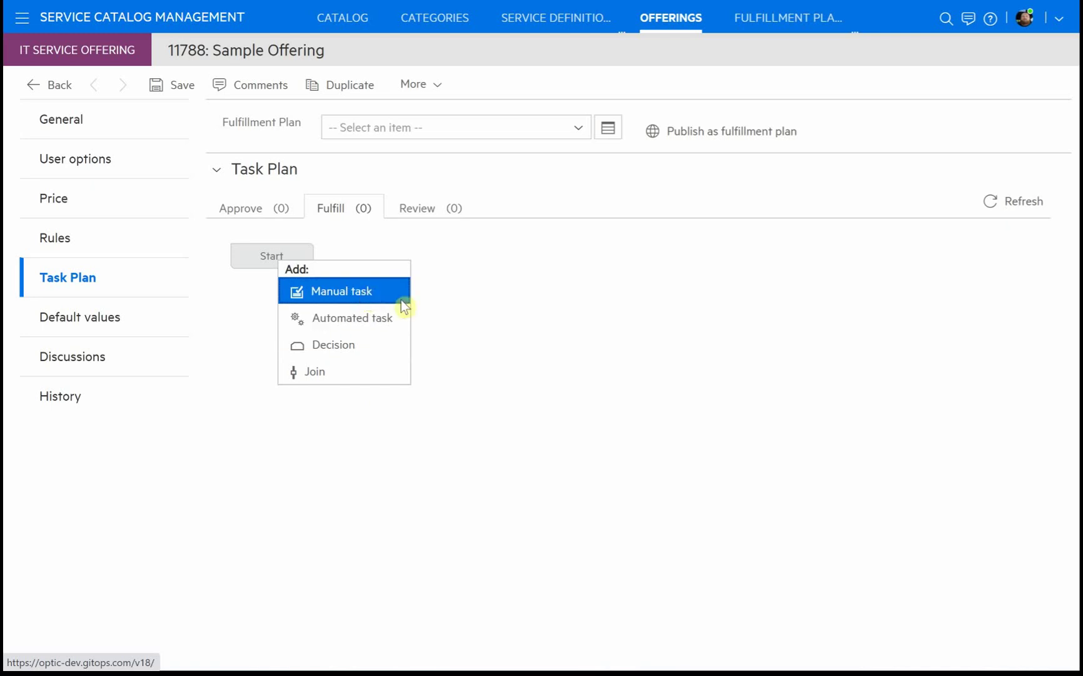
key("Return")
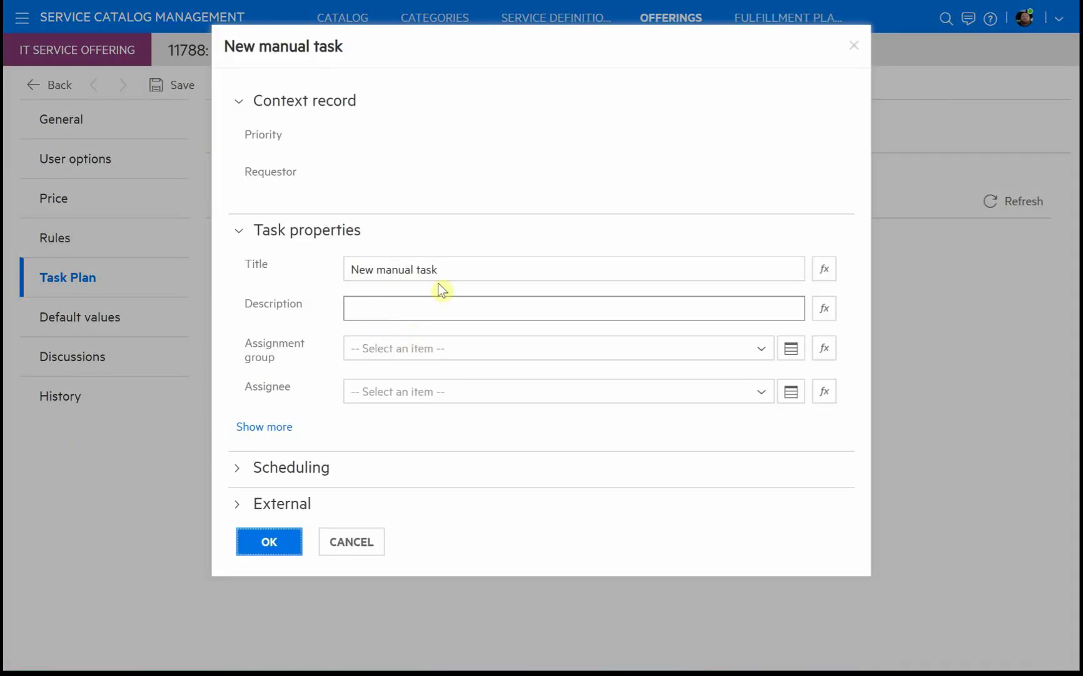
Set the manual task's title and description to "New manual task 1" and its assignment group to Change Manager Group.
triple_click(467, 269)
left_click(479, 271)
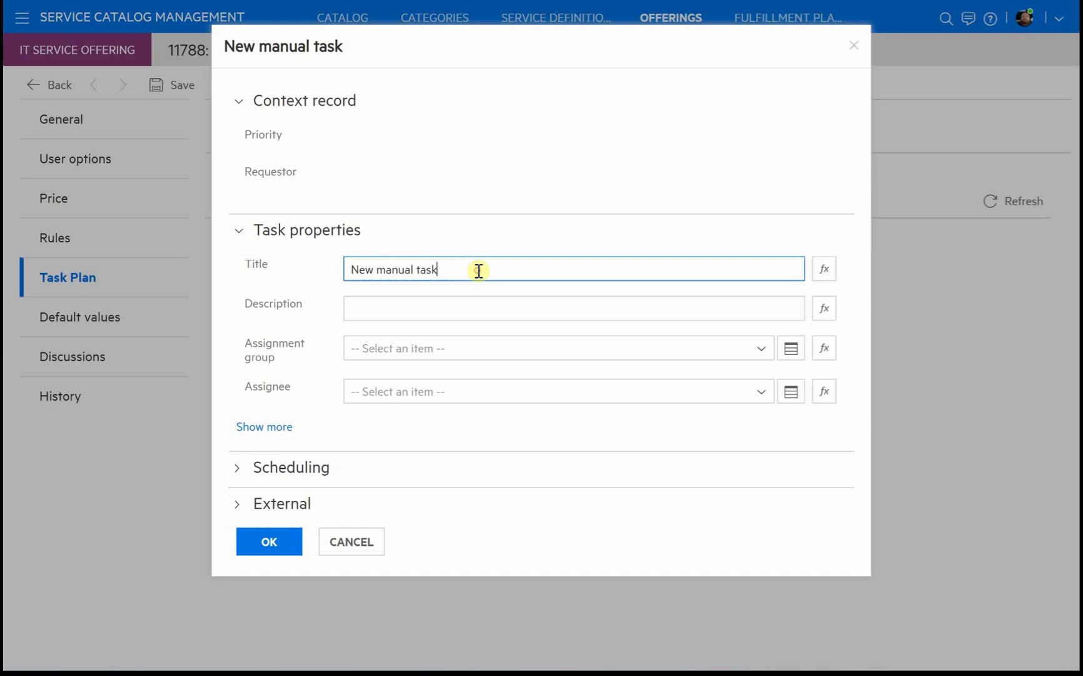
type("1")
triple_click(348, 269)
key("ctrl+c")
left_click(380, 308)
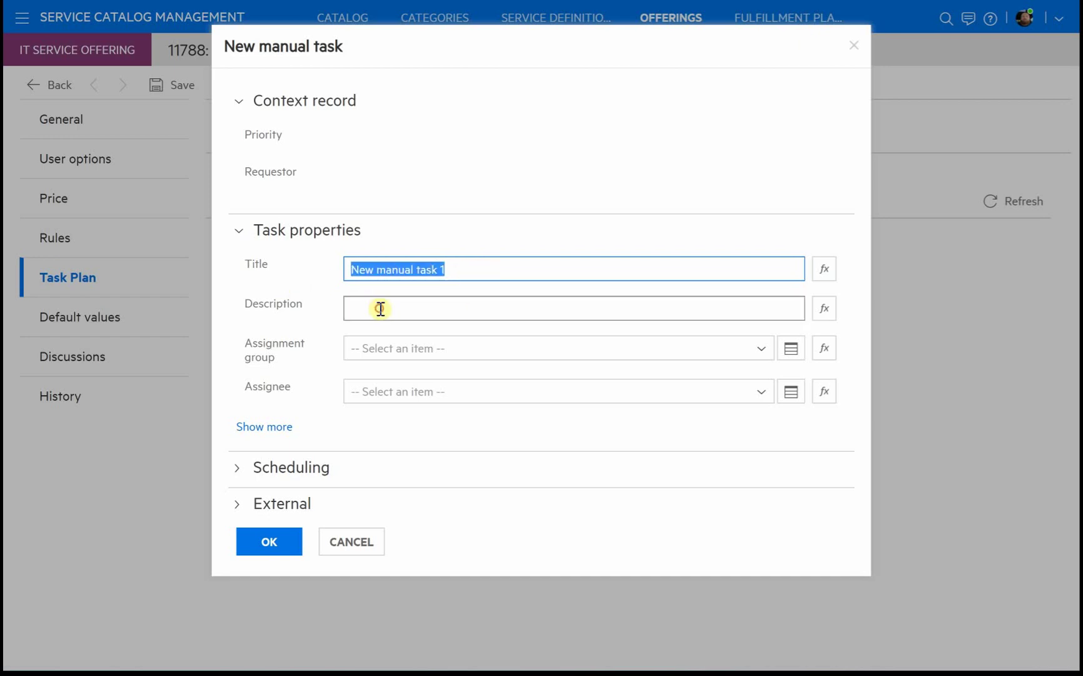
key("ctrl+v")
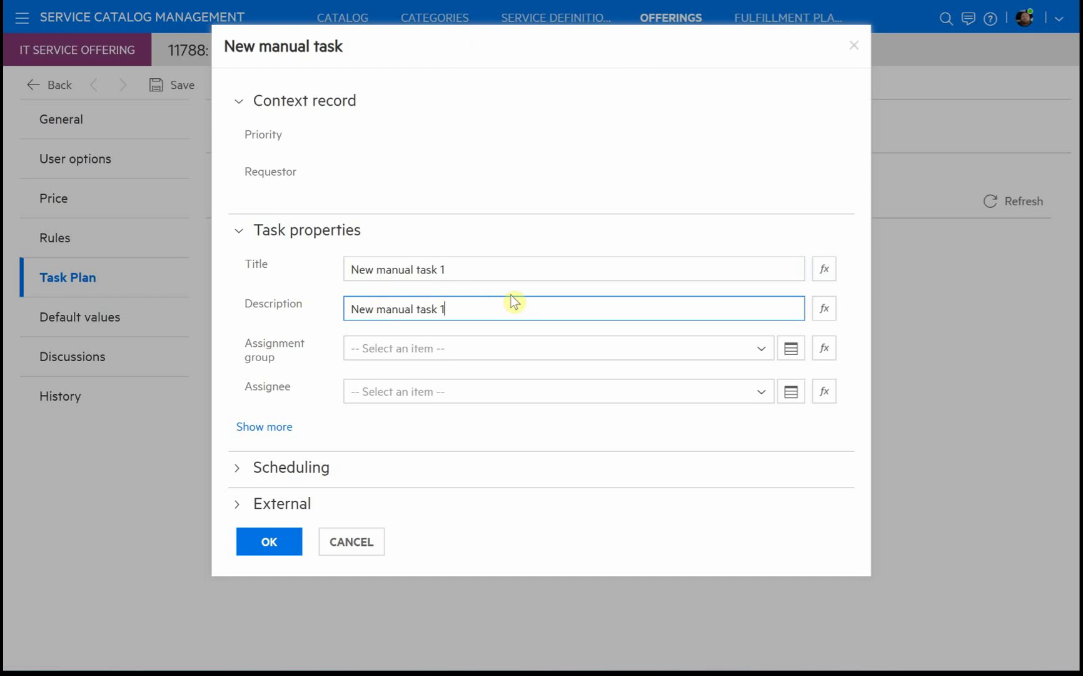
left_click(463, 351)
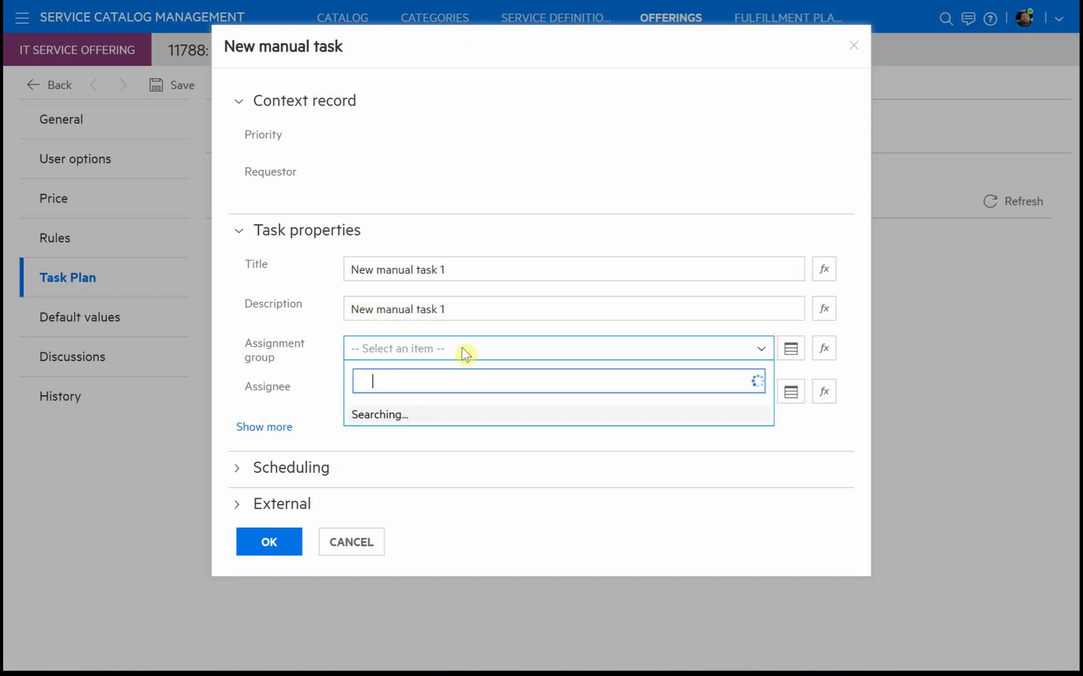
left_click(536, 441)
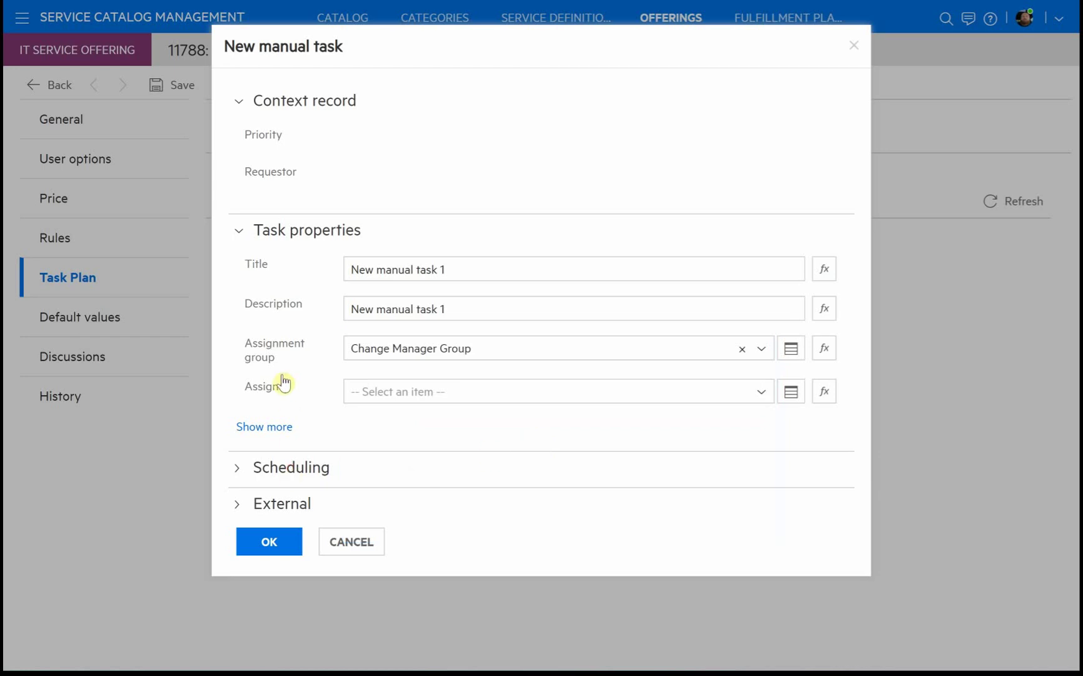
Expand the manual task's scheduling, external and additional task properties for review, and confirm the task into the plan.
scroll(283, 375, "down", 2)
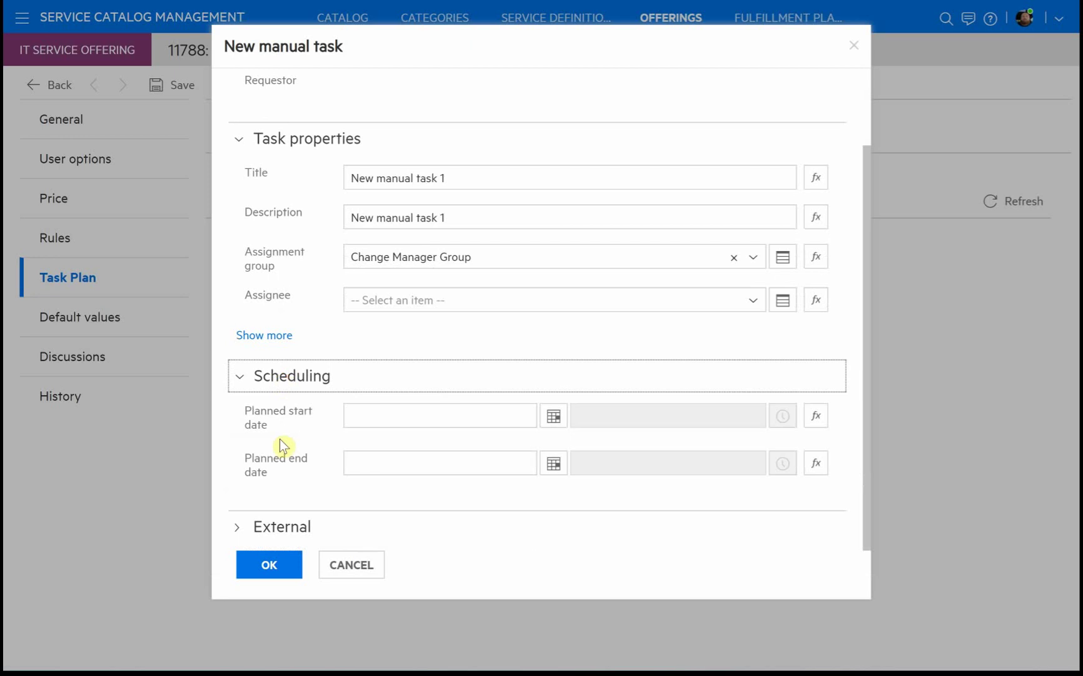
left_click(277, 530)
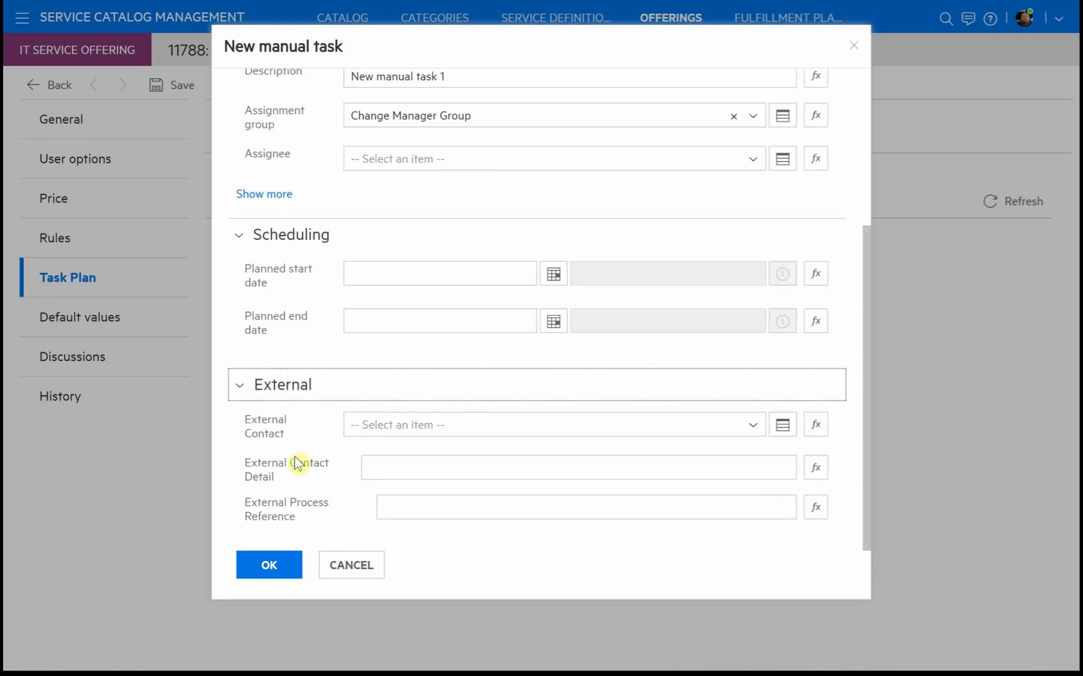
scroll(298, 462, "up", 4)
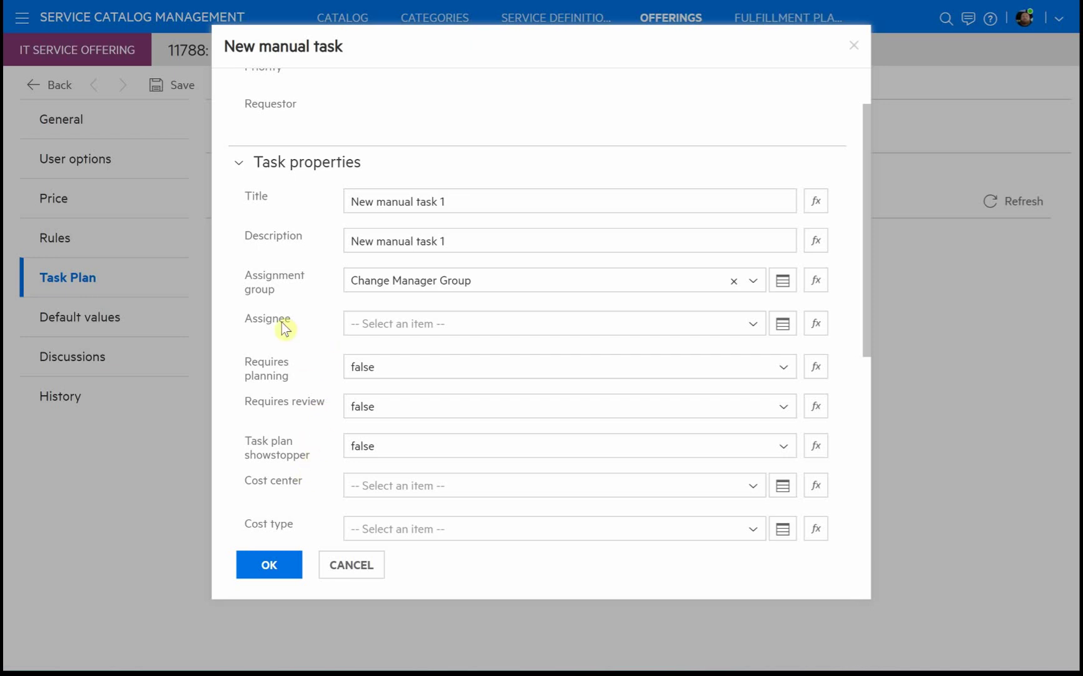
left_click(274, 571)
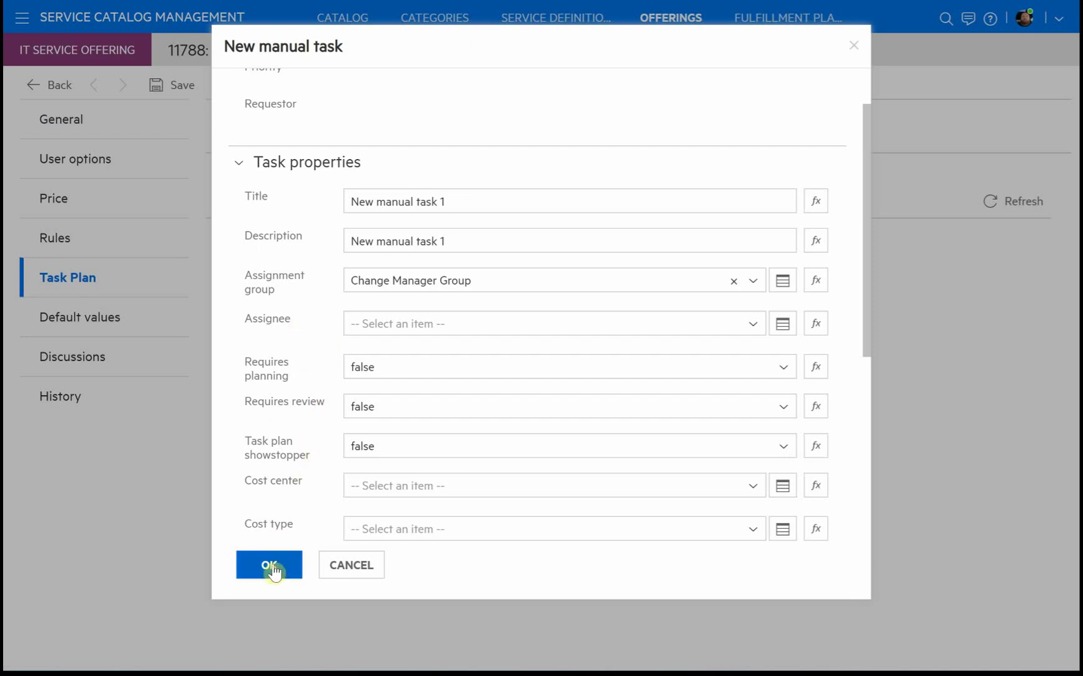
left_click(274, 568)
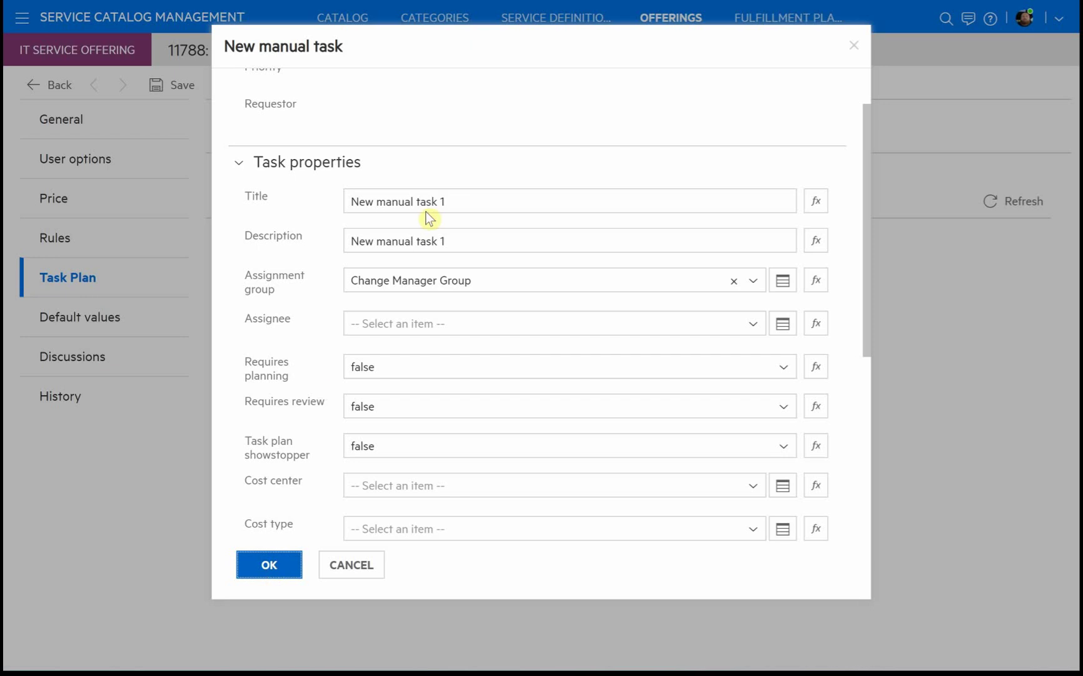
Add an automatic task to the Fulfill phase with title and description "add comment to the request".
mouse_move(332, 324)
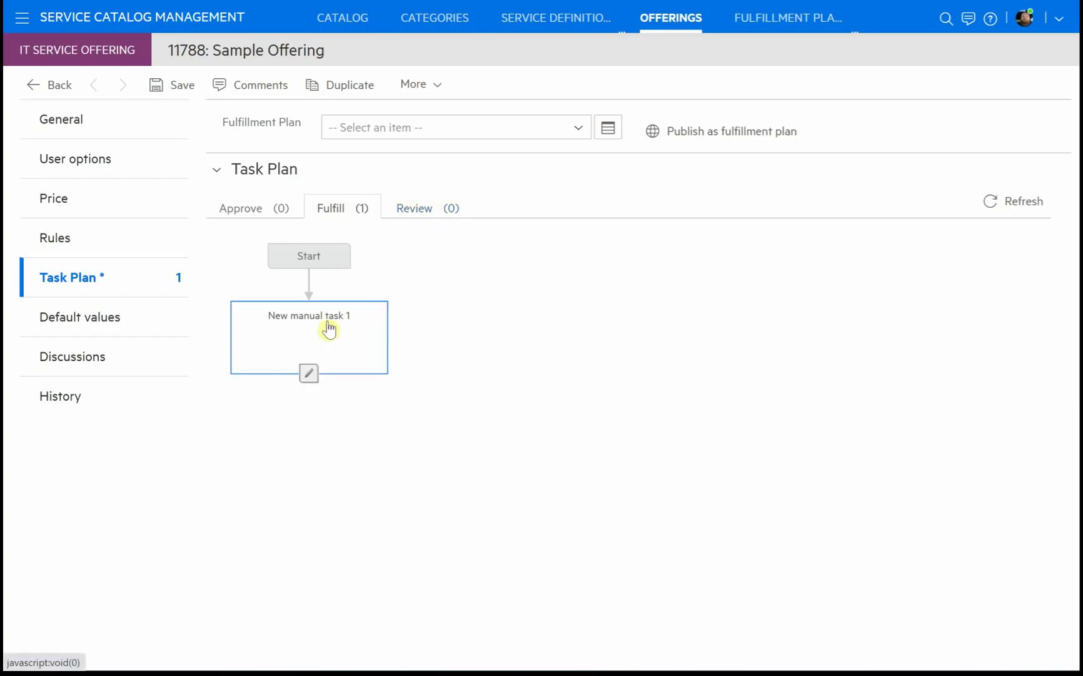
left_click(310, 269)
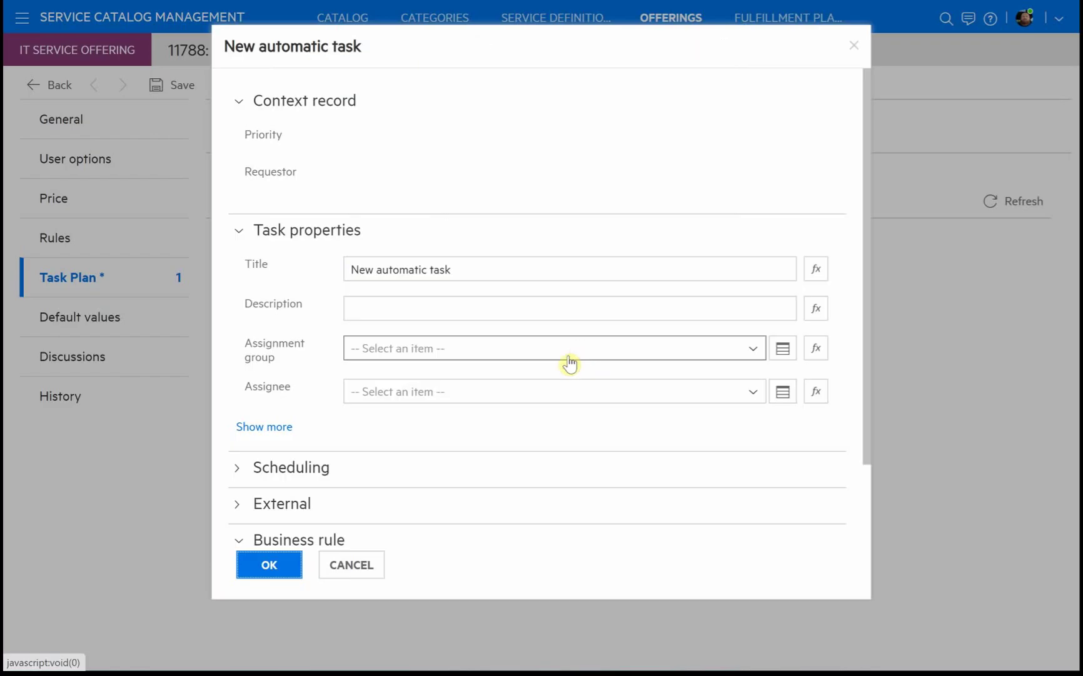
left_click(490, 270)
key("ctrl+a")
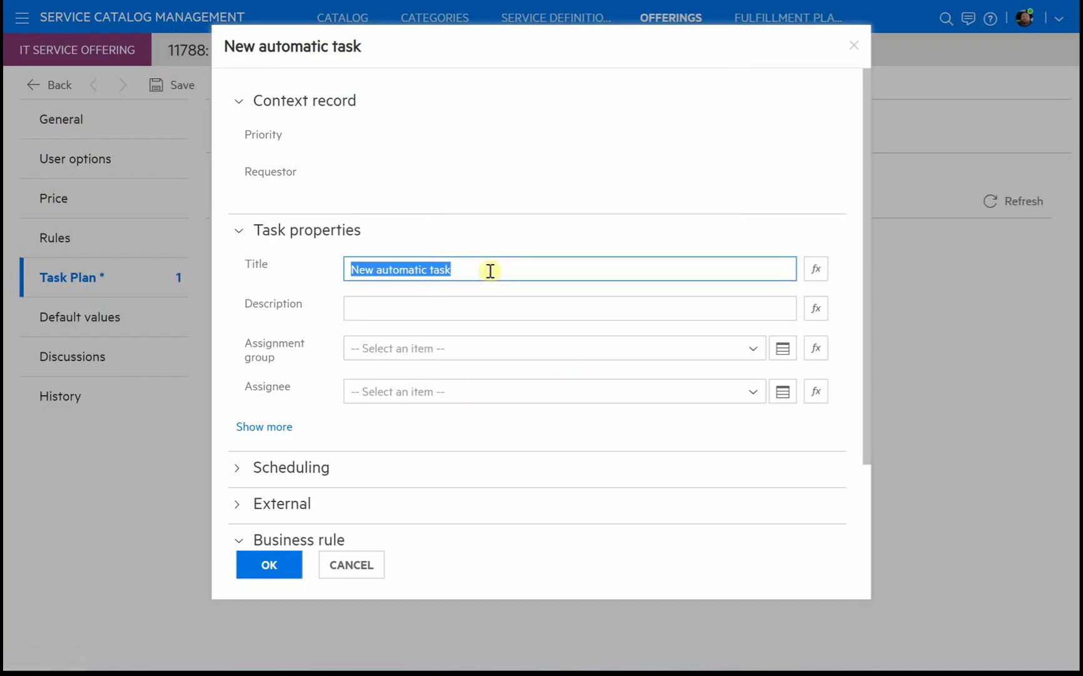
type("add comment ")
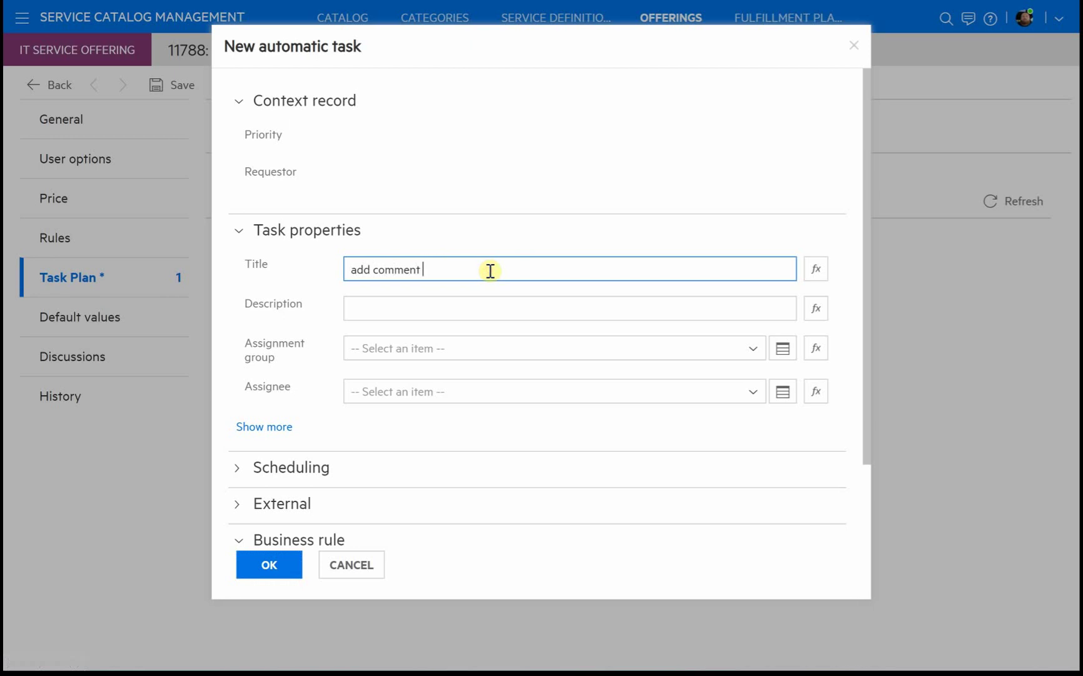
type("to the request")
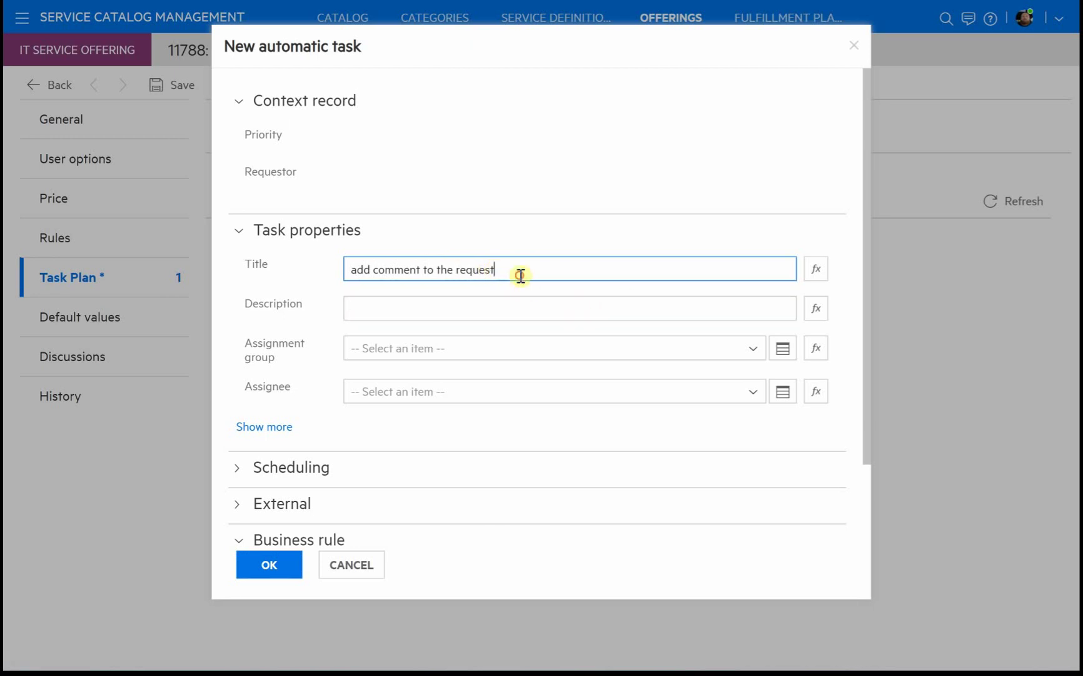
key("ctrl+a")
key("ctrl+c")
left_click(404, 311)
key("ctrl+v")
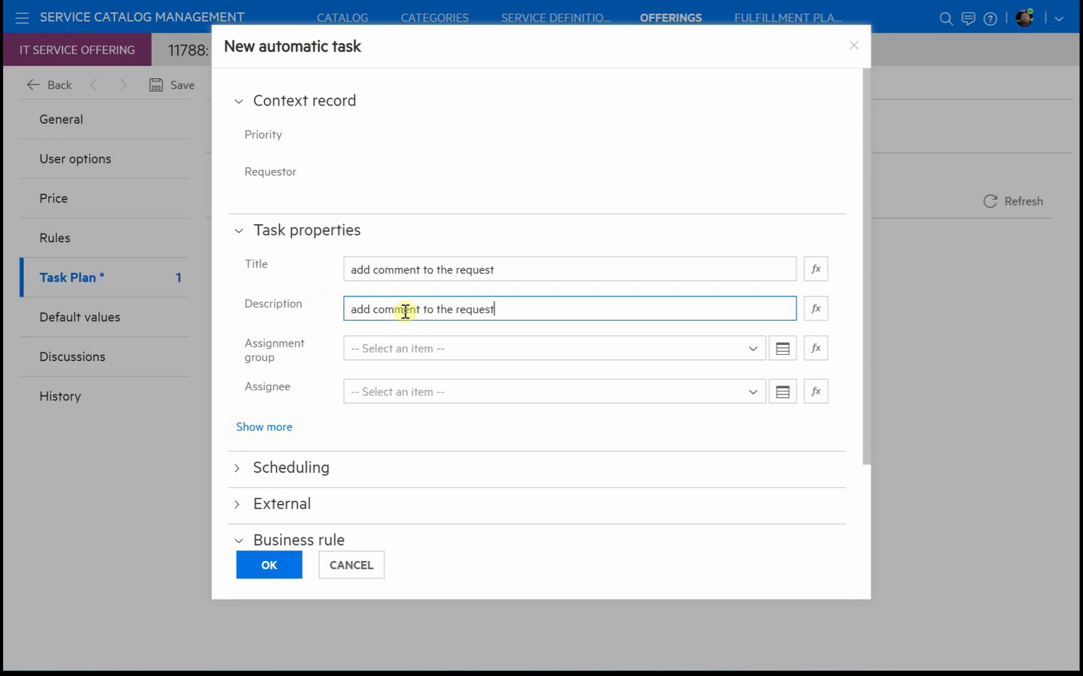
Browse the rule templates for the automatic task's business rule and preview Execute Operations Orchestration (OO) flow.
left_click(294, 541)
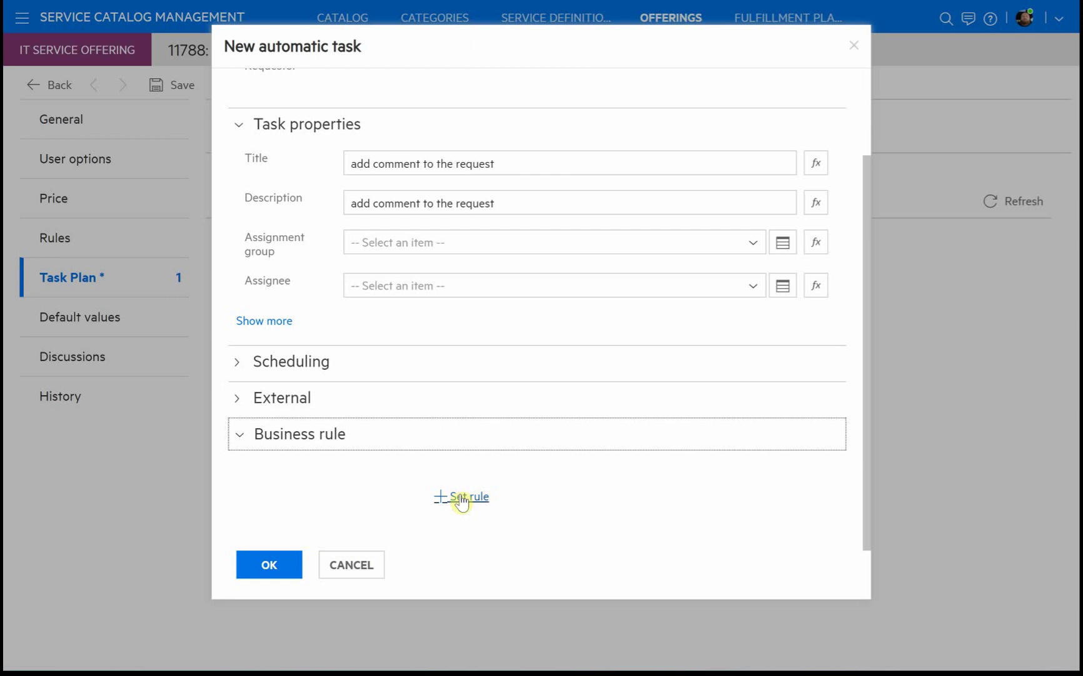
left_click(461, 498)
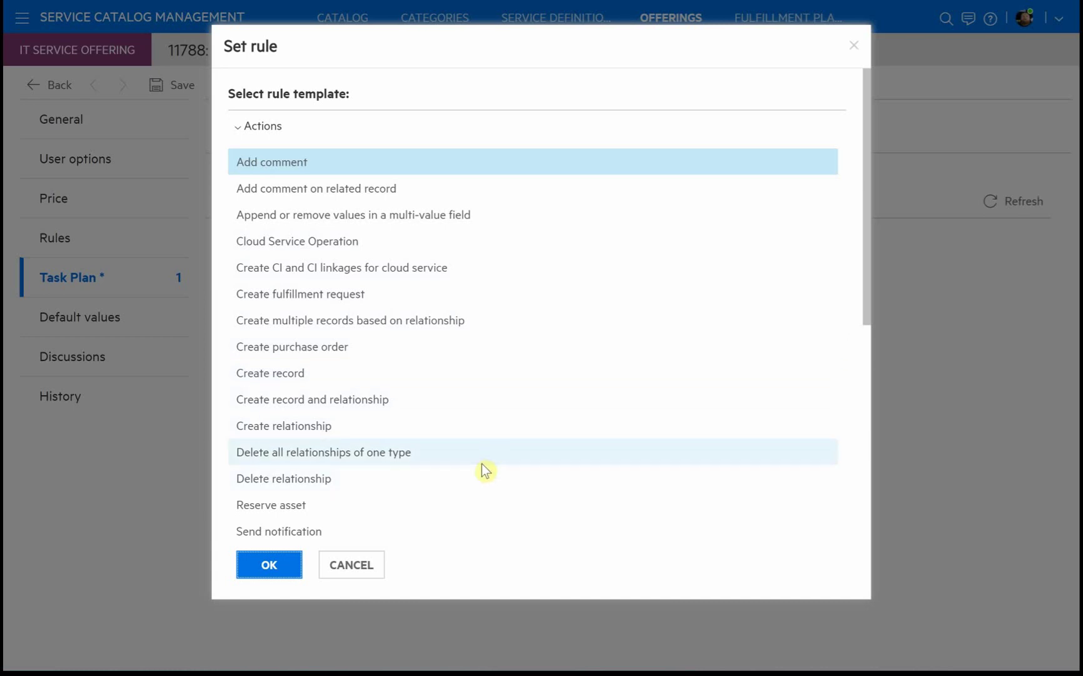
scroll(482, 488, "down", 3)
scroll(481, 497, "down", 5)
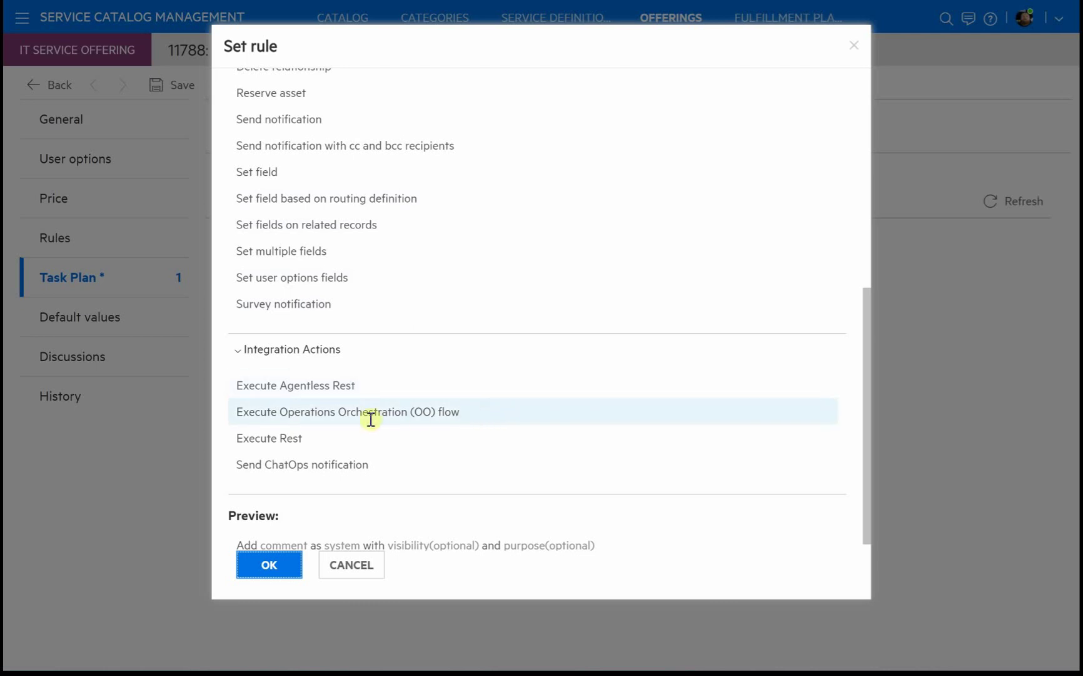
left_click(350, 425)
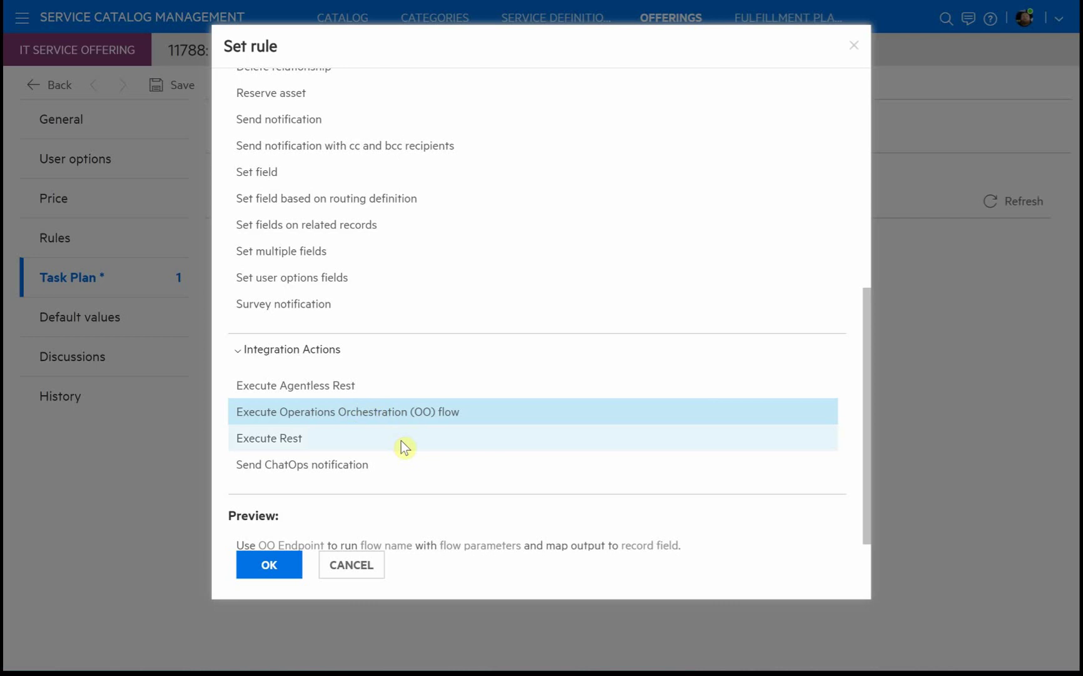
scroll(422, 475, "down", 1)
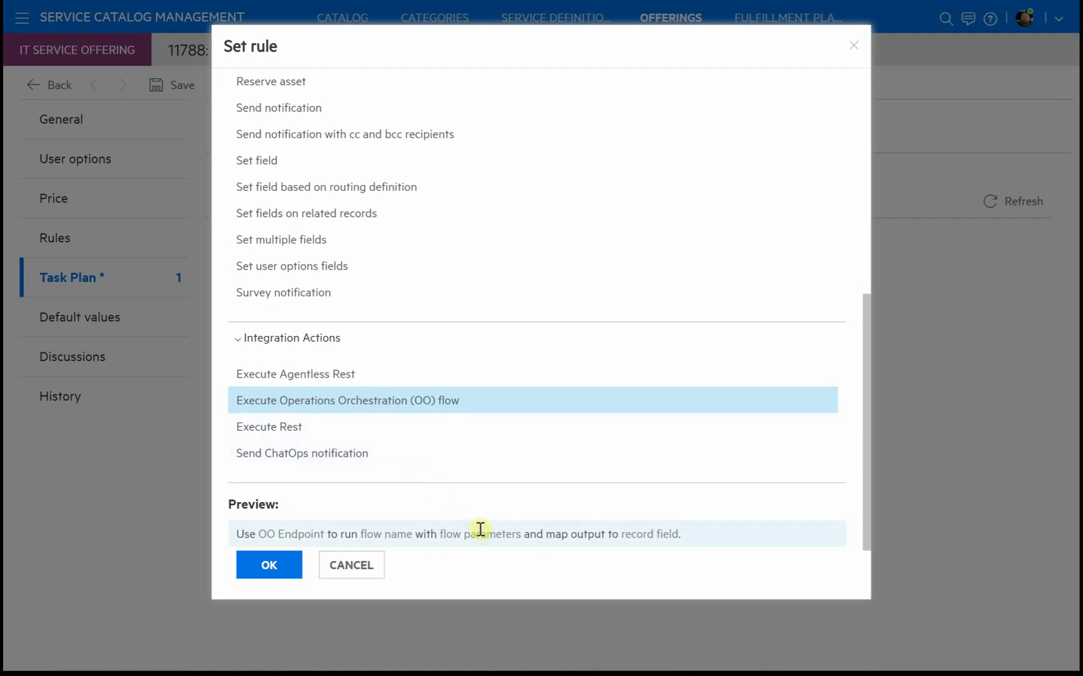
Set the automatic task's business rule to the Add comment template.
scroll(481, 528, "up", 7)
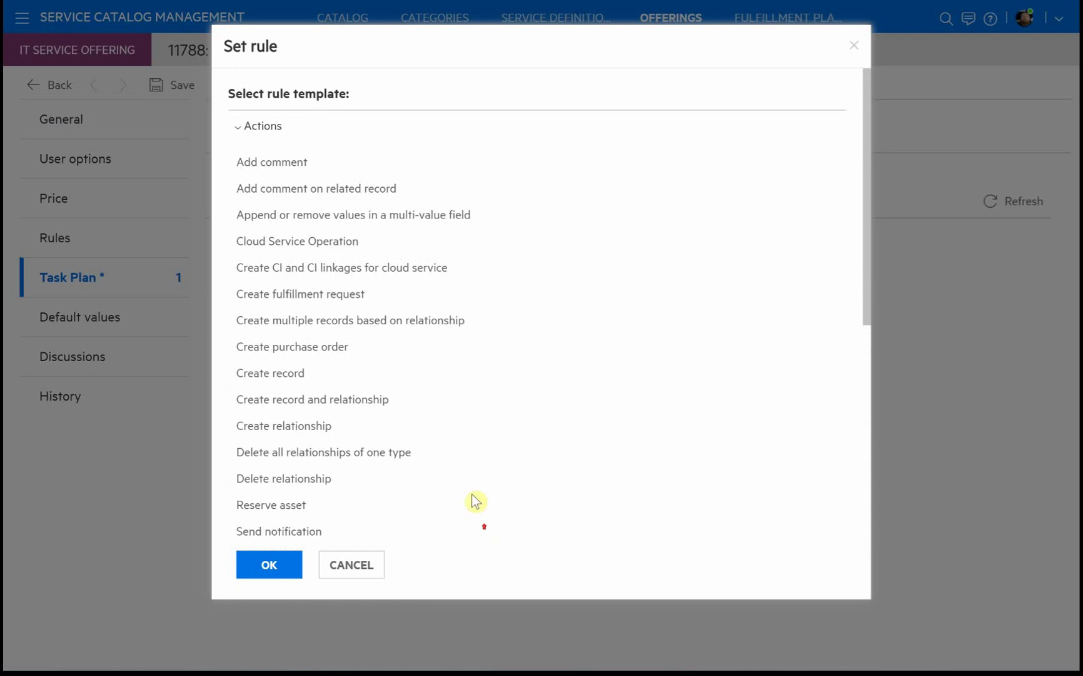
left_click(298, 165)
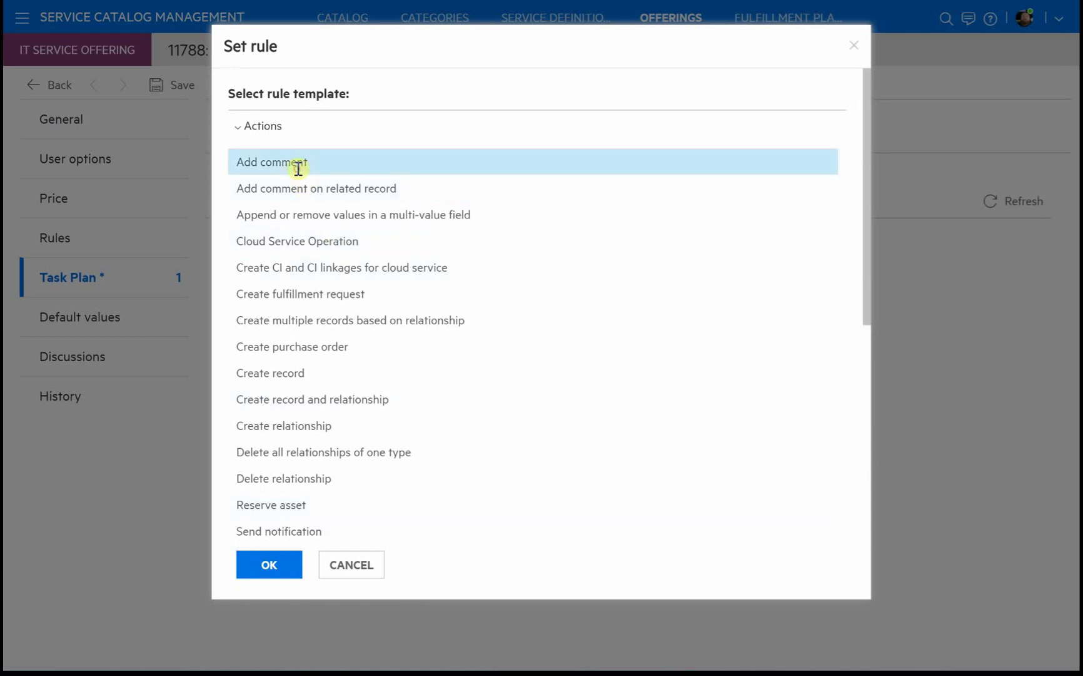
left_click(269, 564)
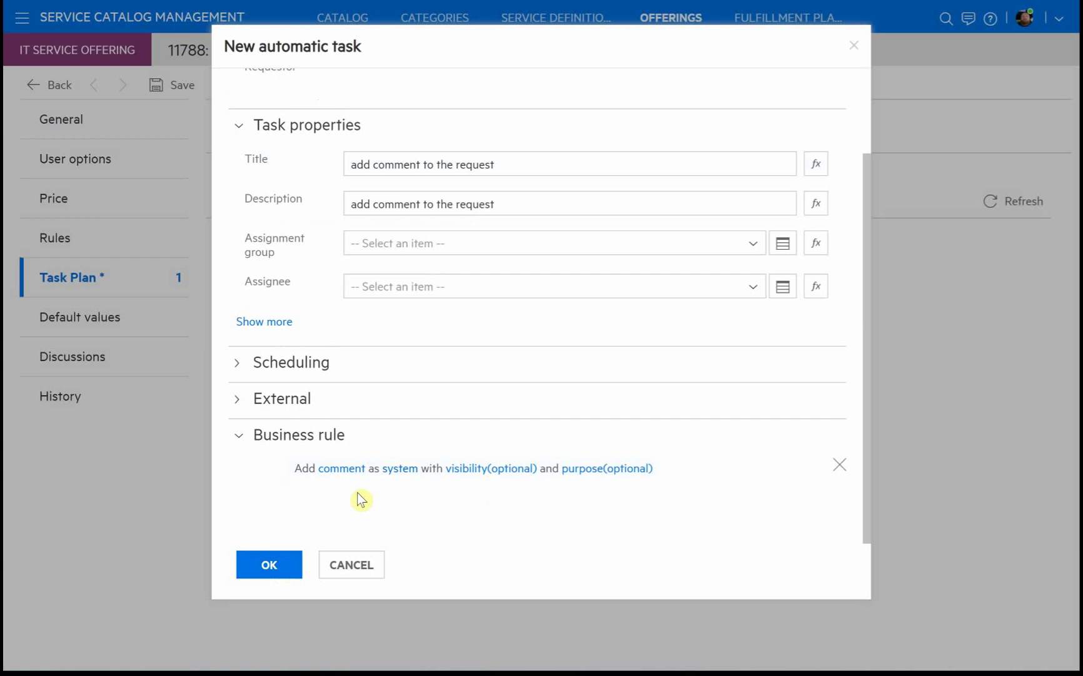
Set the rule's comment text to "Automated task to add a comment to this request has finish.".
left_click(332, 468)
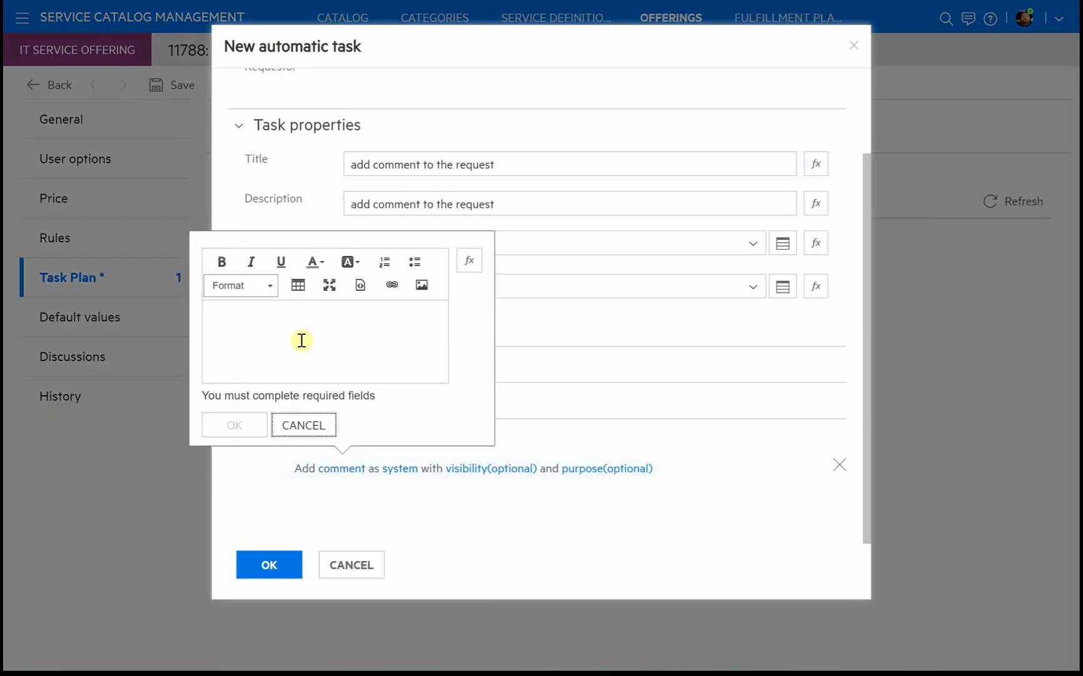
left_click(302, 340)
type("T")
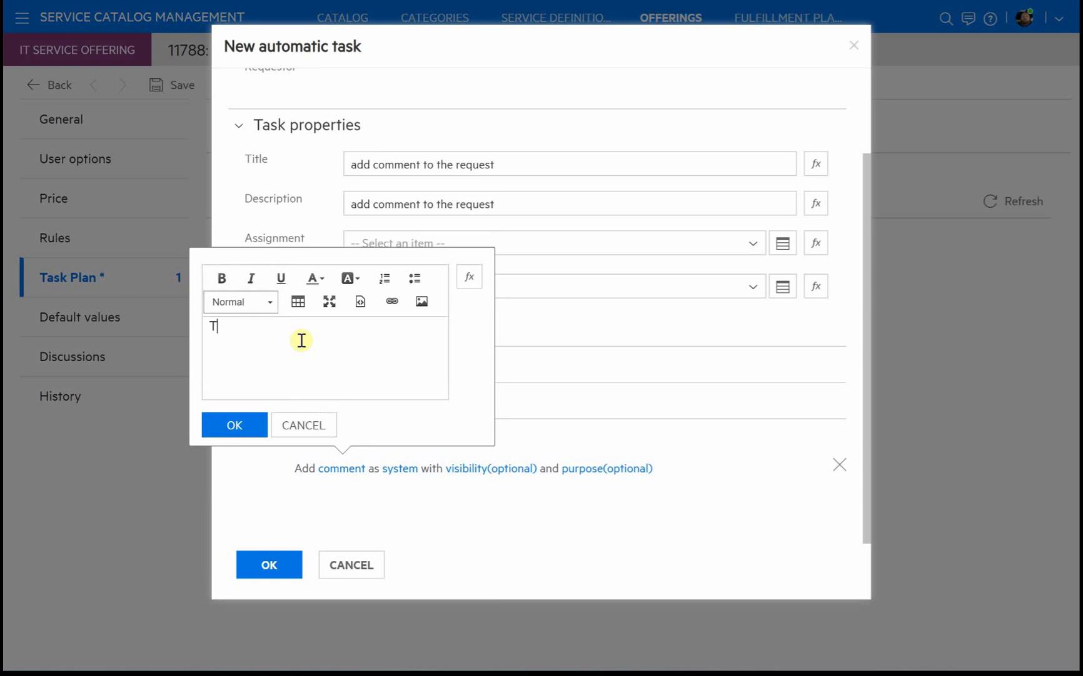
key("BackSpace")
type("Automated task to add a comm")
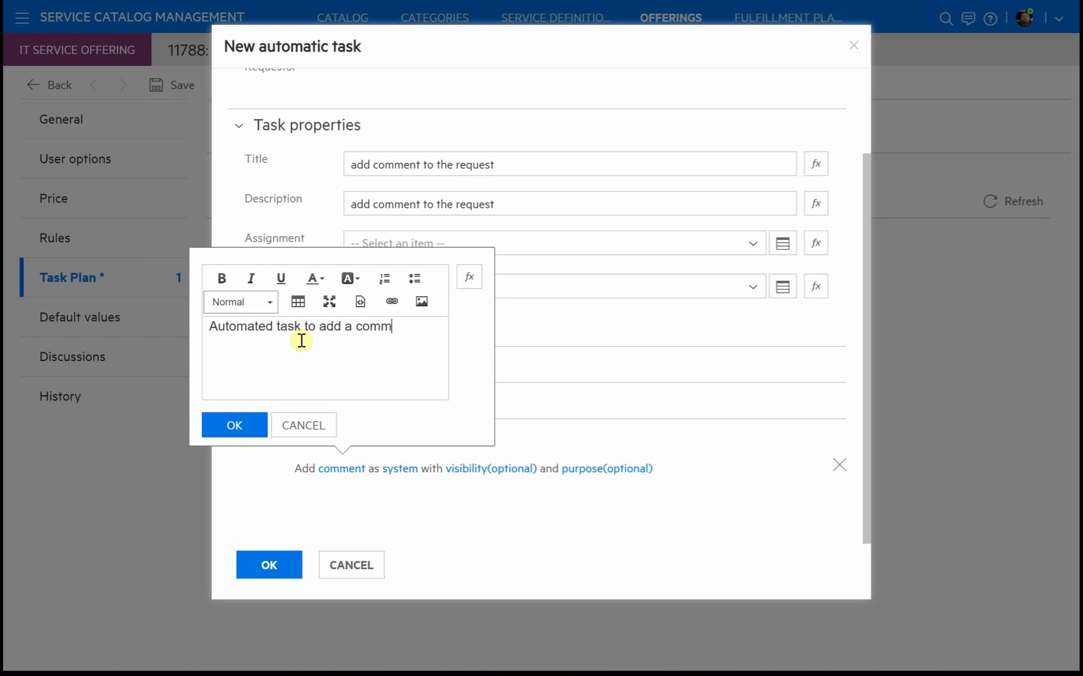
type("ent to this reques")
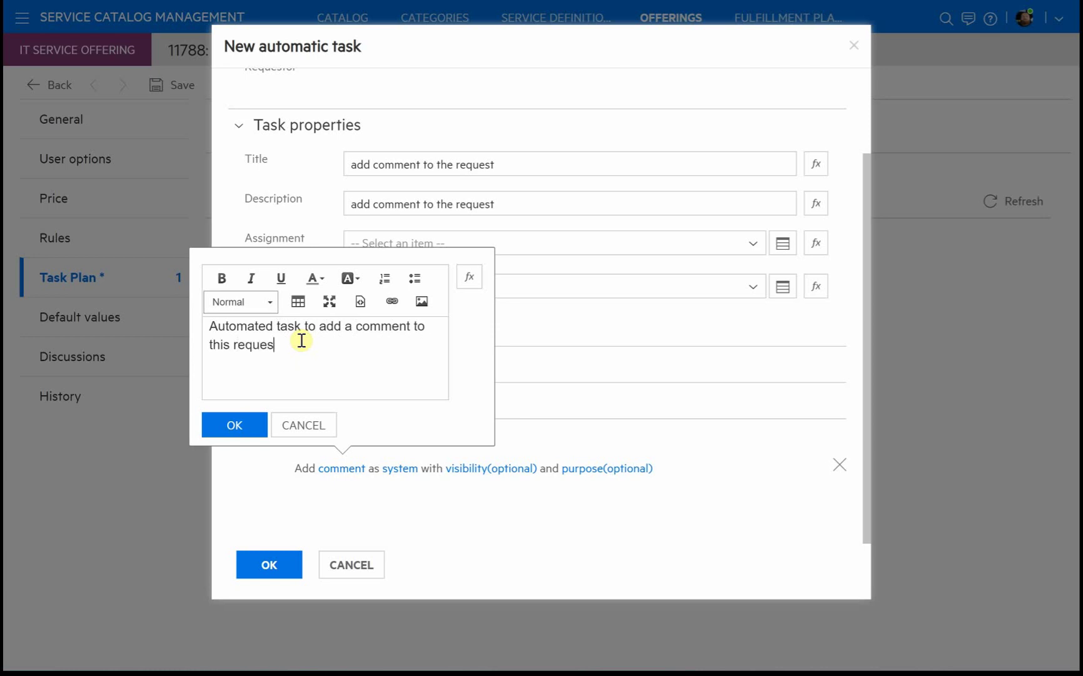
type("t has finish")
type(".")
left_click(234, 428)
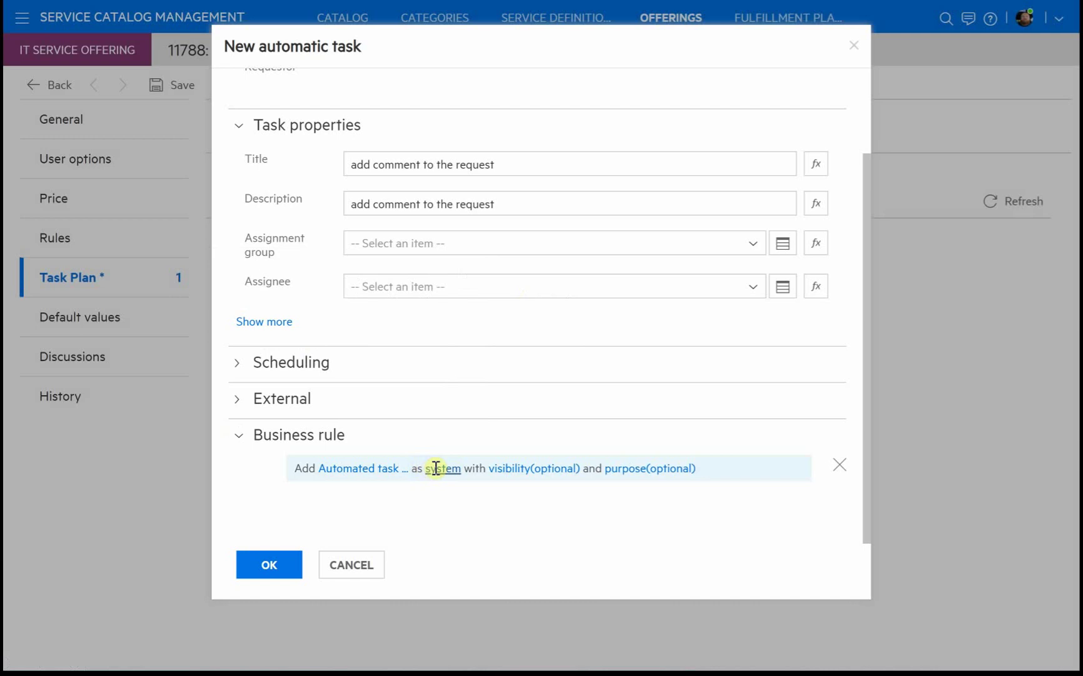
Choose system as the comment's author in the business rule and set its visibility to Public.
left_click(440, 468)
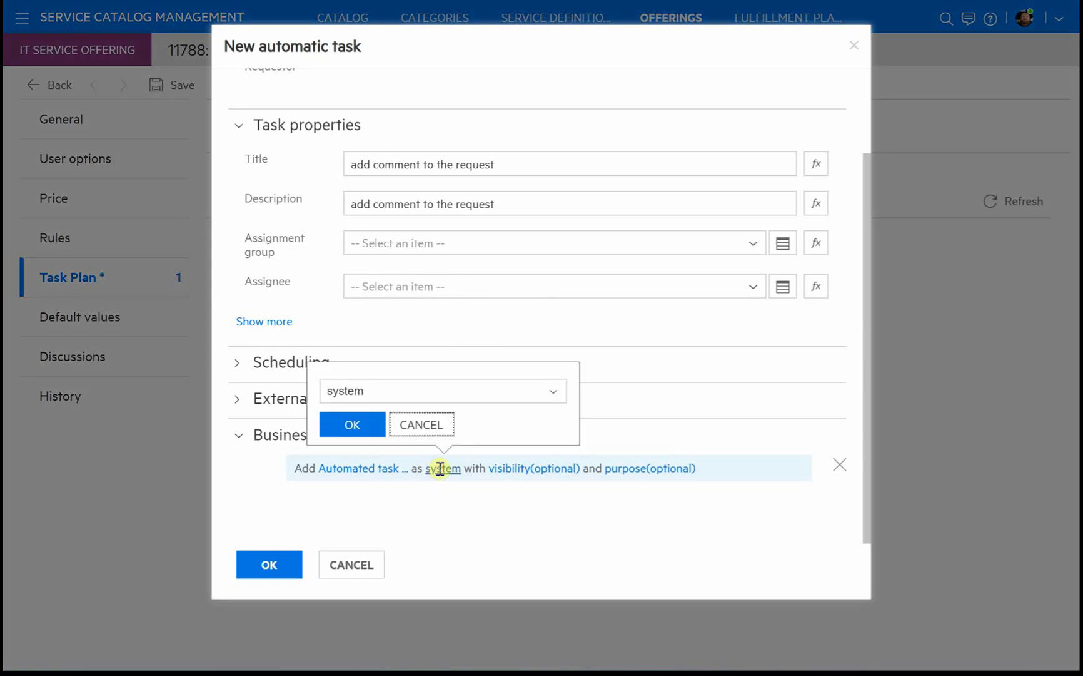
left_click(553, 394)
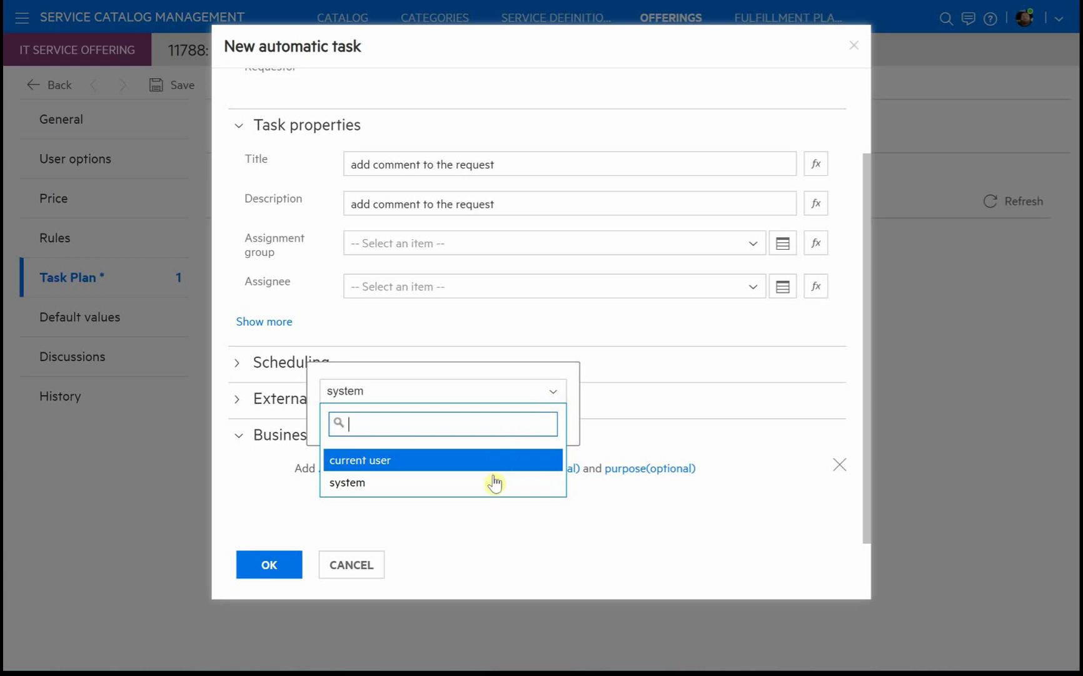
left_click(493, 481)
left_click(356, 425)
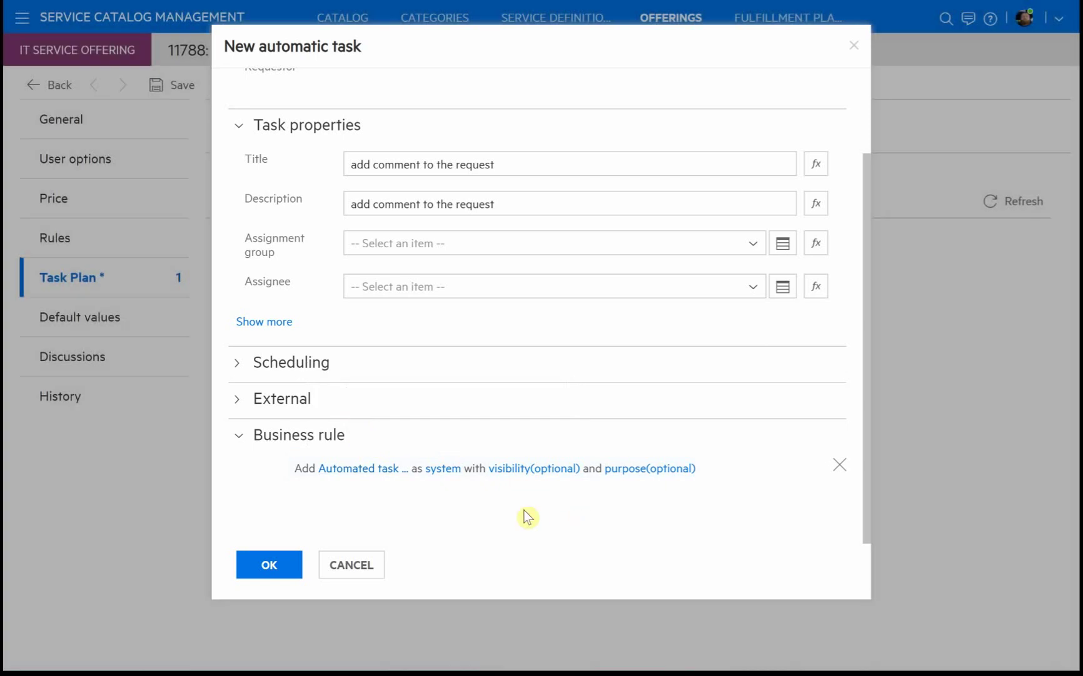
left_click(525, 469)
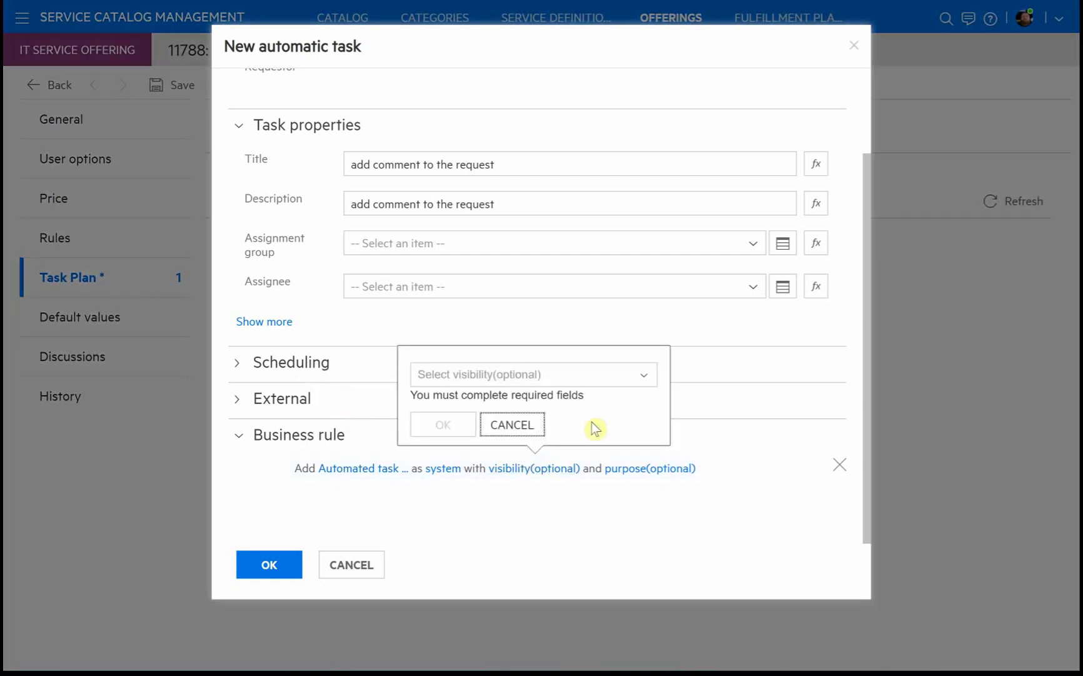
left_click(644, 375)
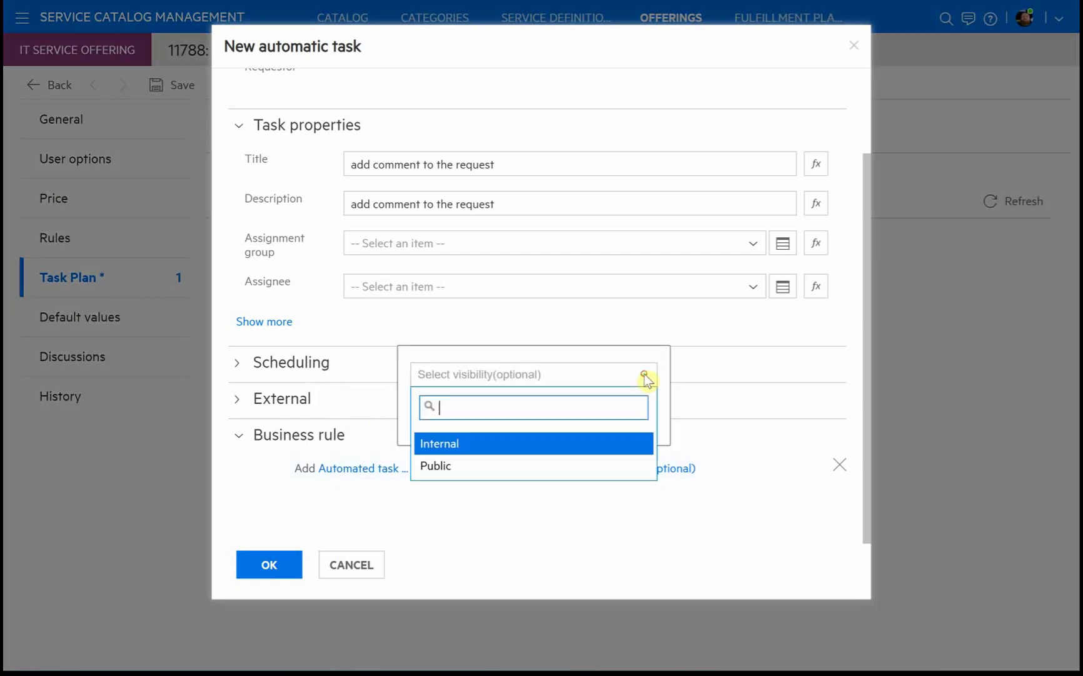
left_click(519, 465)
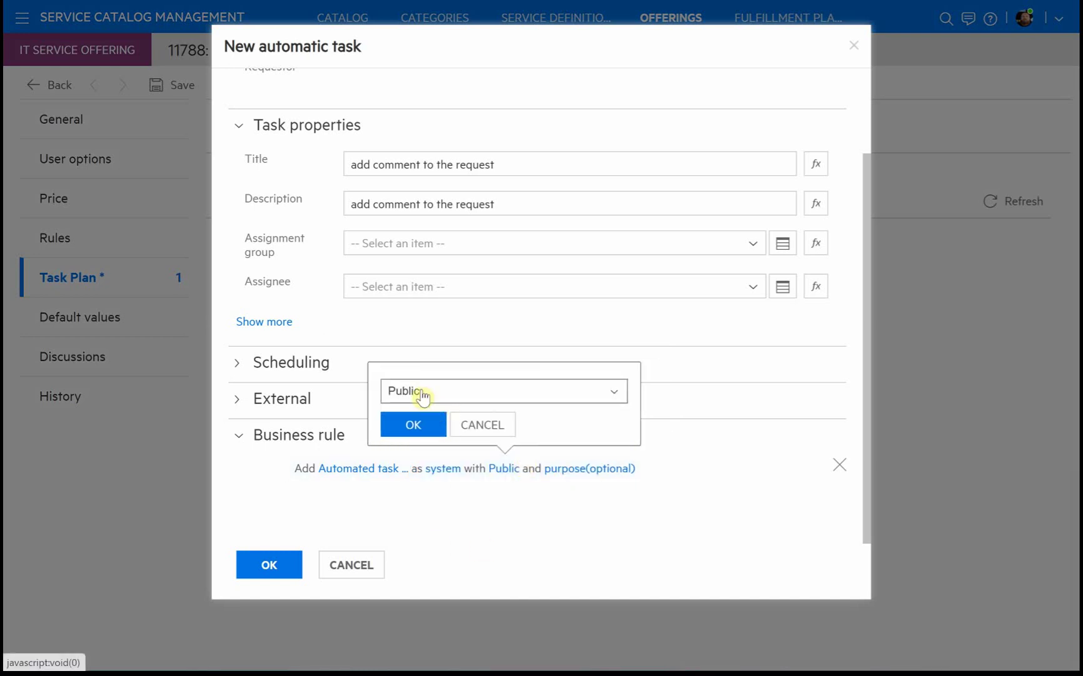
left_click(413, 420)
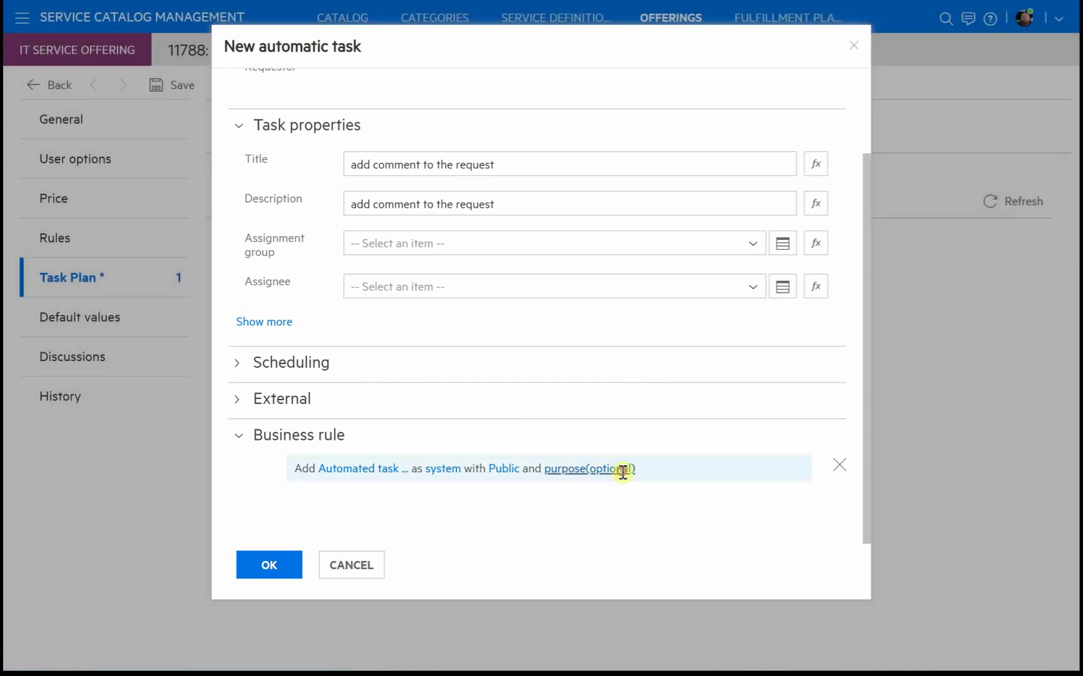
Set the purpose of the business rule's comment to Provide information.
left_click(623, 471)
left_click(704, 377)
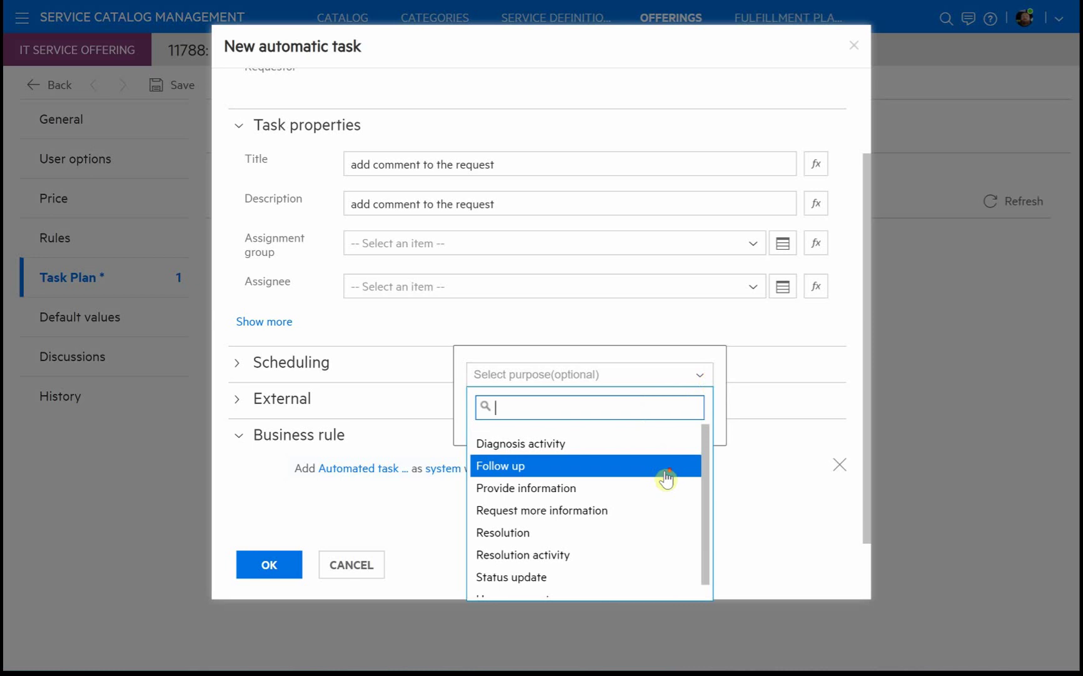
scroll(666, 479, "down", 1)
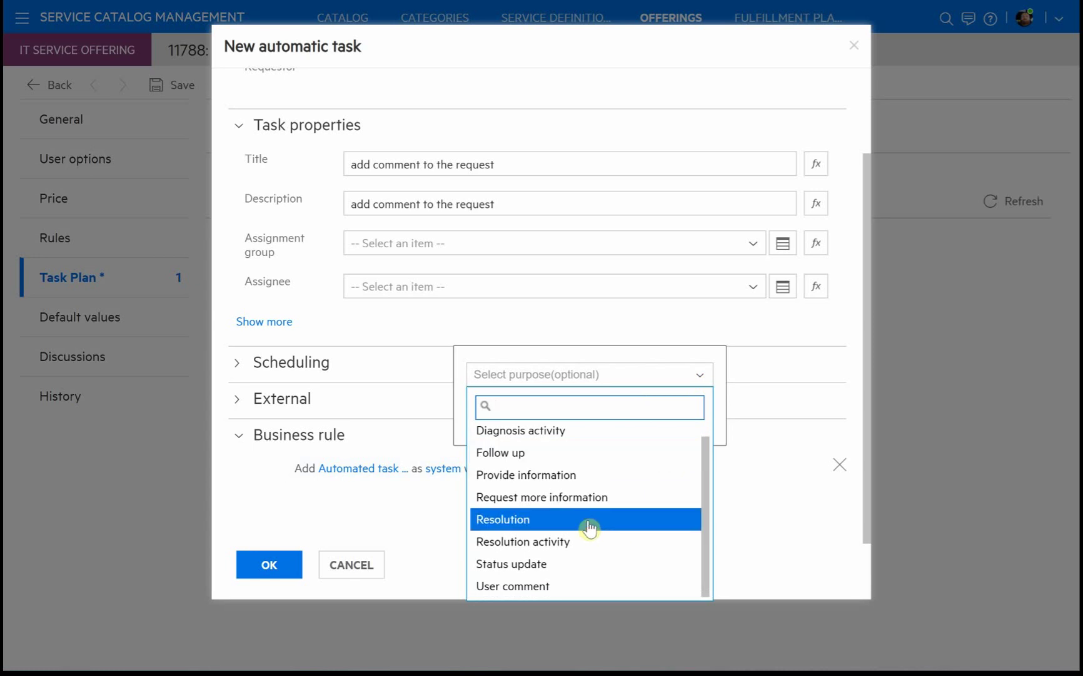
left_click(617, 482)
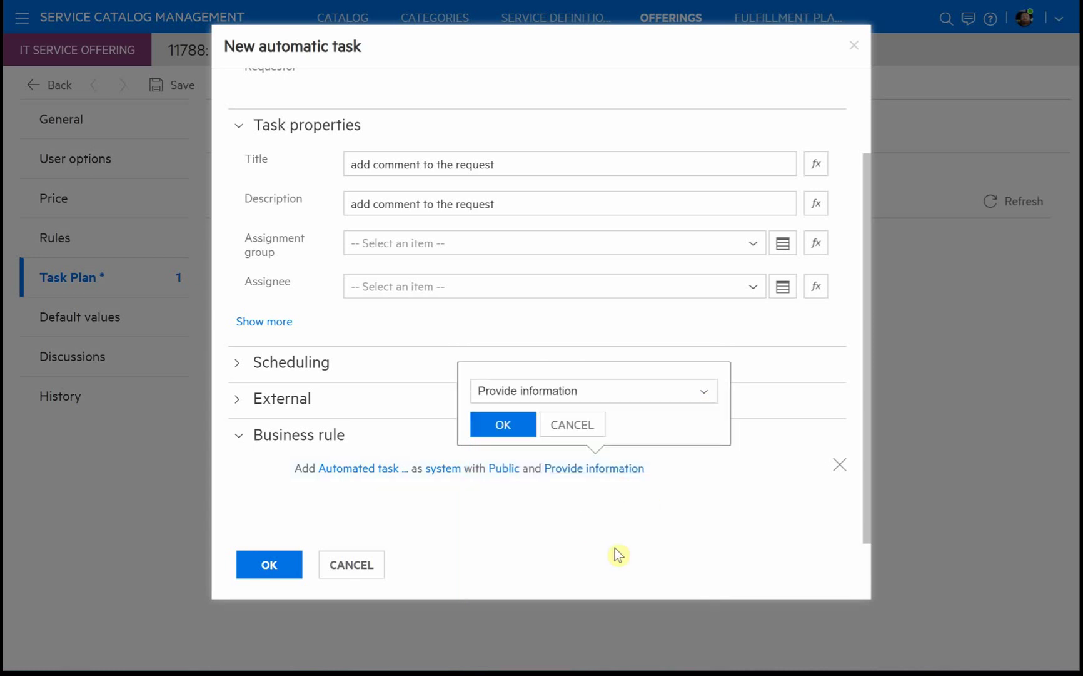
left_click(512, 422)
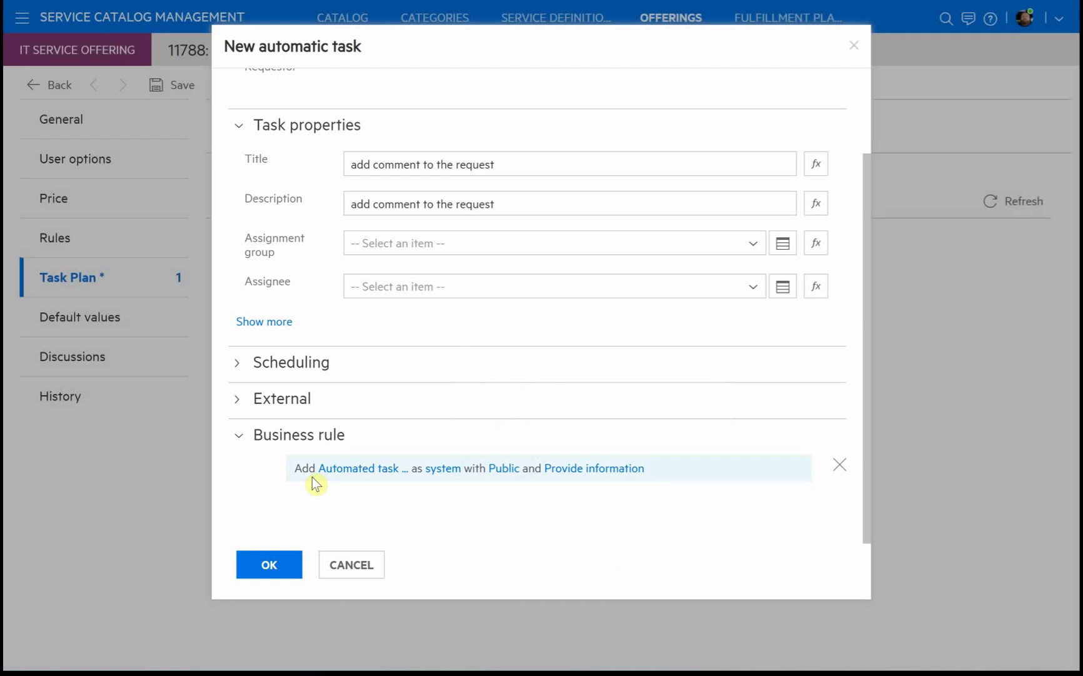
Check the business rule's comment text without changing it and confirm the new automatic task.
left_click(349, 468)
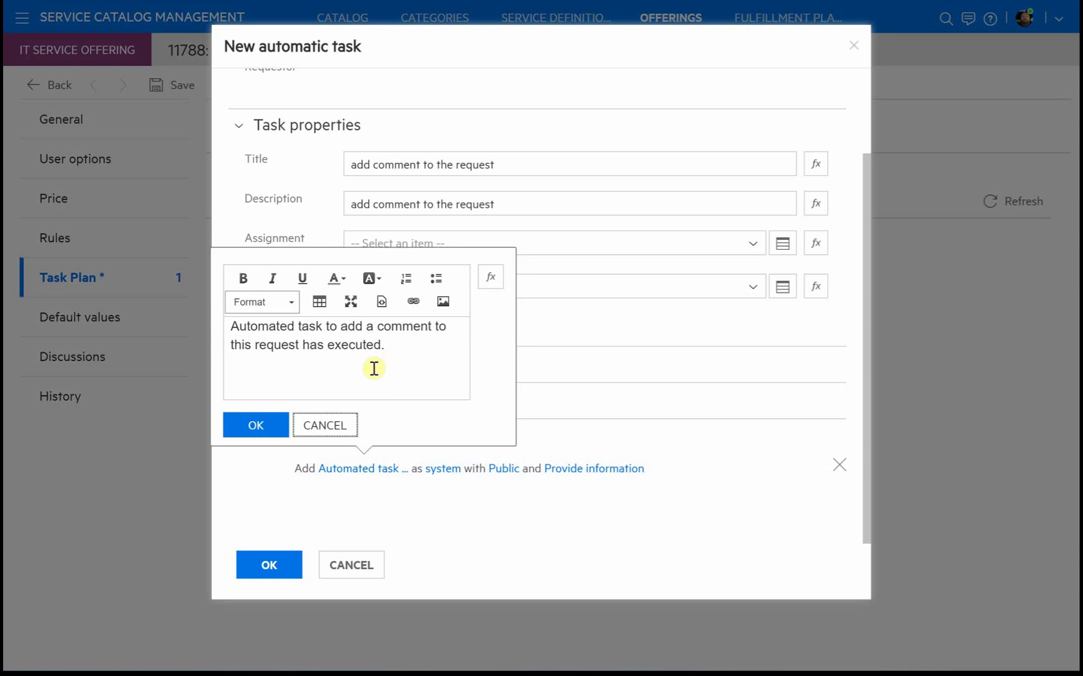
left_click(345, 424)
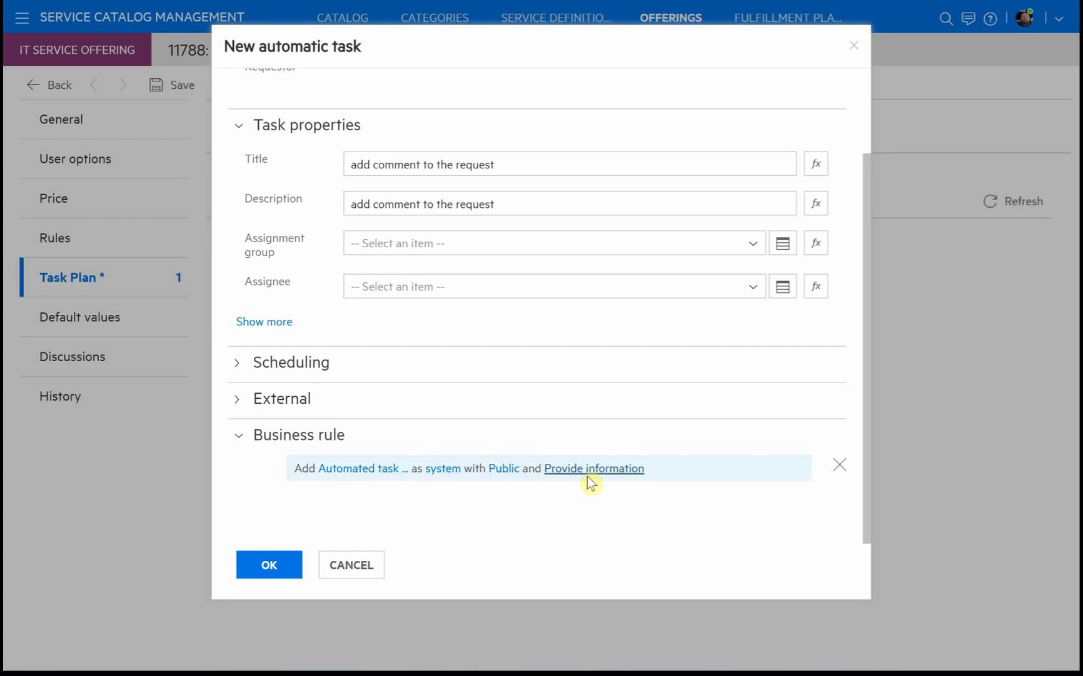
left_click(248, 566)
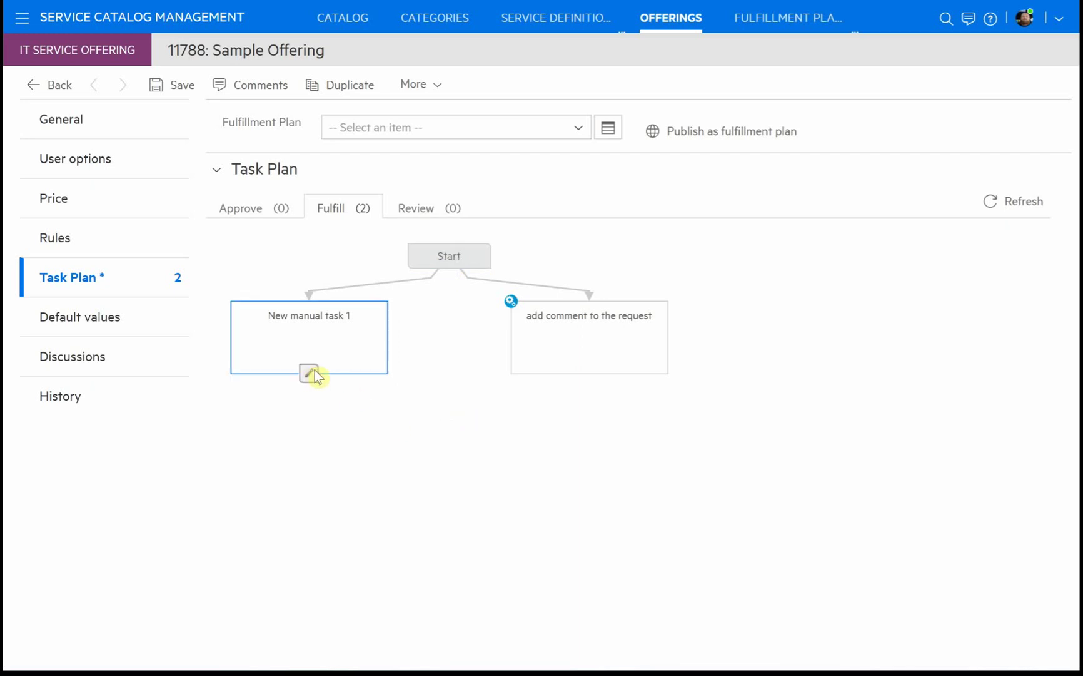
Add a manual task after New manual task 1, with New manual task 2 as both its title and description.
left_click(309, 373)
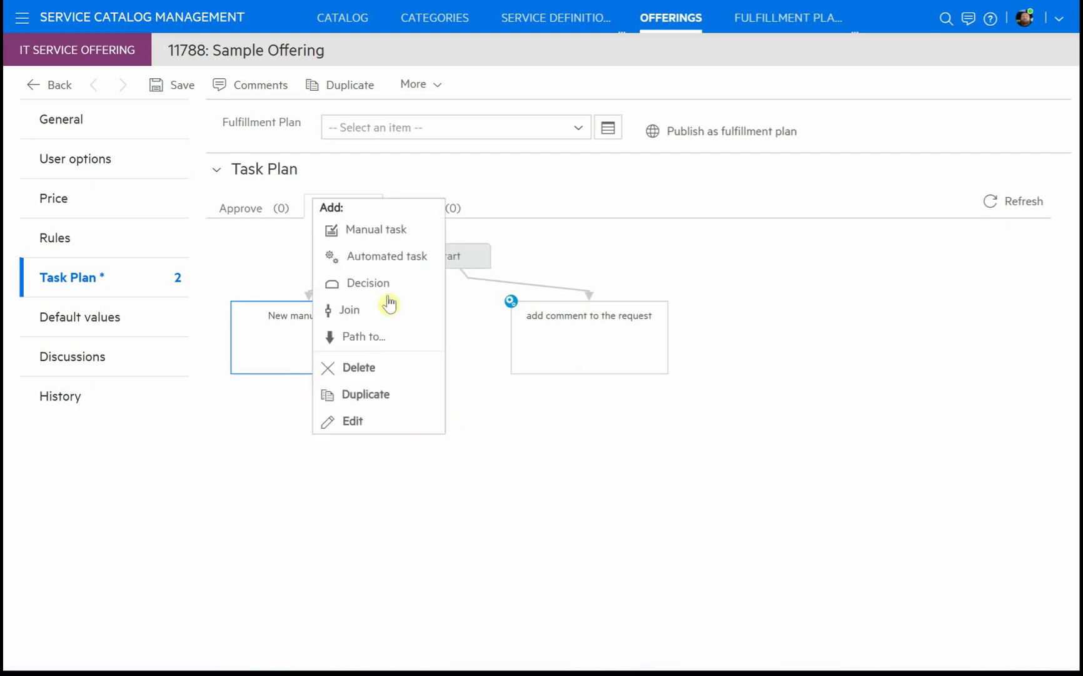
left_click(406, 231)
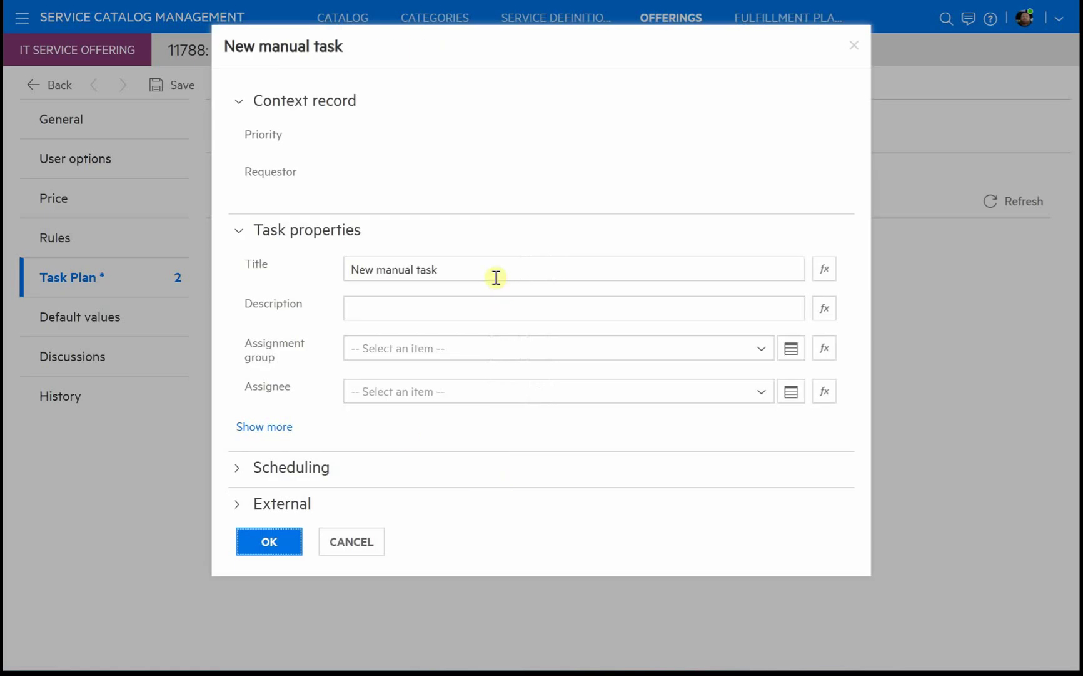
left_click(484, 270)
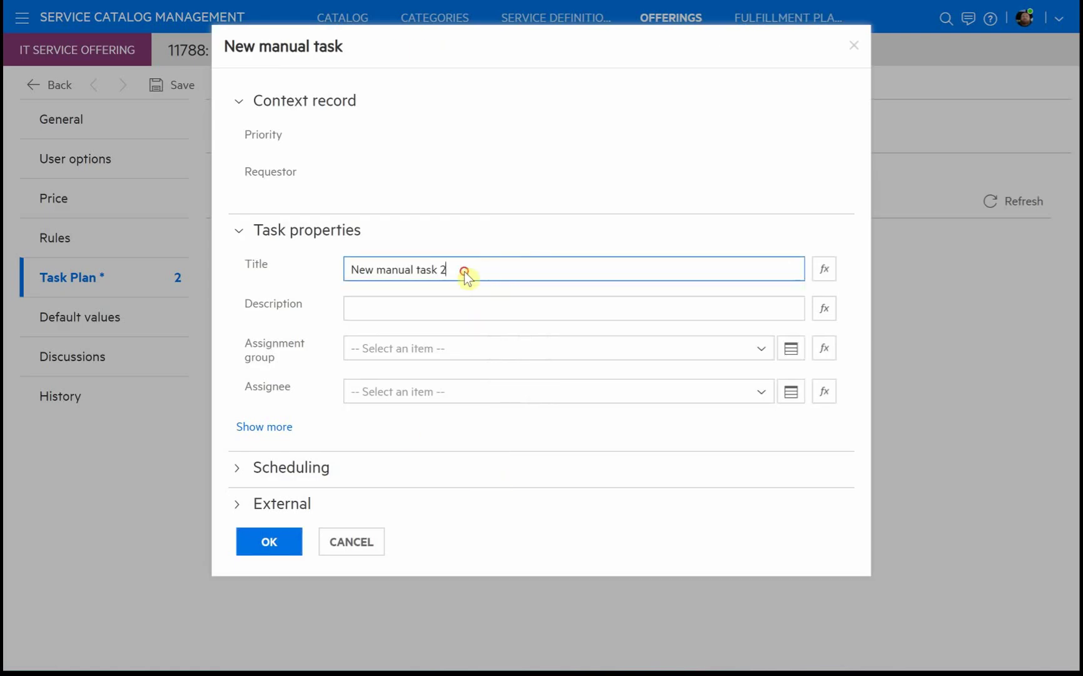
left_click_drag(462, 273, 236, 277)
key("ctrl+c")
left_click(360, 305)
key("ctrl+v")
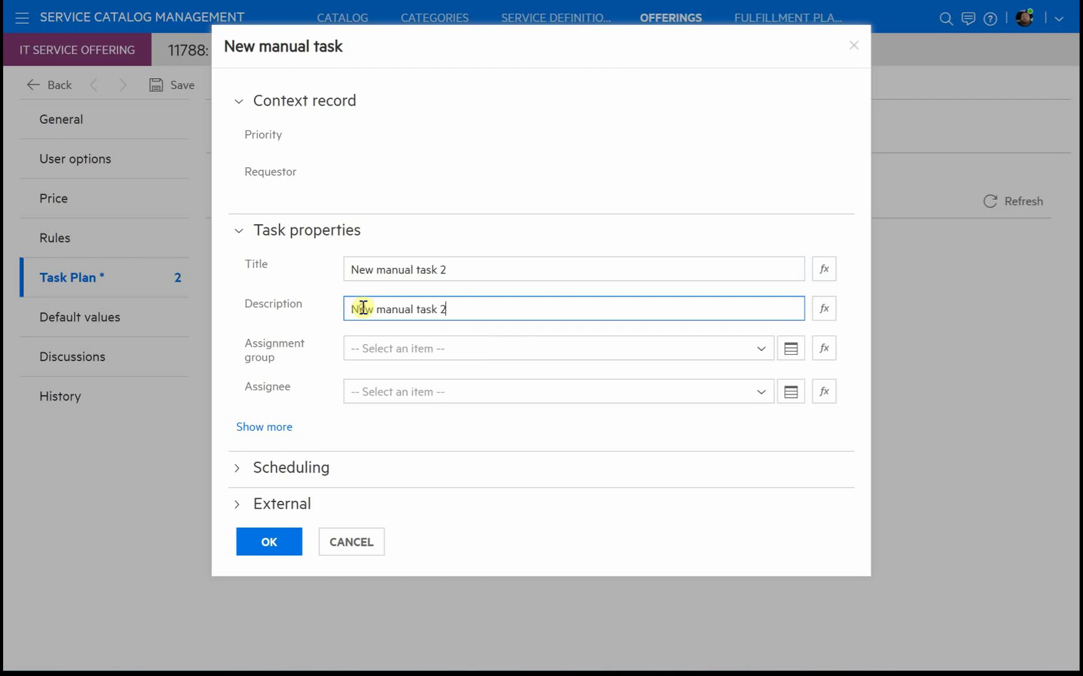
left_click(291, 540)
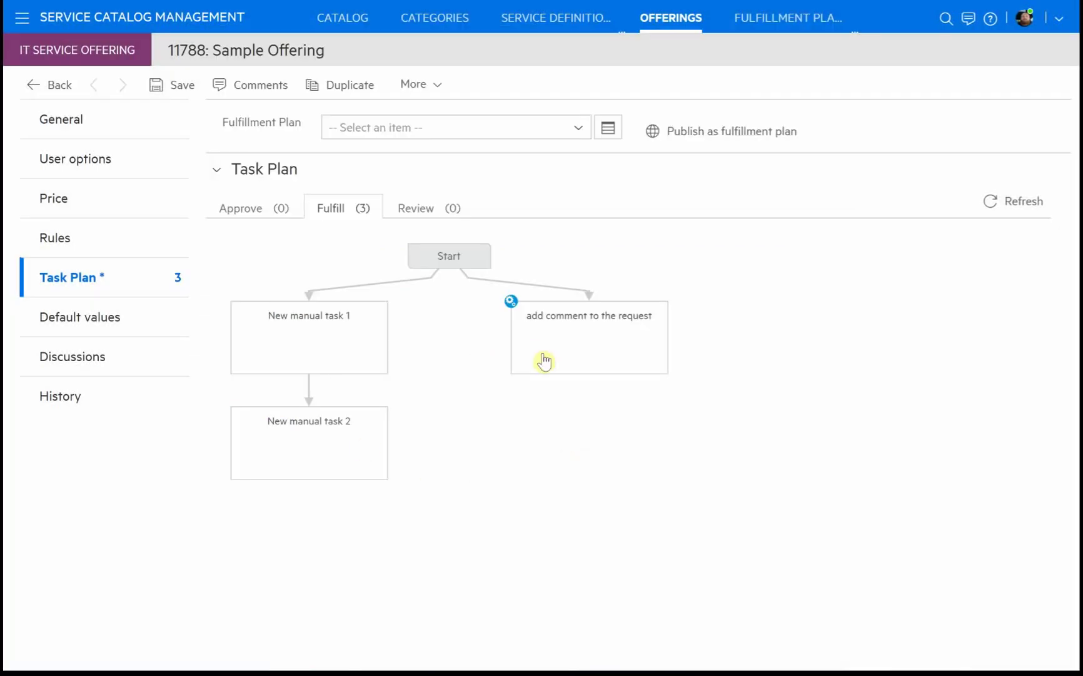
Add a join after the "add comment to the request" automatic task in the Fulfill phase.
mouse_move(582, 373)
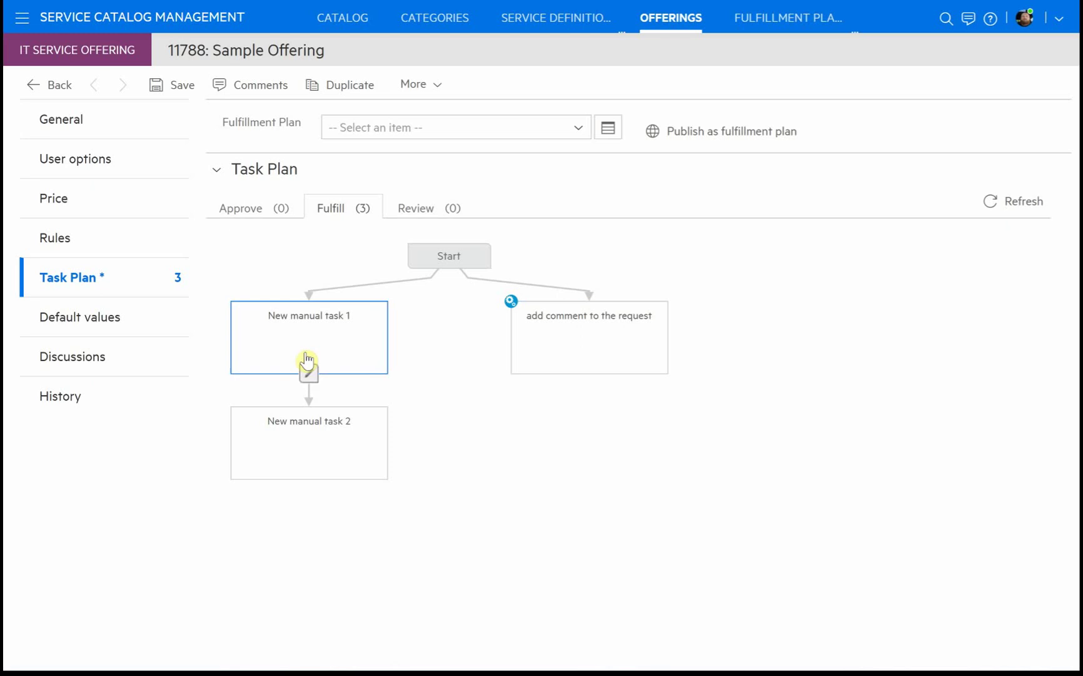
mouse_move(360, 352)
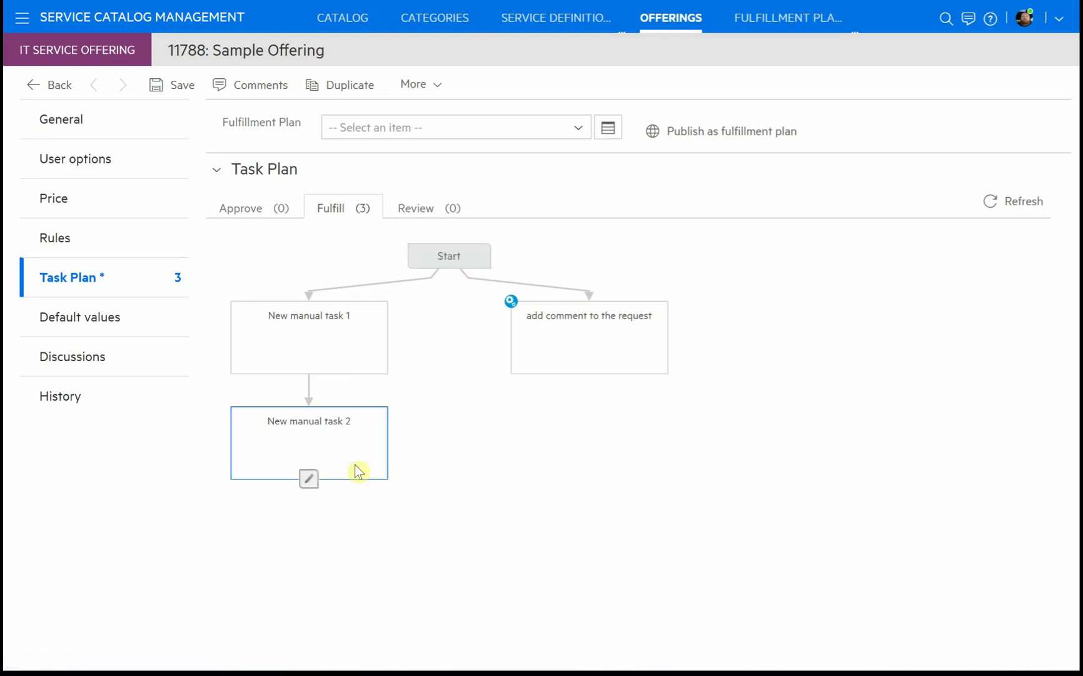
mouse_move(445, 261)
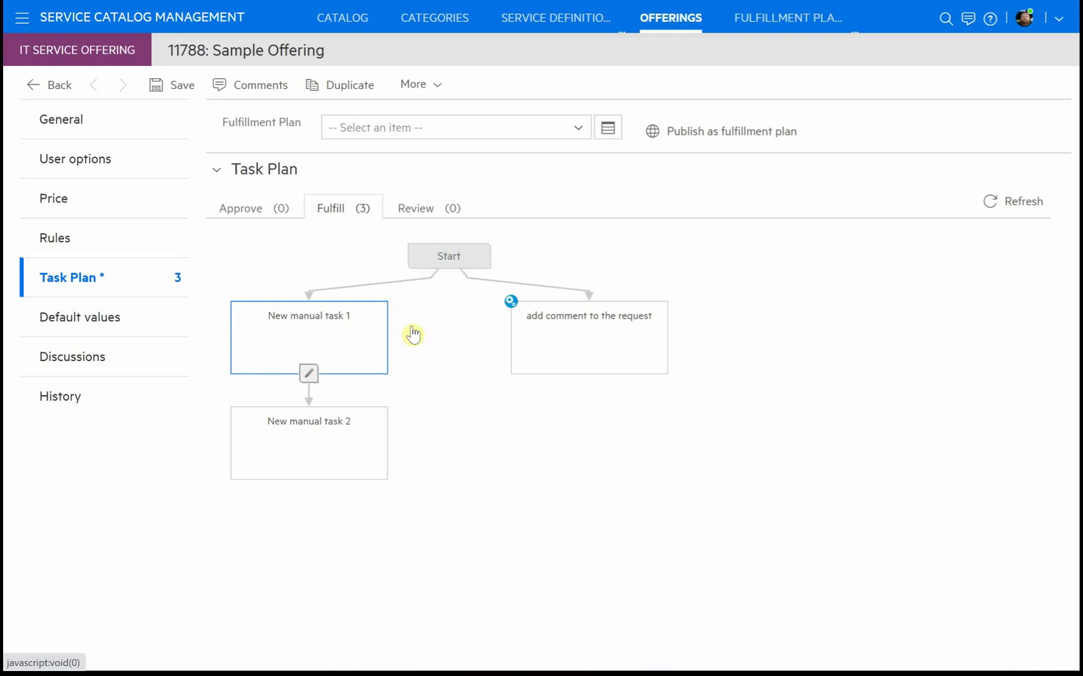
mouse_move(579, 341)
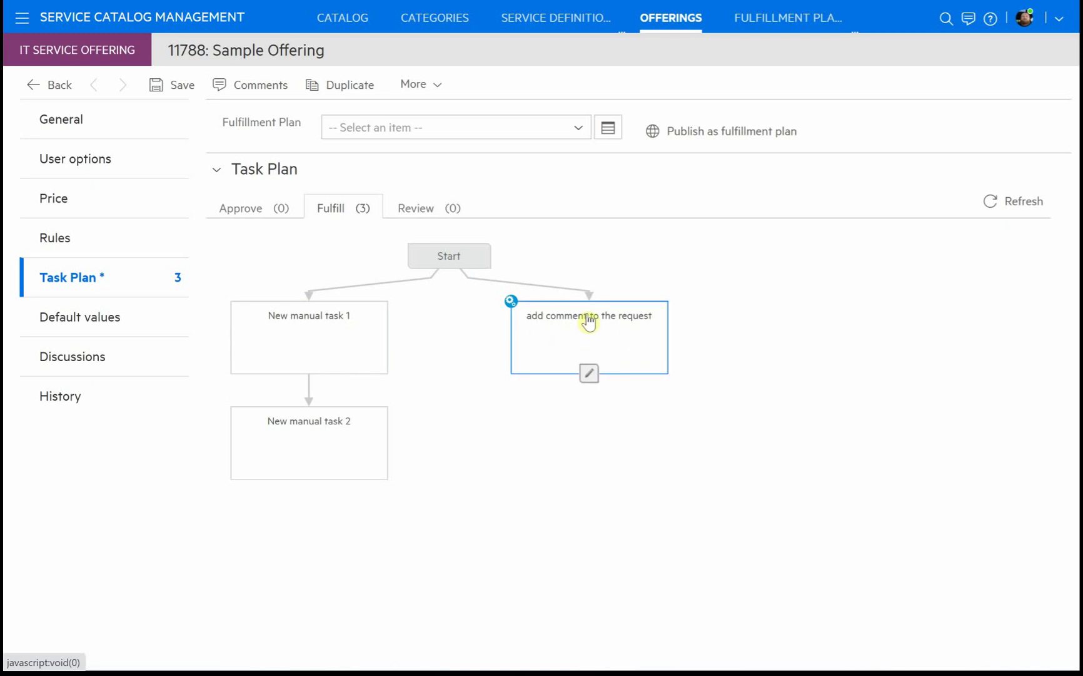
mouse_move(315, 353)
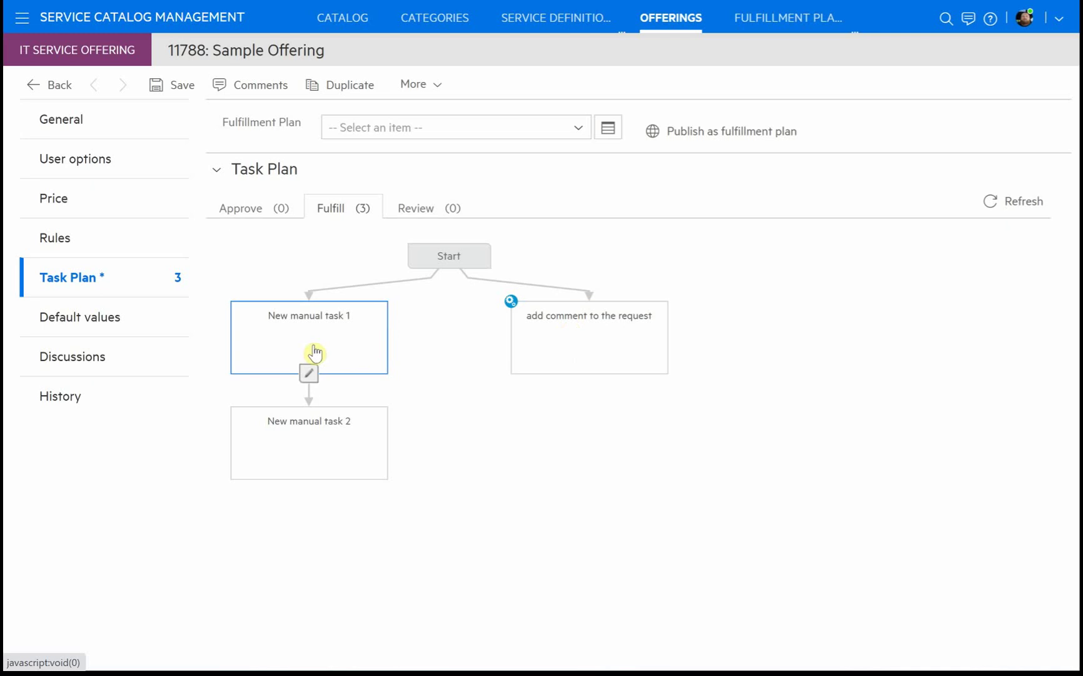
mouse_move(610, 355)
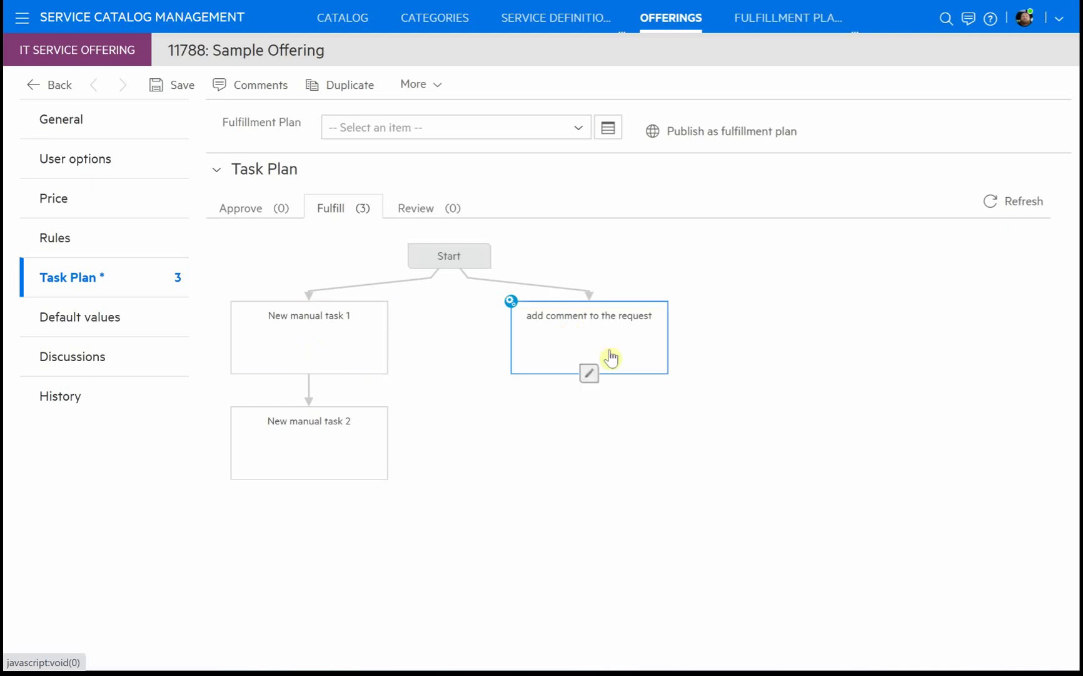
left_click(590, 373)
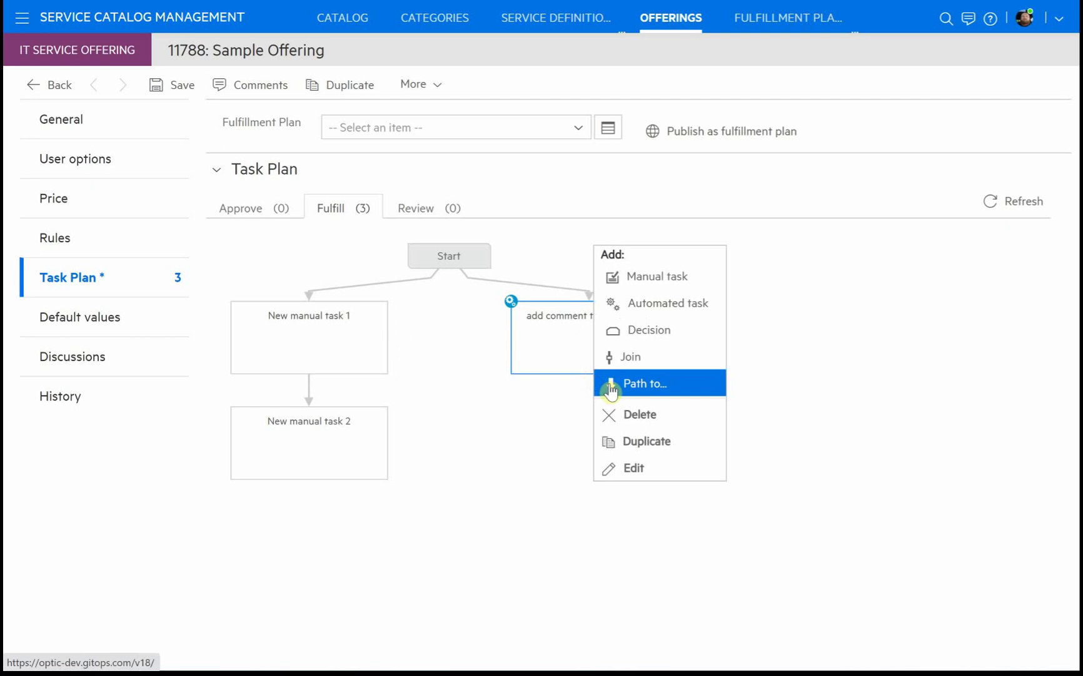
left_click(629, 356)
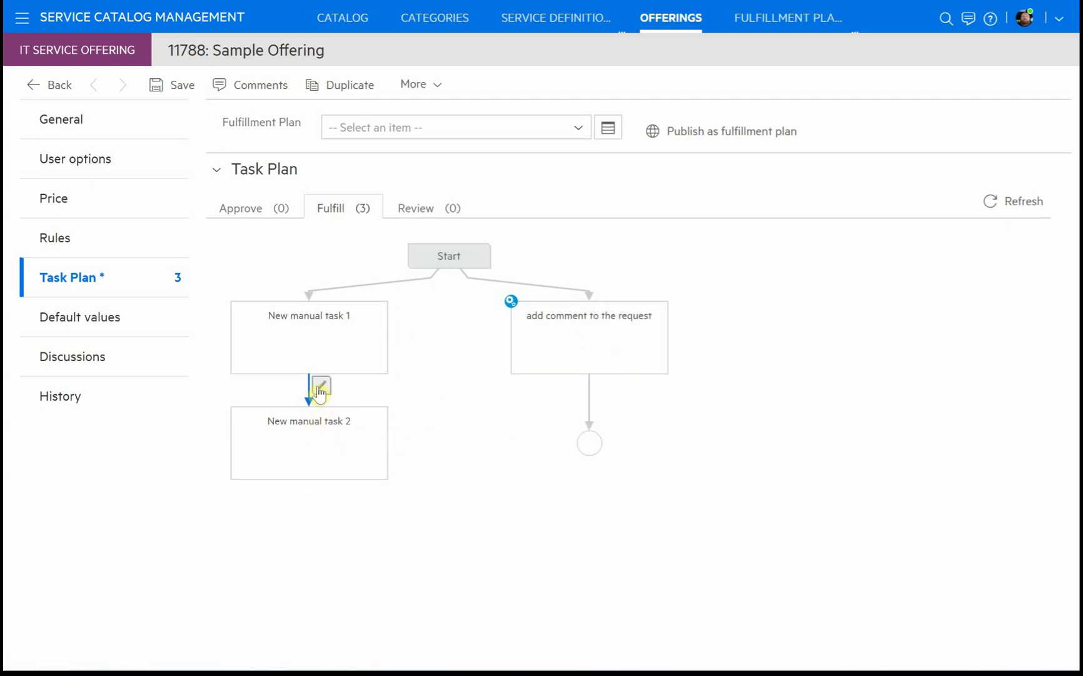
Create a path from the join to New manual task 2.
left_click(321, 387)
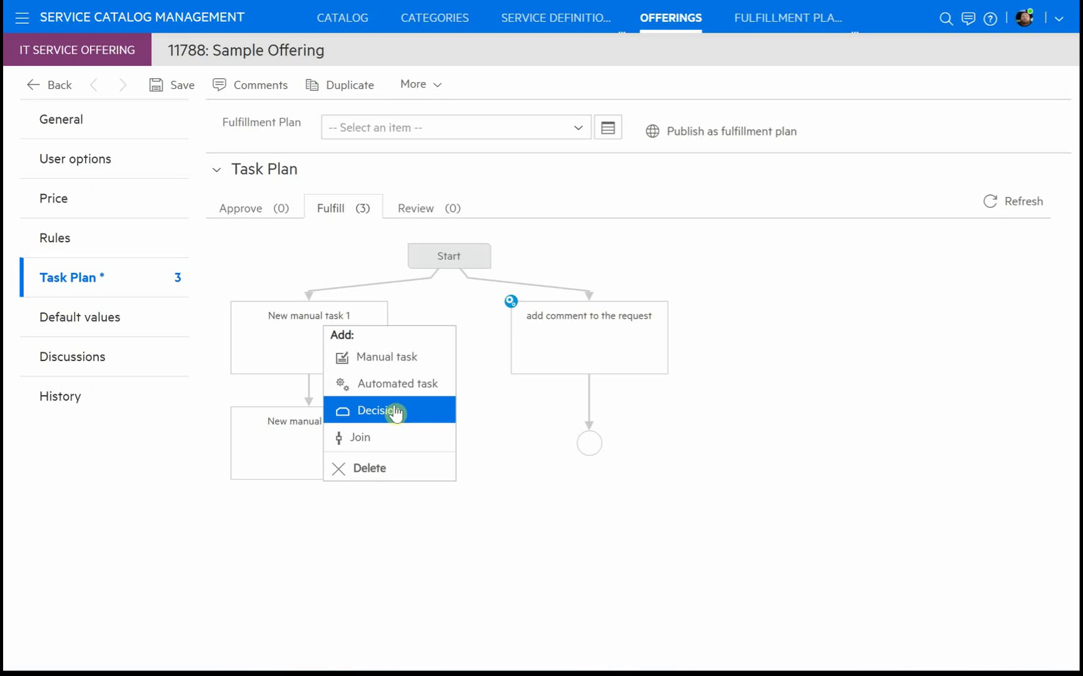
left_click(527, 455)
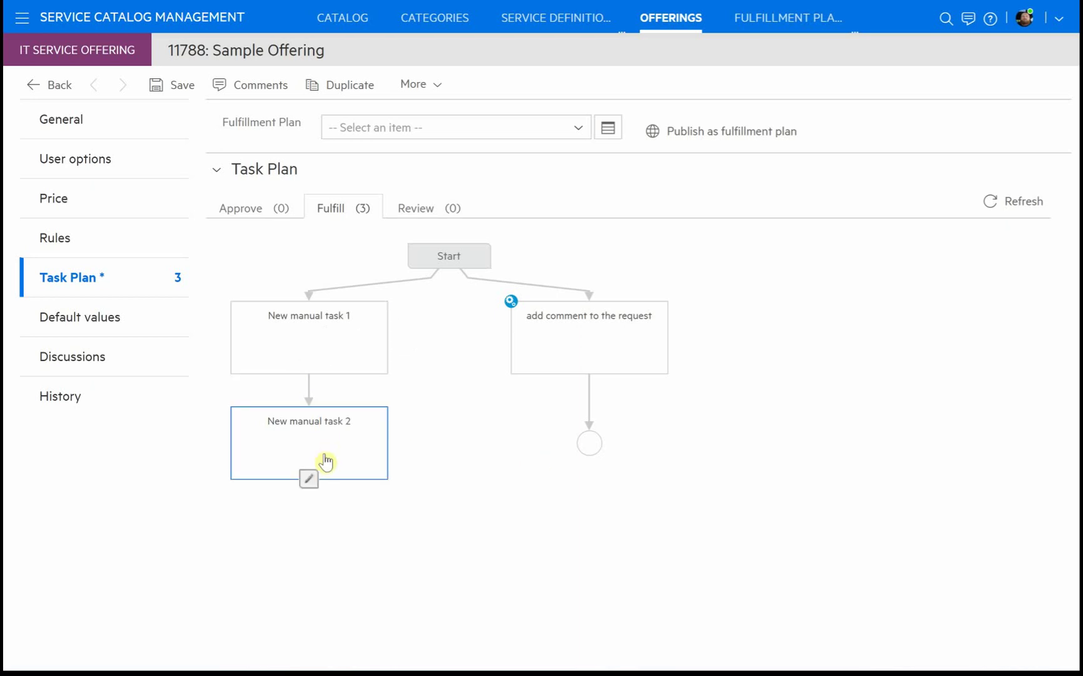
left_click(588, 454)
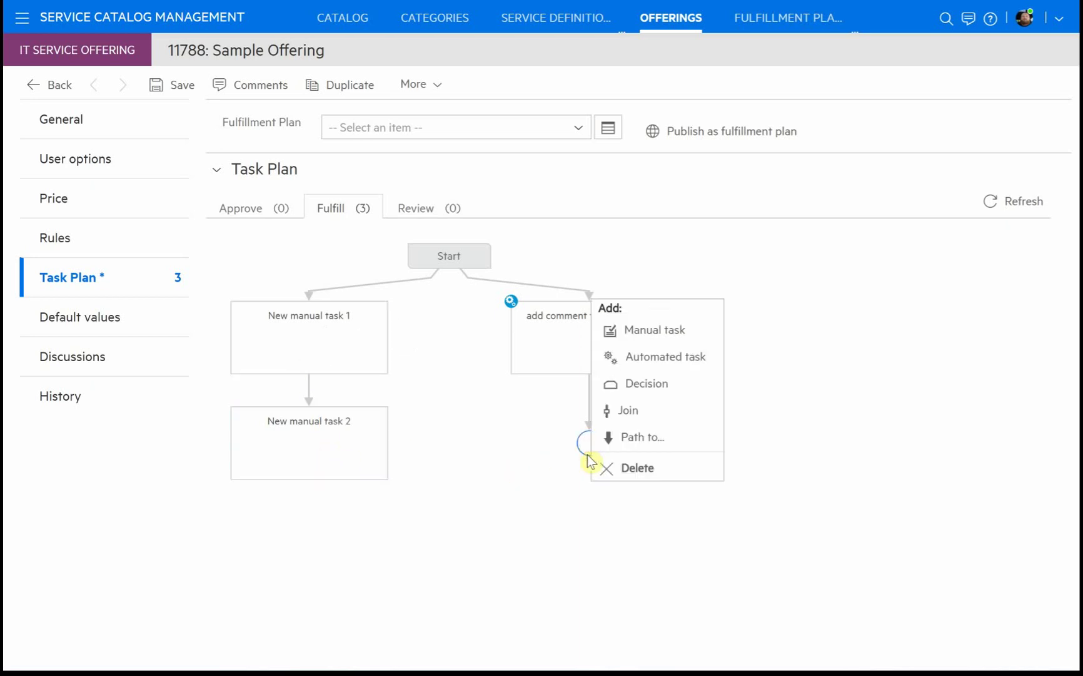
left_click(619, 436)
left_click(320, 460)
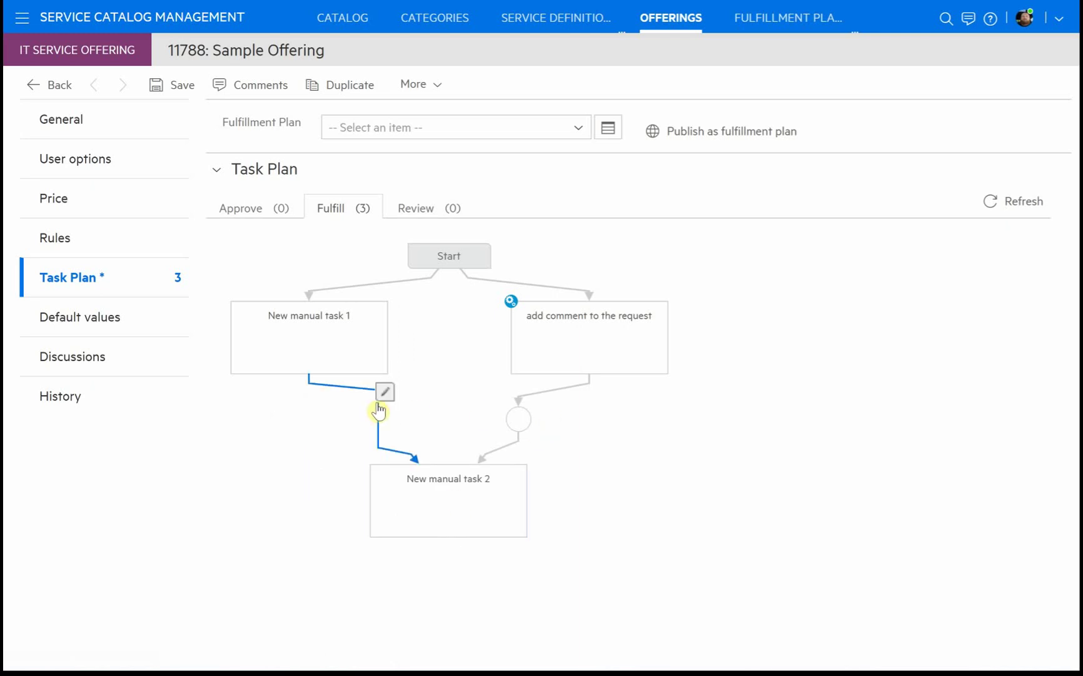
Delete the direct path between New manual task 1 and New manual task 2, and create a path from New manual task 1 to the join.
left_click(384, 393)
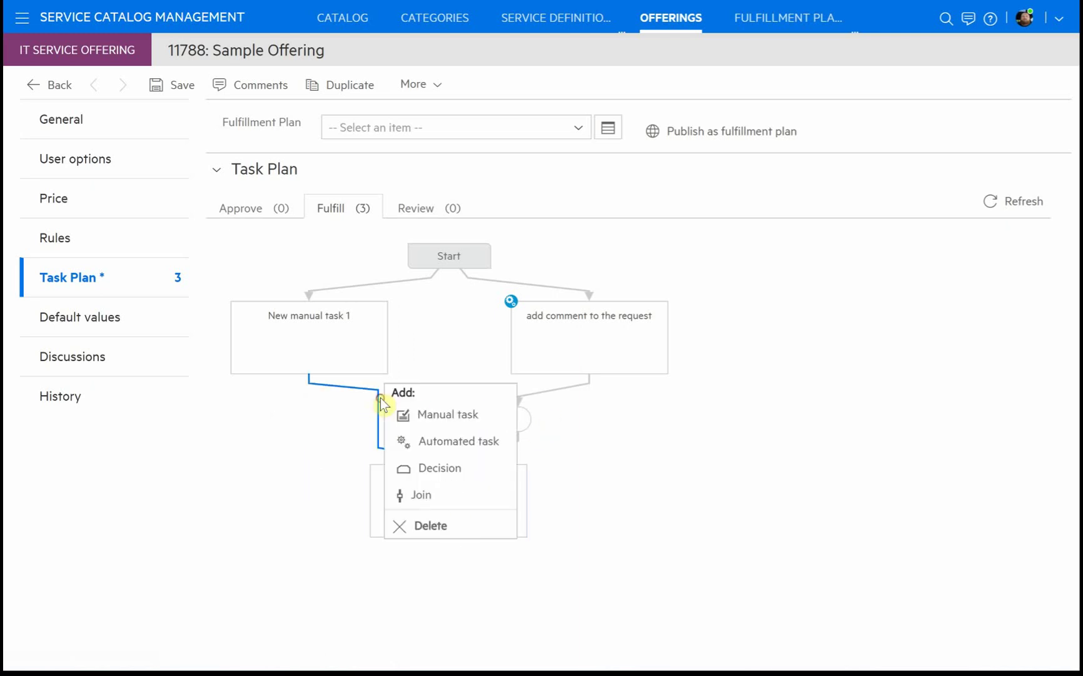
left_click(442, 524)
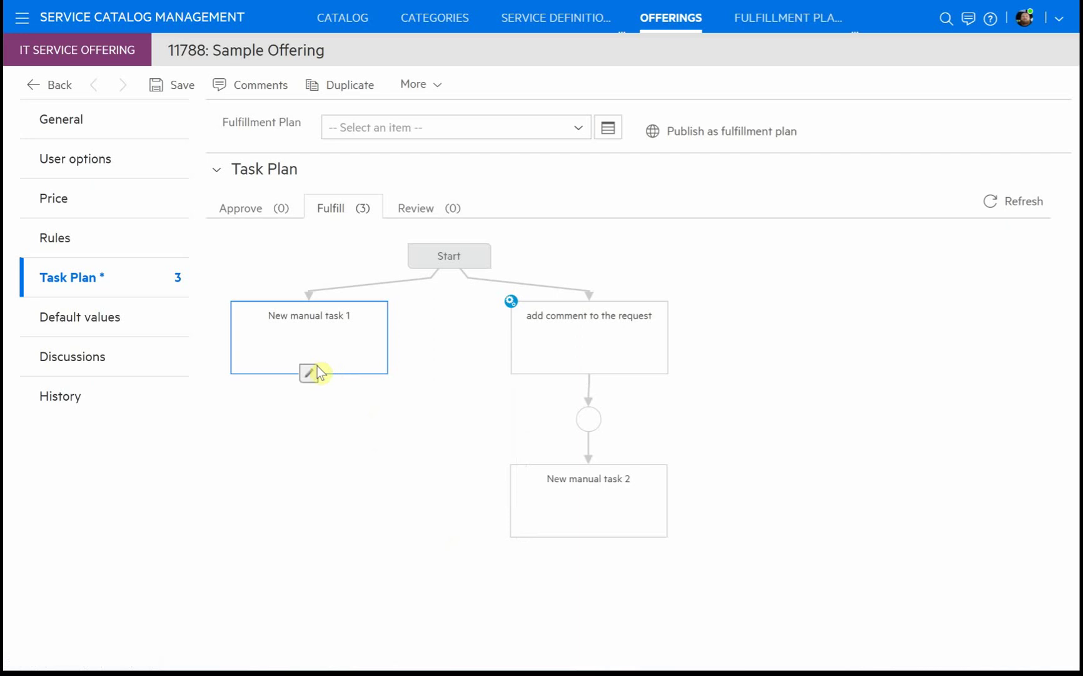
left_click(313, 373)
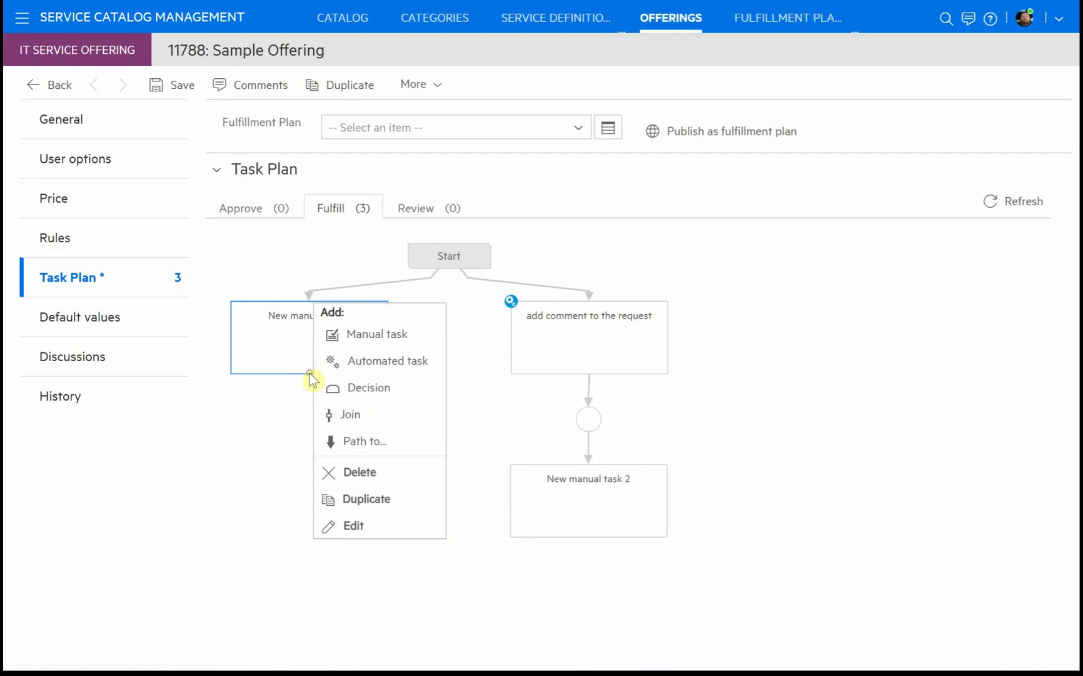
left_click(586, 424)
left_click(586, 426)
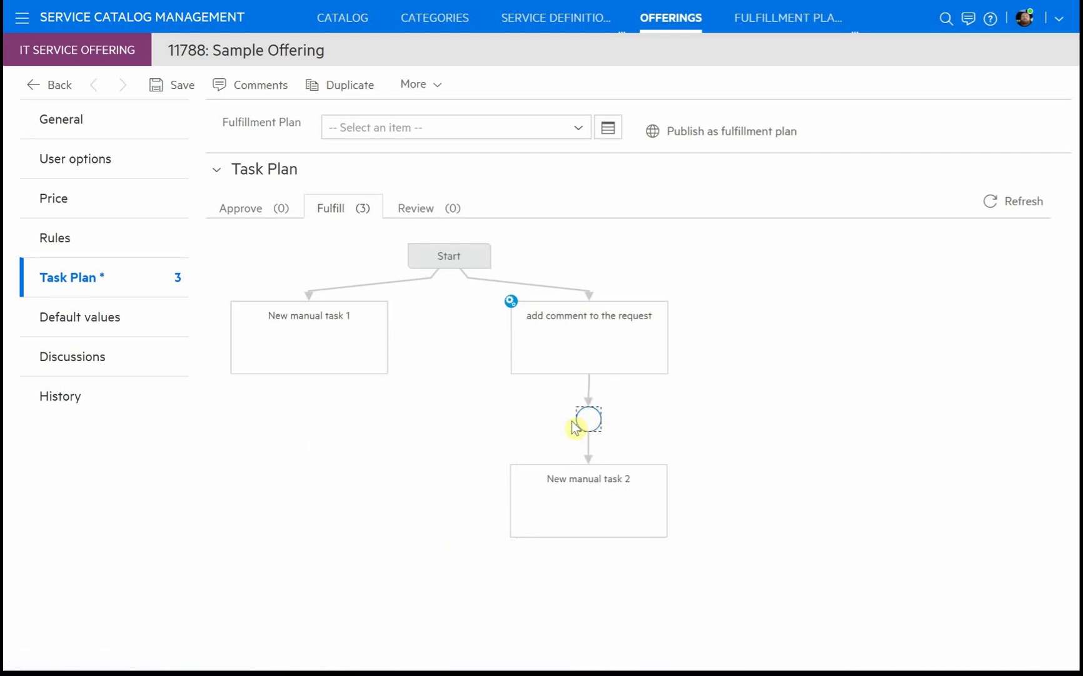
left_click(310, 372)
left_click(345, 442)
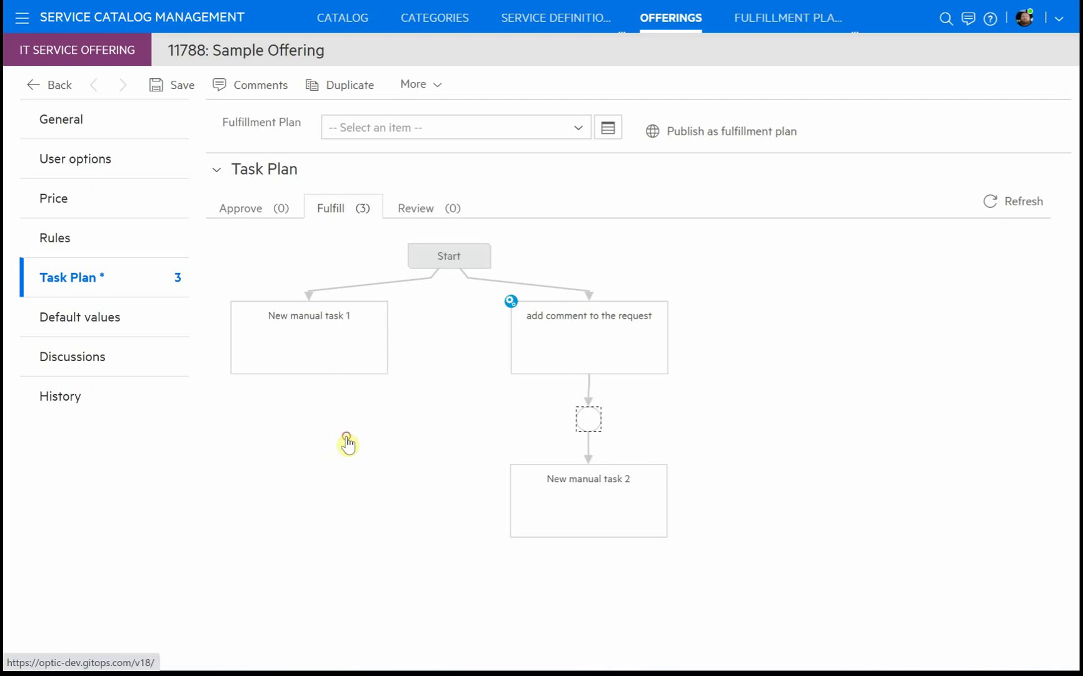
left_click(588, 416)
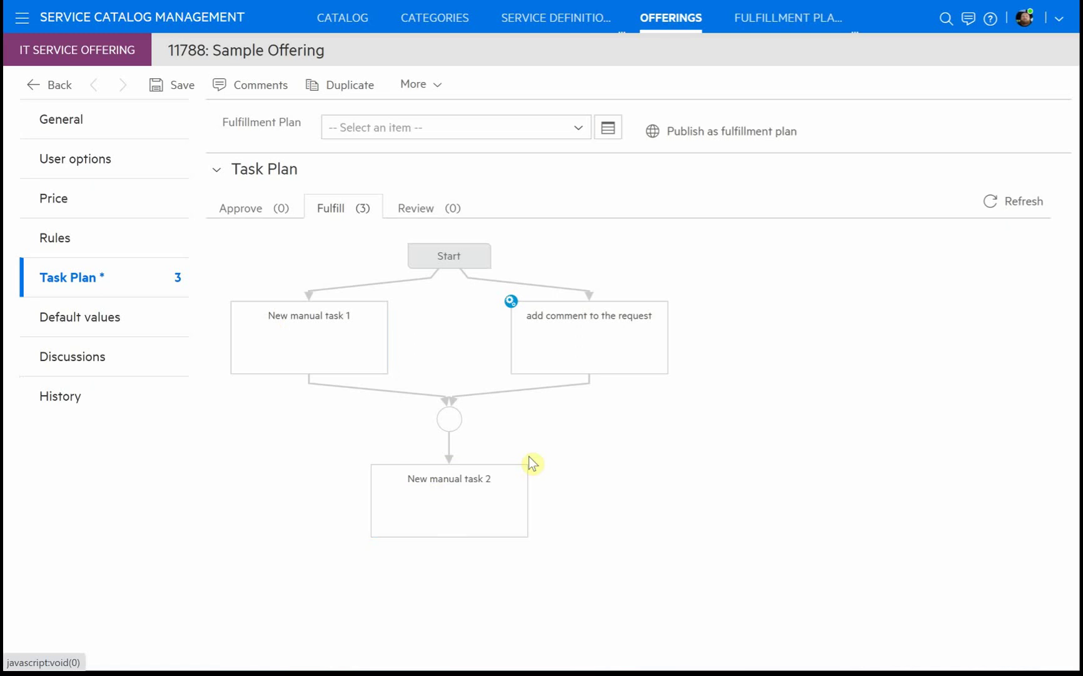
mouse_move(608, 356)
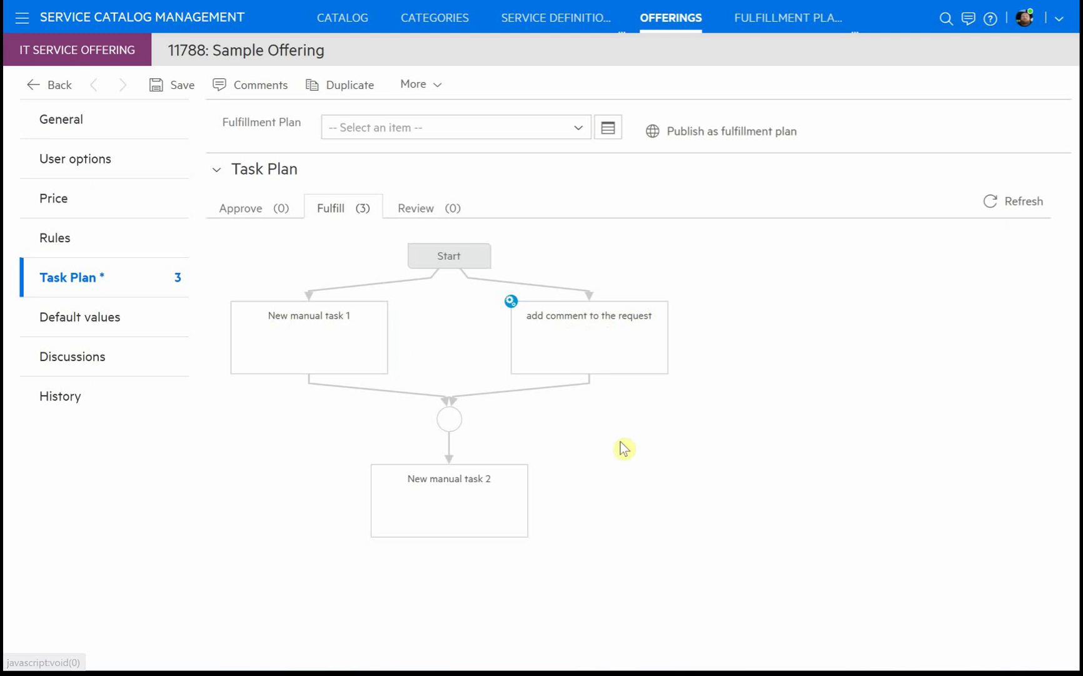
mouse_move(591, 377)
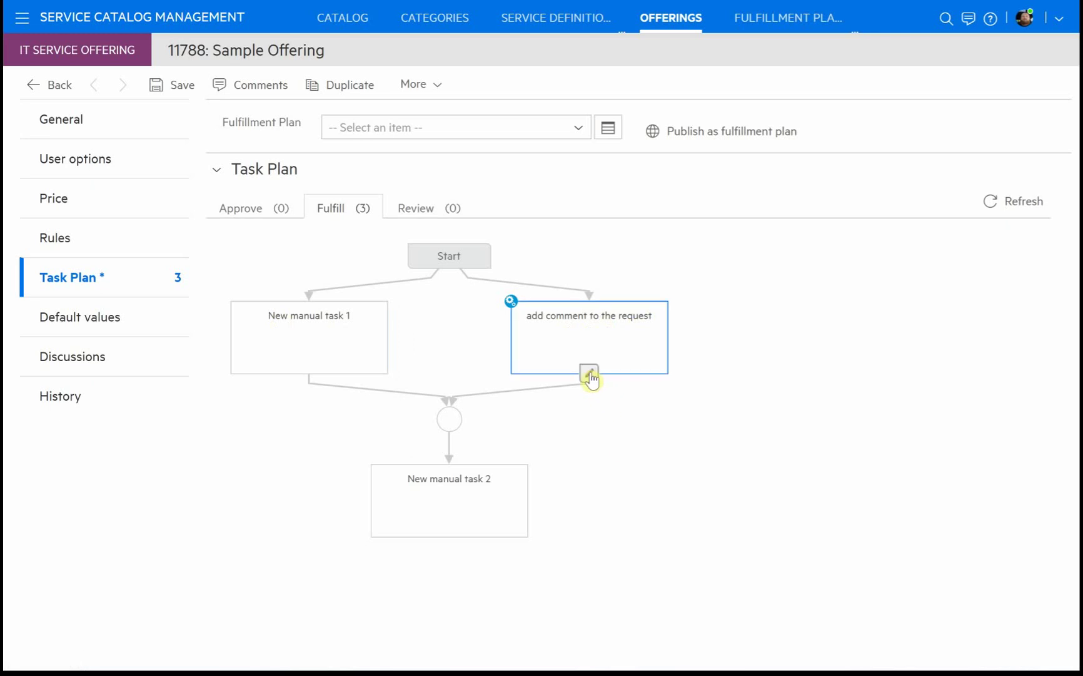
left_click(451, 539)
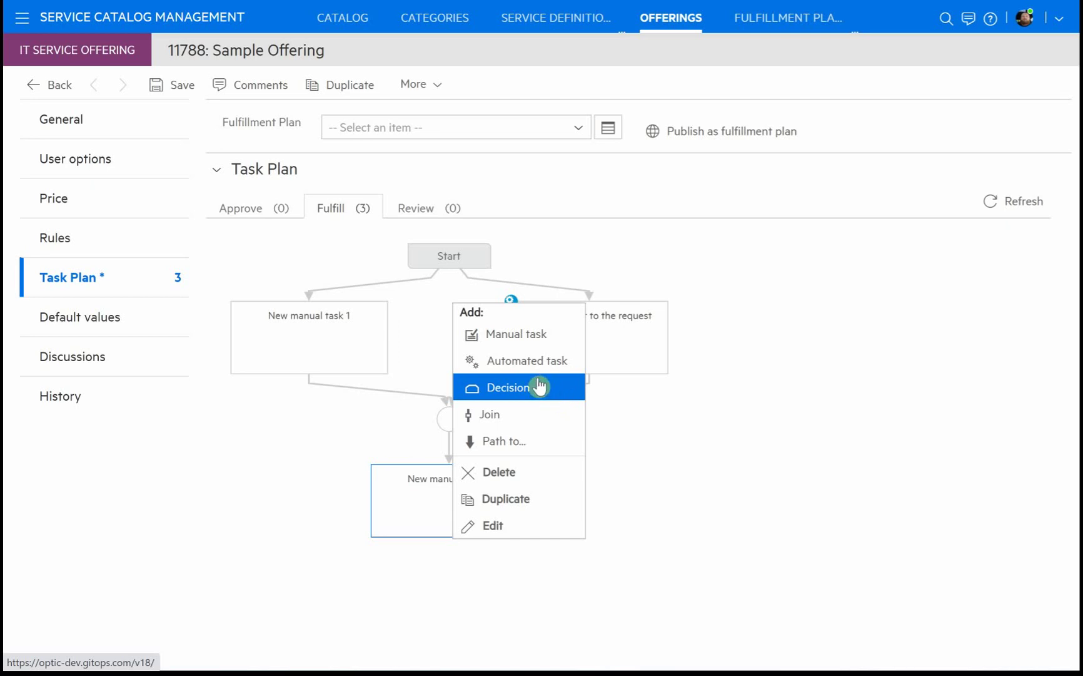
left_click(556, 416)
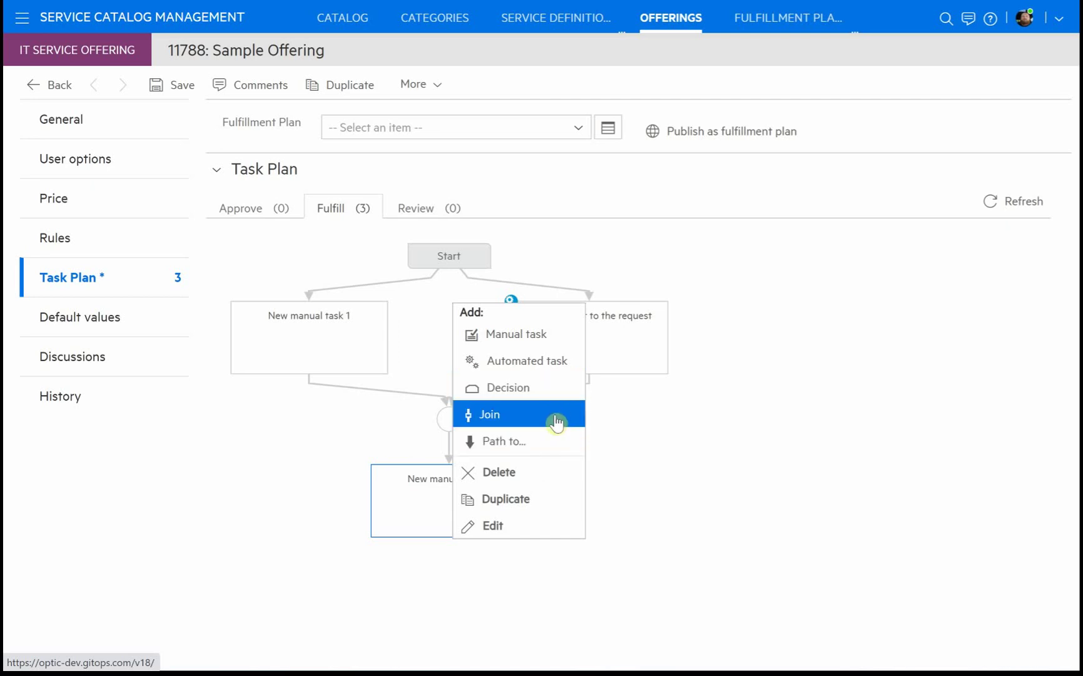
left_click(720, 476)
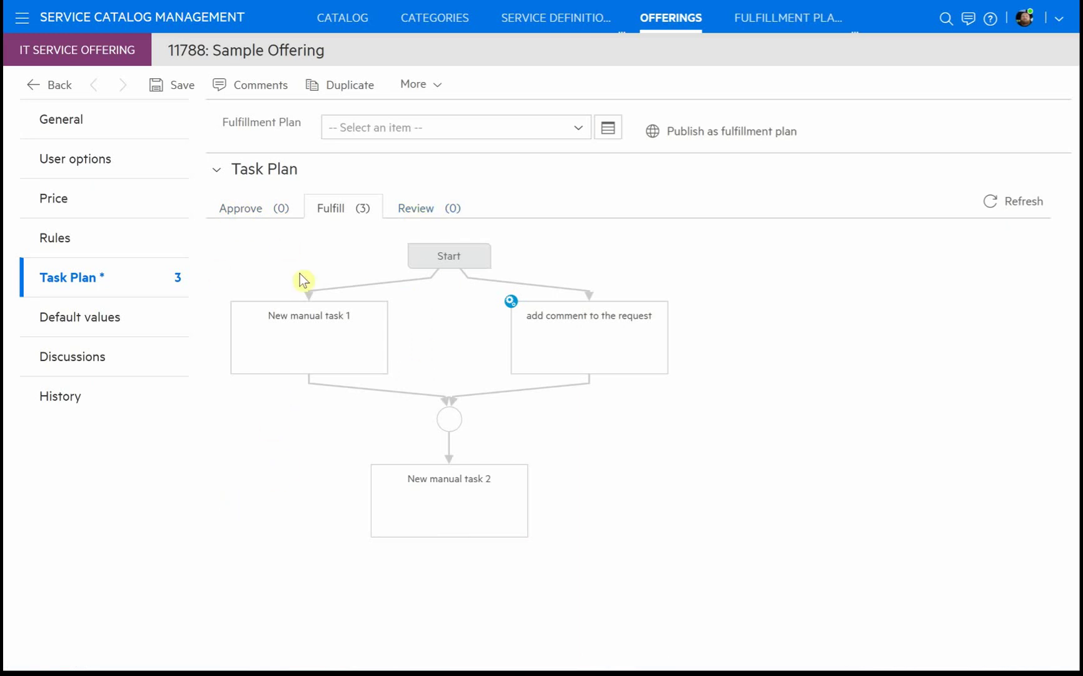
Save the offering with its task plan and set the request's default service desk group to Change Manager Group.
left_click(178, 87)
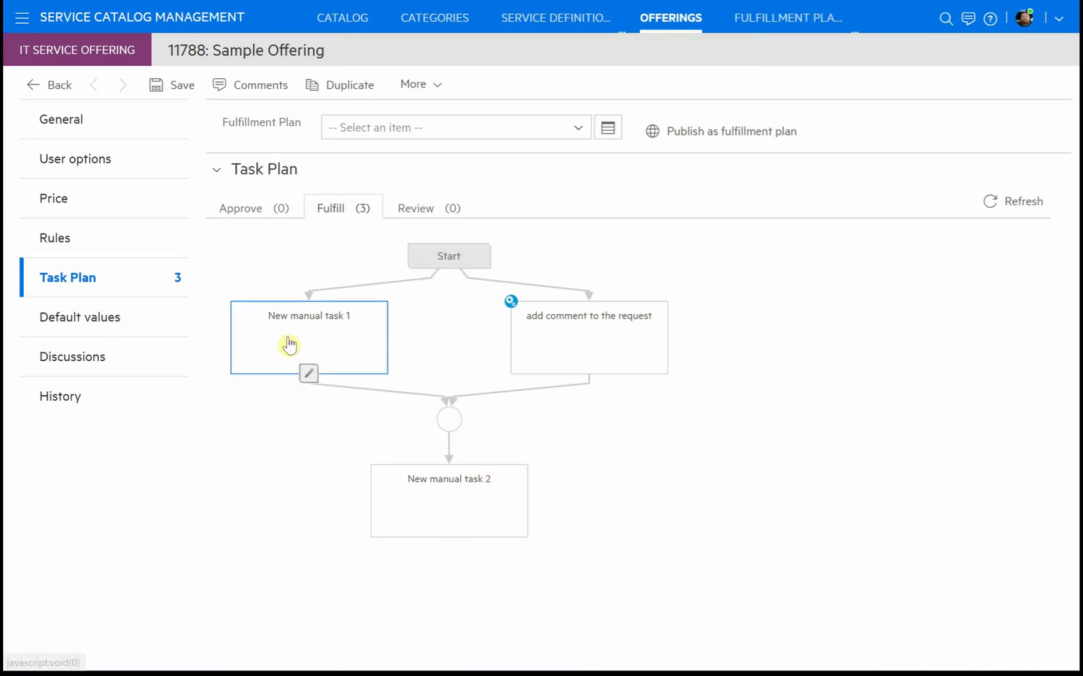
left_click(89, 320)
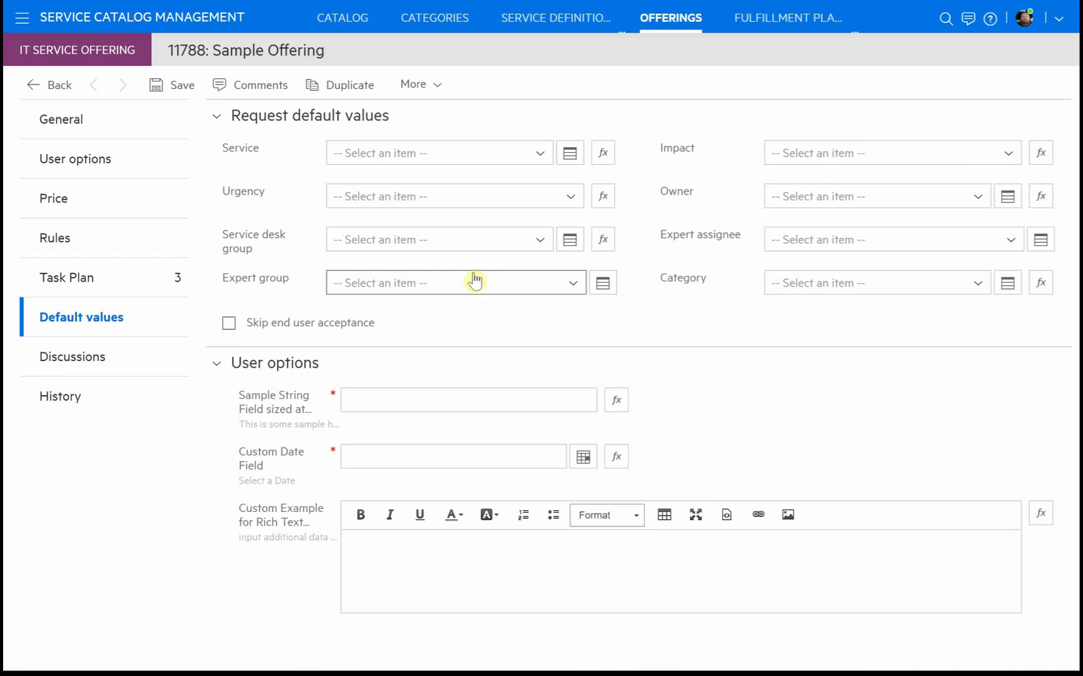
left_click(543, 239)
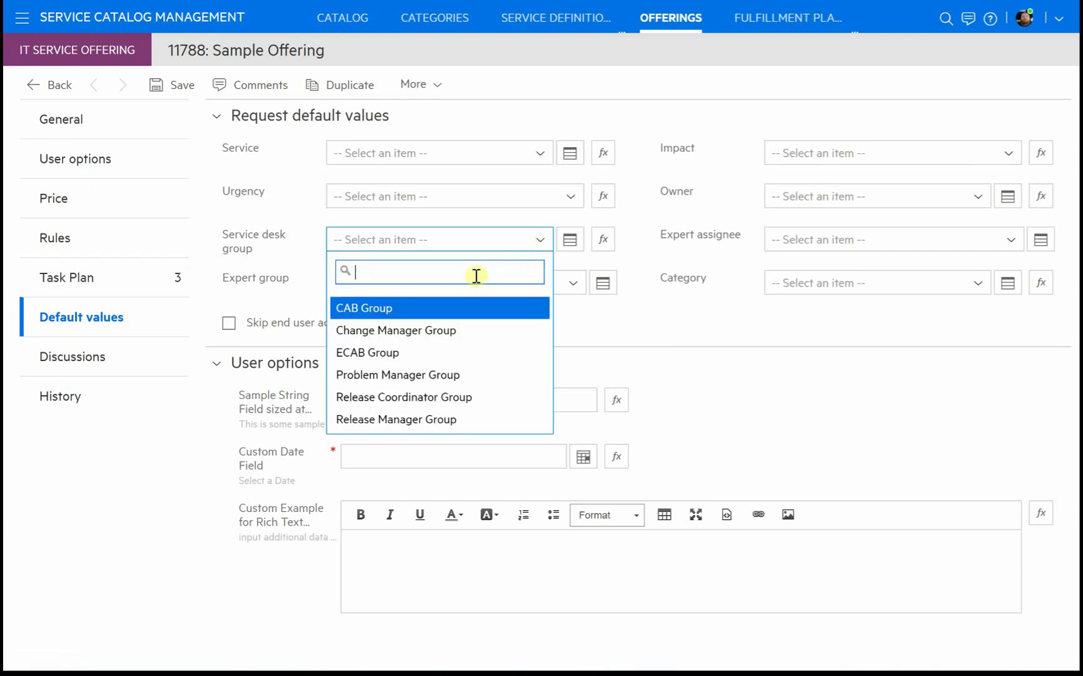
left_click(450, 331)
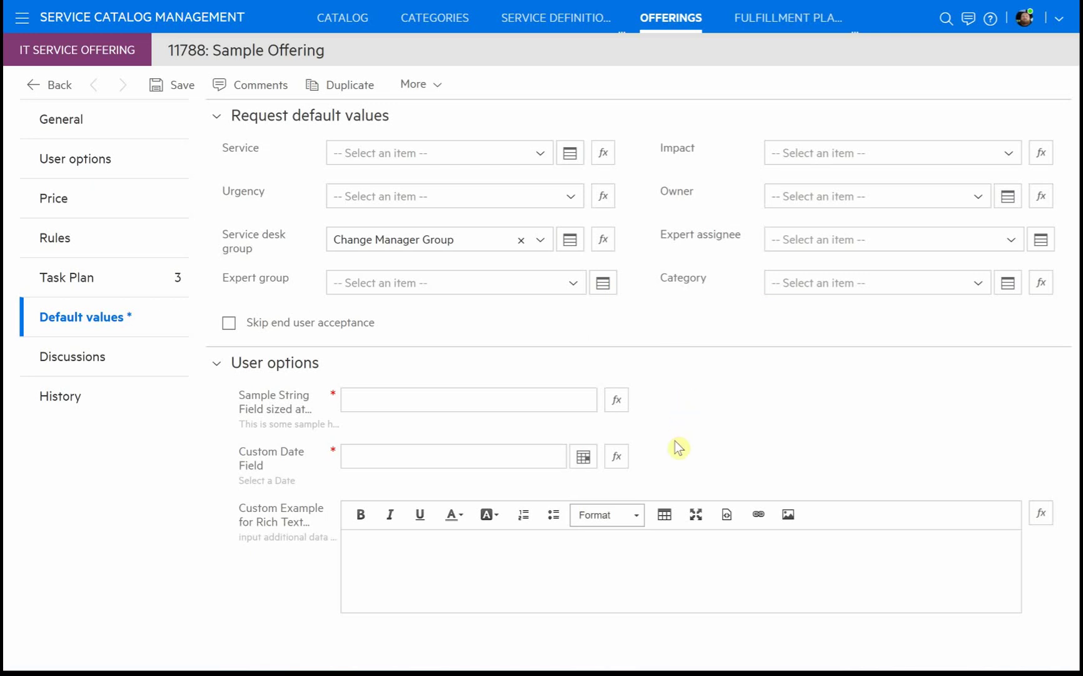
Enter "enter additional information here" as the default value of the custom rich text user option and save the offering.
left_click(586, 568)
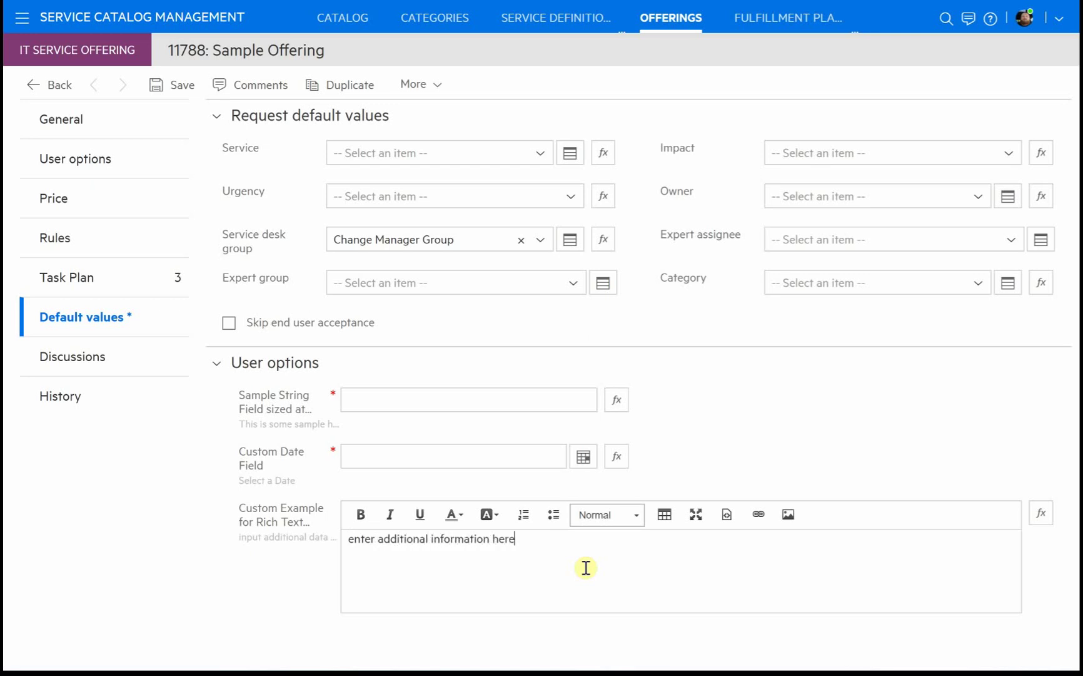
left_click_drag(525, 566, 287, 559)
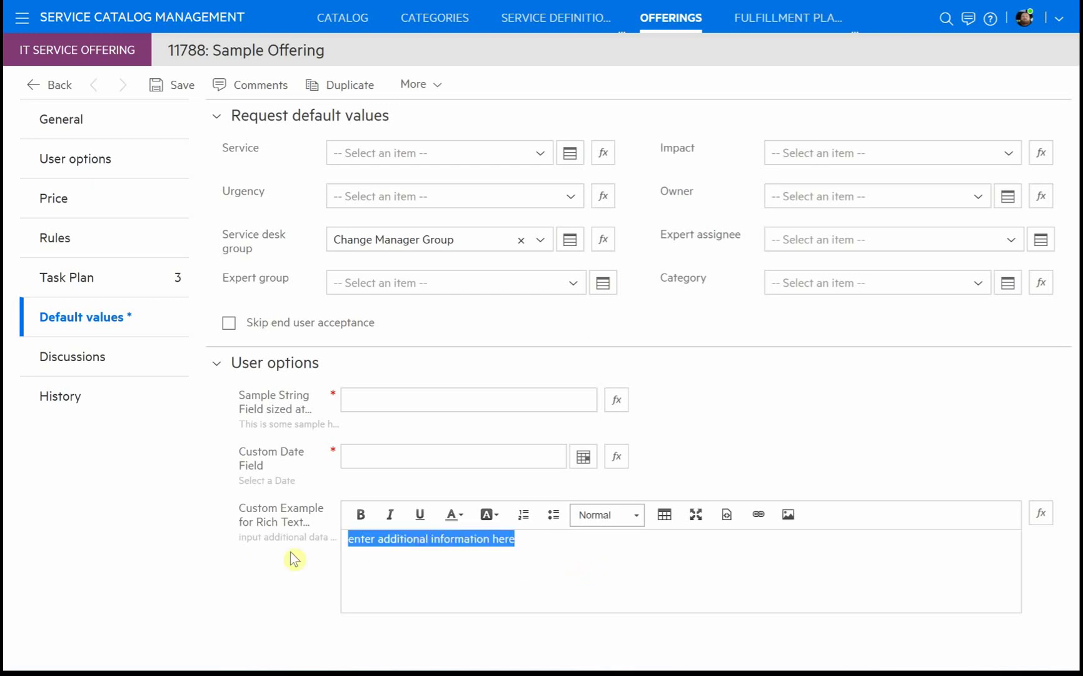
left_click(643, 547)
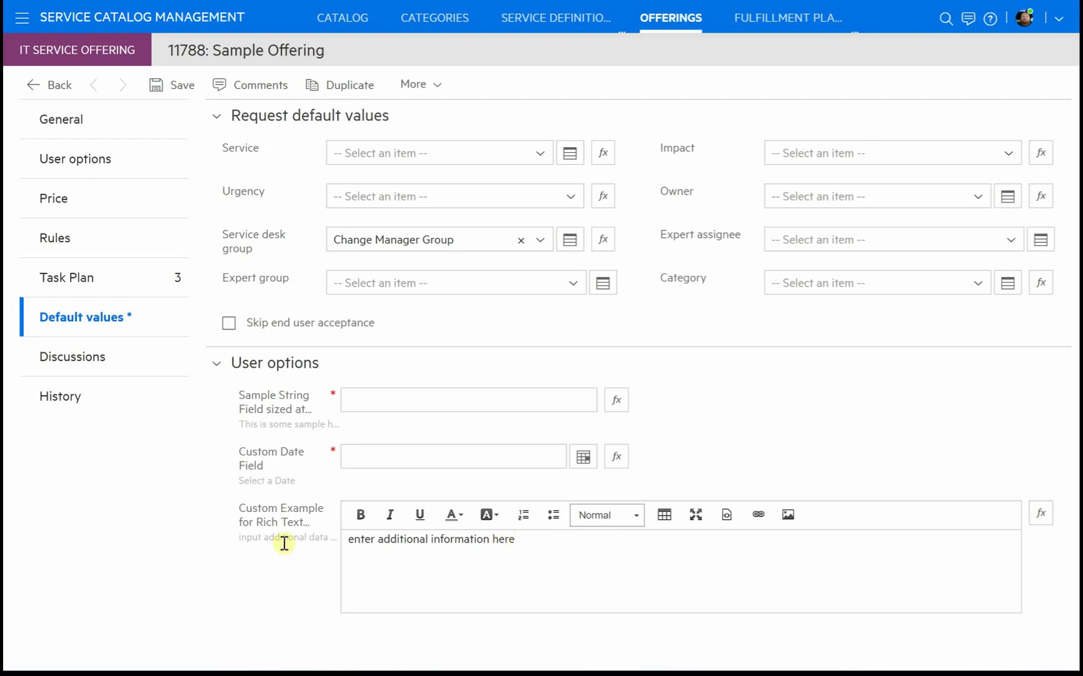
left_click(181, 96)
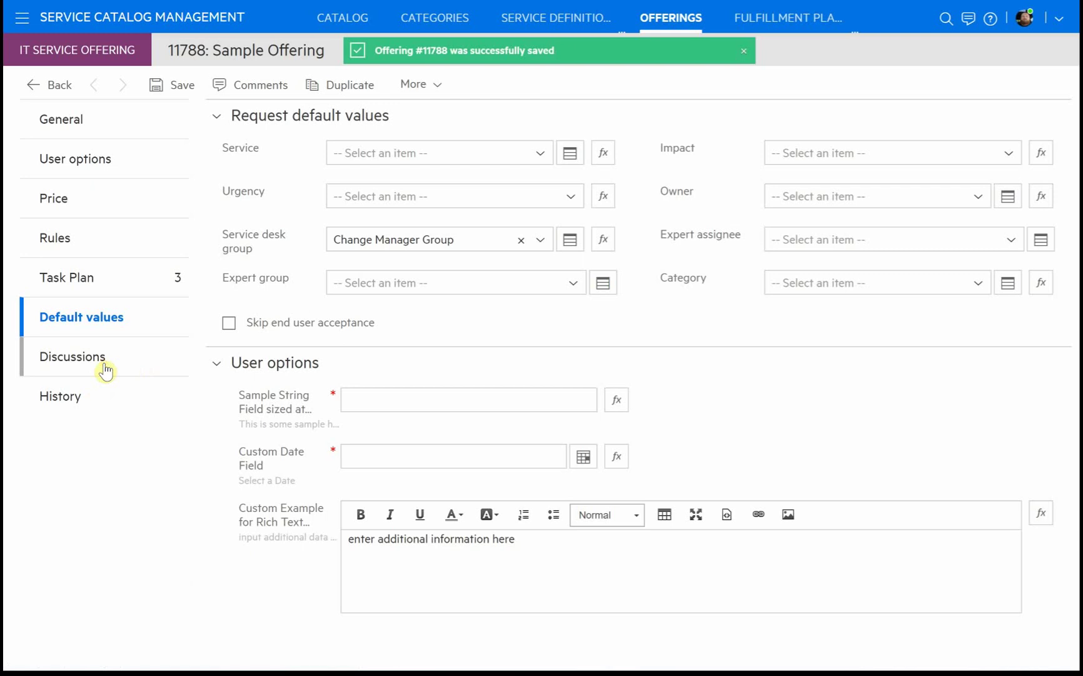
Review the offering's discussions and change history, then return to its general details.
left_click(105, 372)
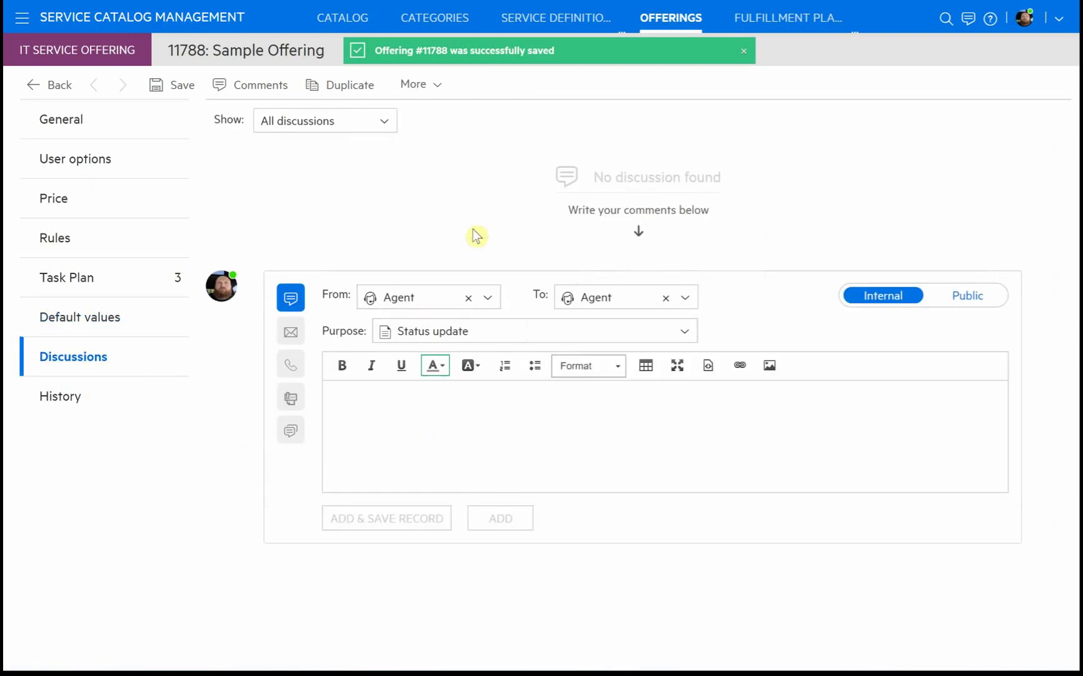
left_click(54, 400)
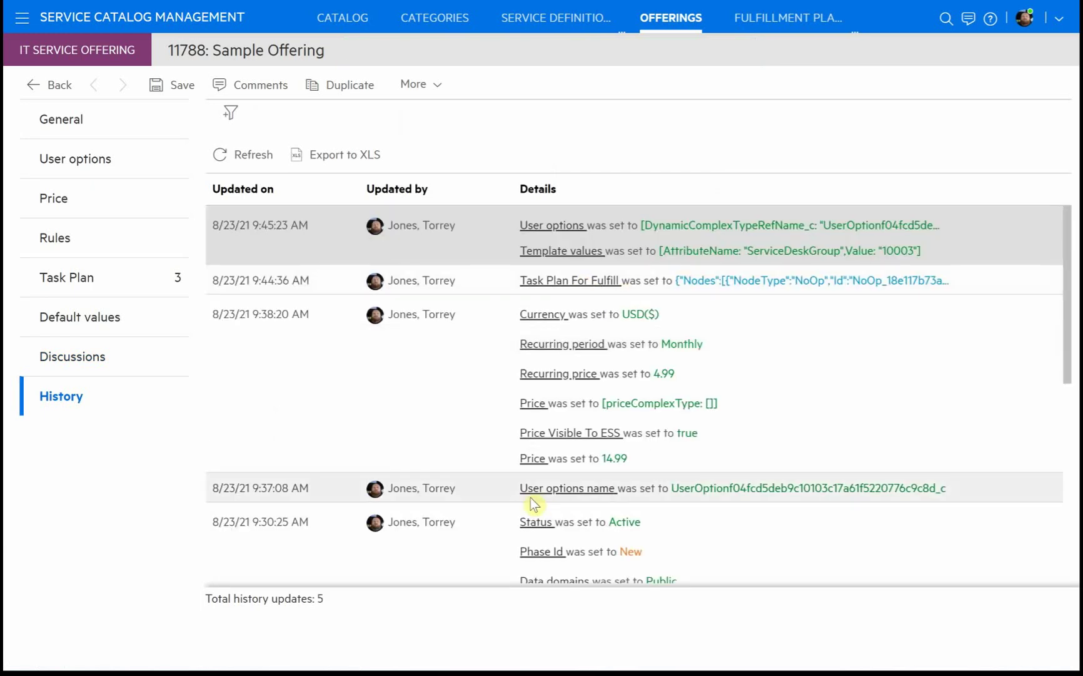
left_click(67, 119)
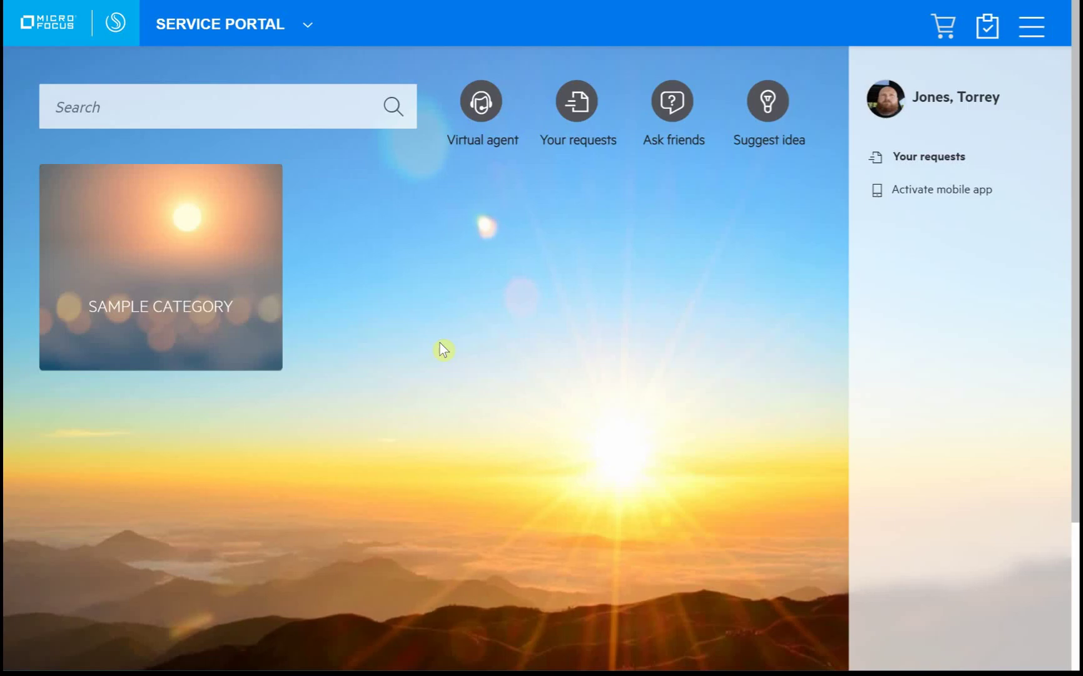
Switch to the Service Portal, check Sample Offering's price and service under Sample Category, and open its request form.
left_click(149, 239)
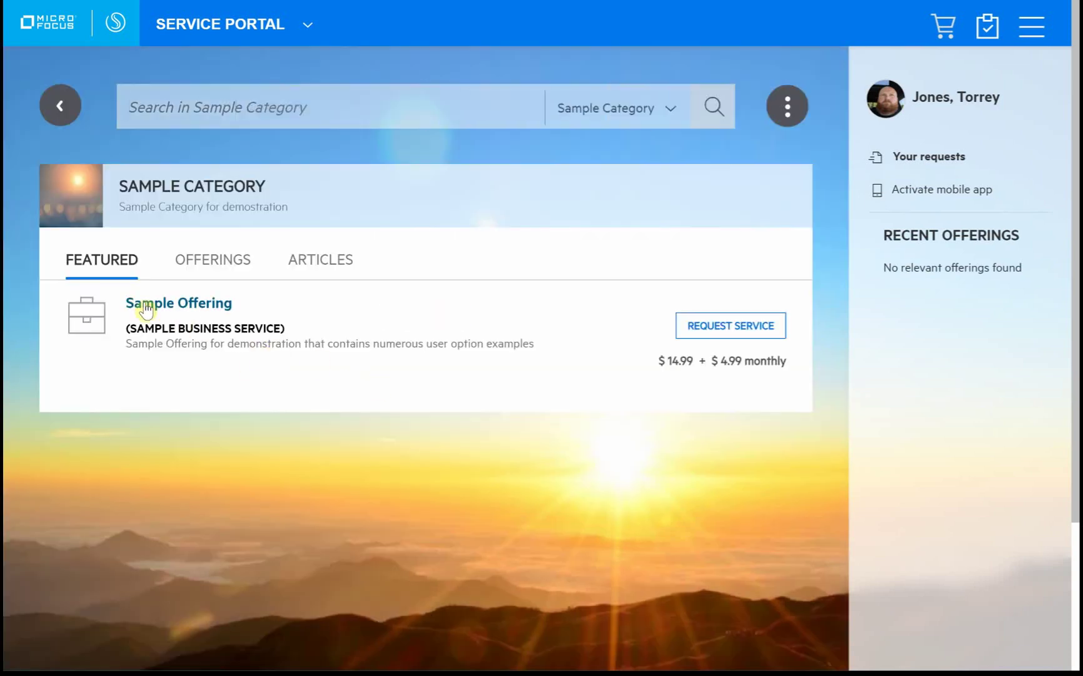
left_click(665, 362)
left_click_drag(768, 365, 767, 364)
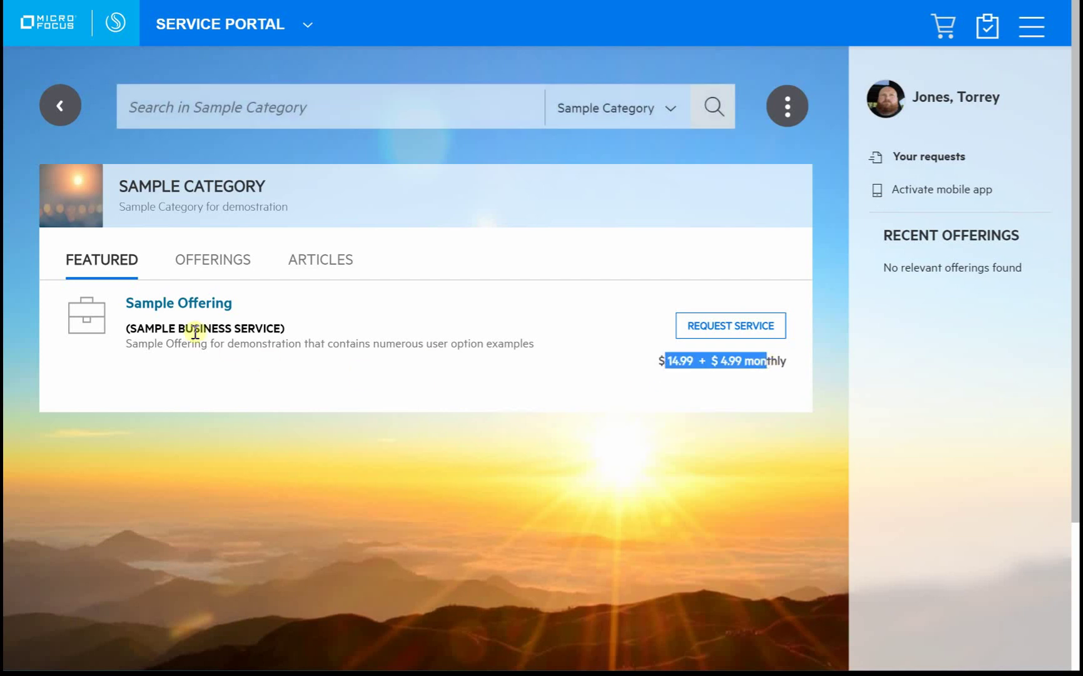
left_click_drag(180, 328, 273, 326)
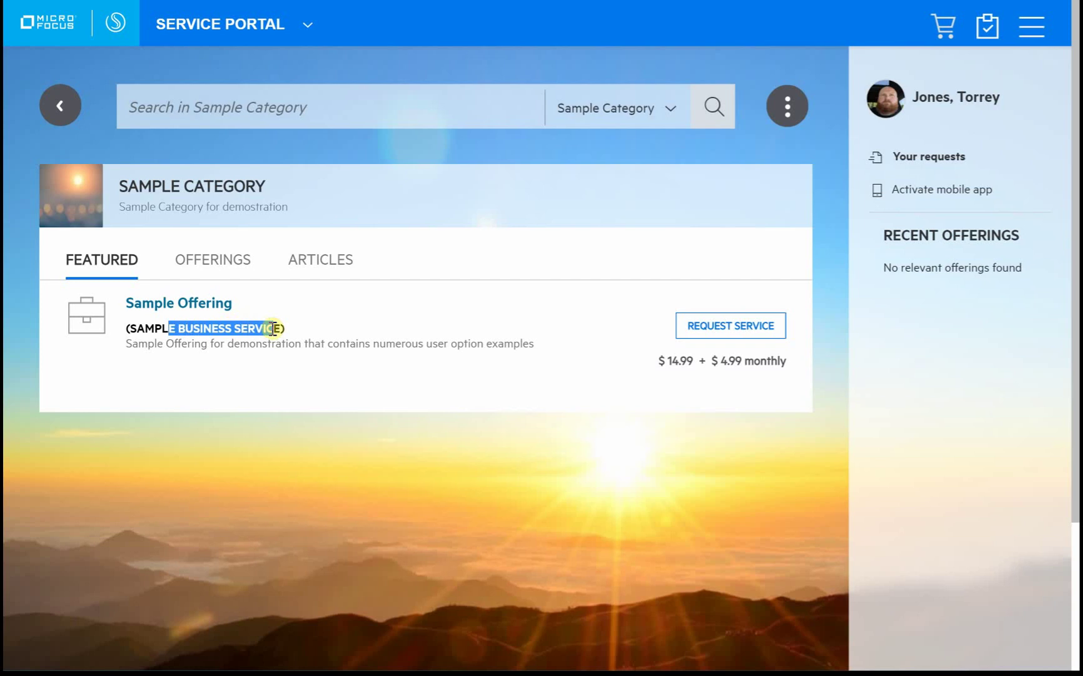
double_click(273, 328)
left_click(288, 328)
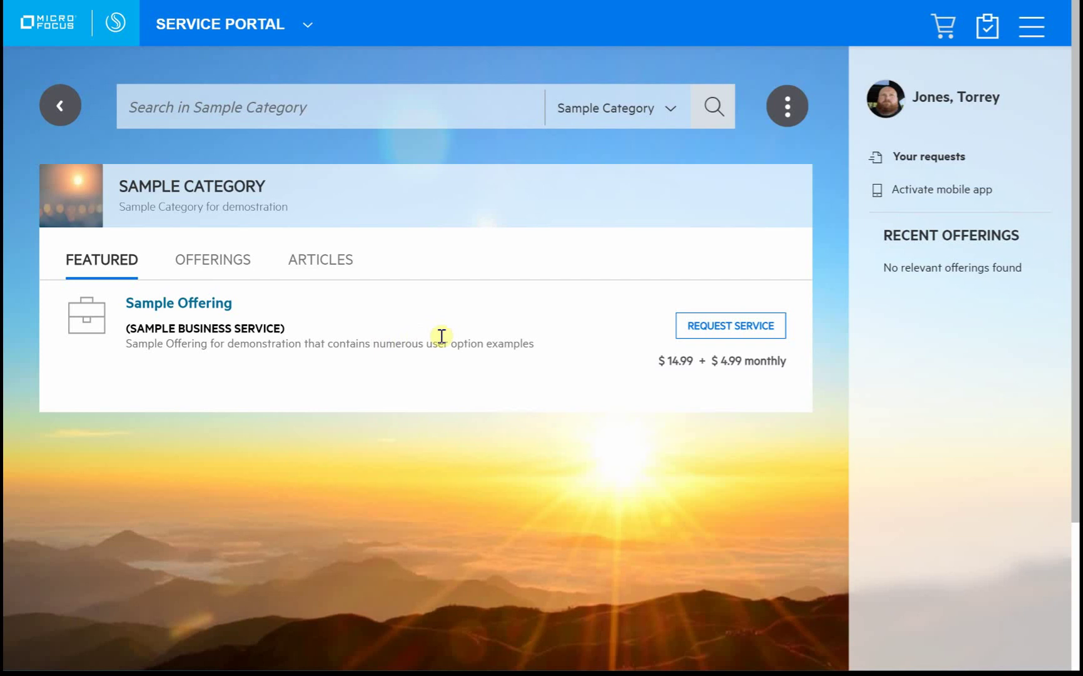
left_click(695, 327)
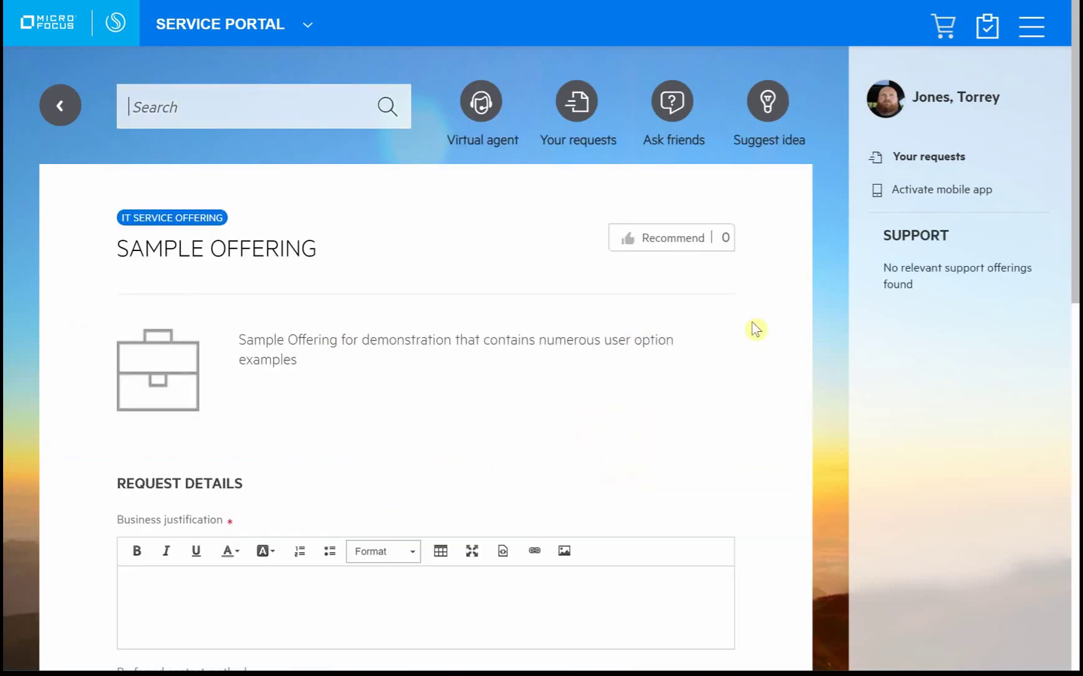
Enter "sample request to test the offering" as the request's business justification.
scroll(358, 284, "down", 2)
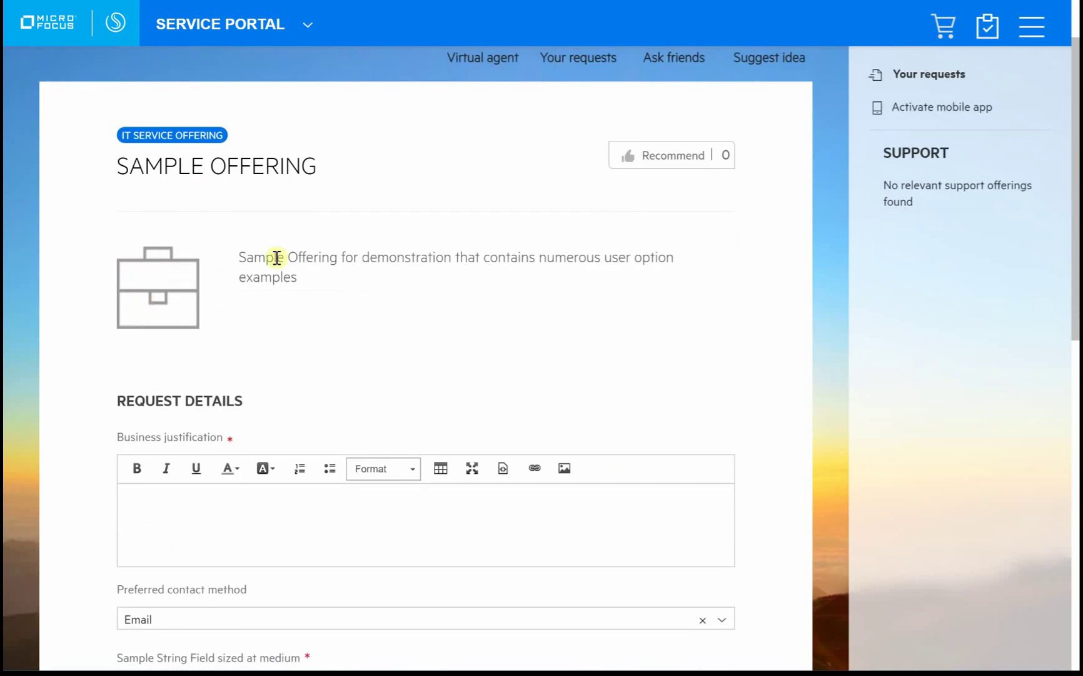
left_click(296, 254)
left_click_drag(374, 261, 416, 285)
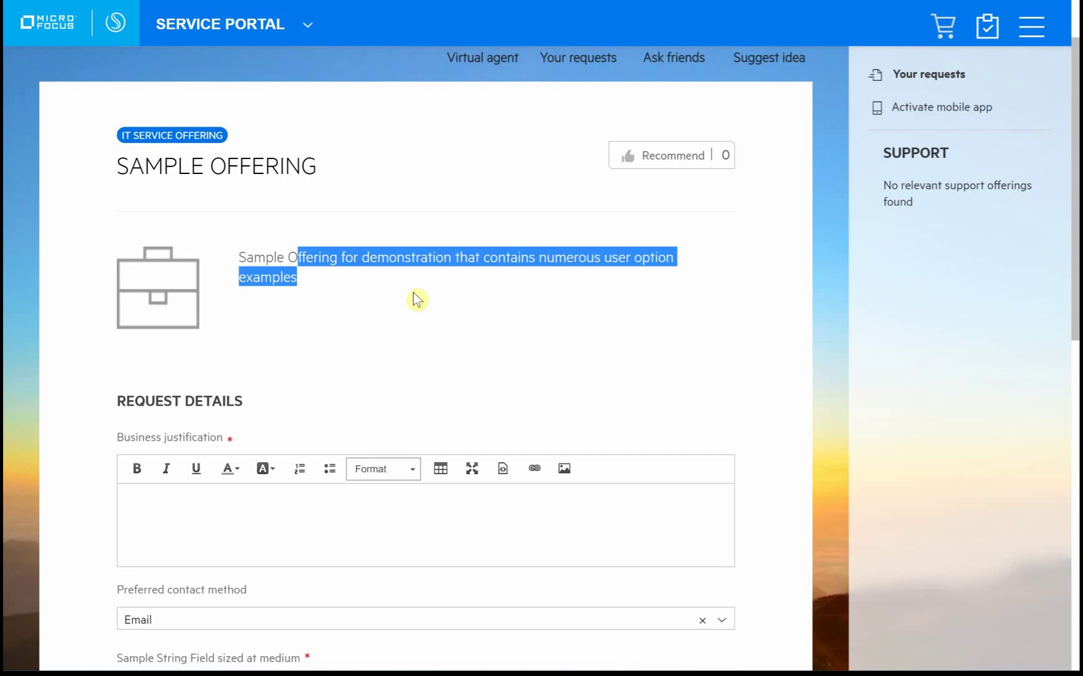
left_click(336, 511)
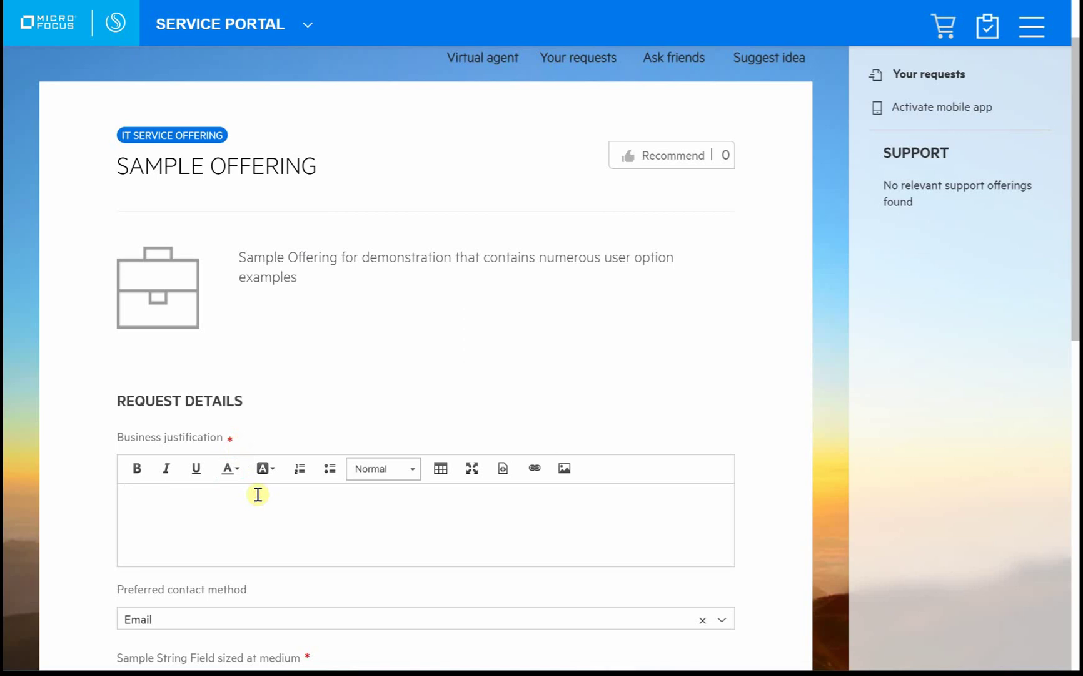
type("sample request to test the offering")
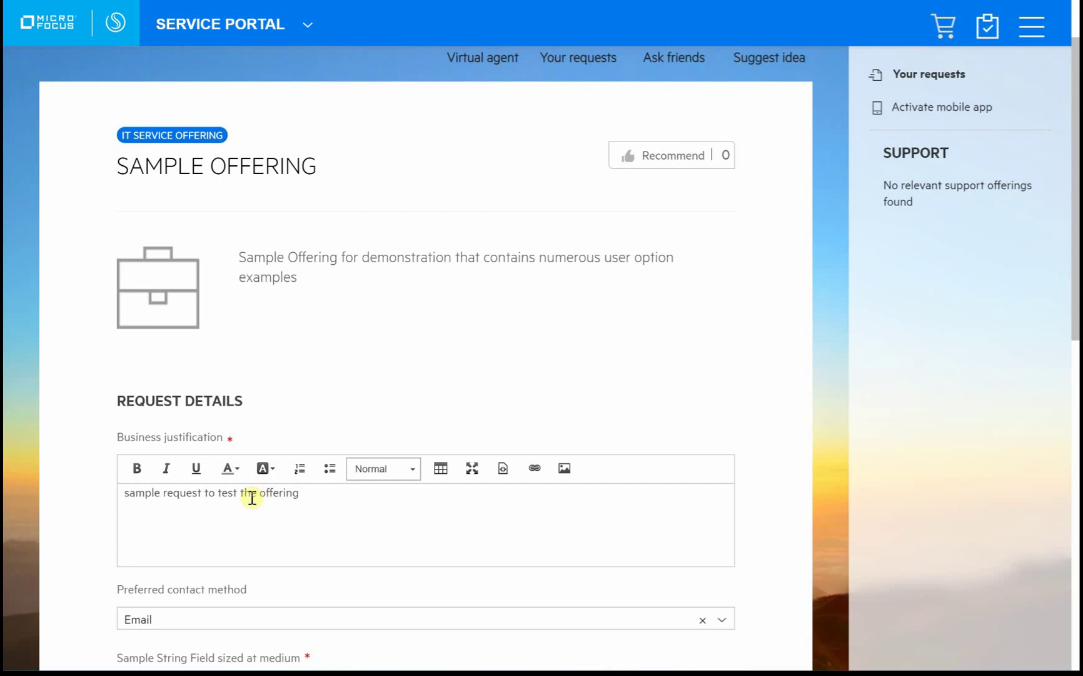
Look over the request fields and choose Email as the preferred contact method.
scroll(87, 573, "down", 1)
scroll(774, 598, "down", 6)
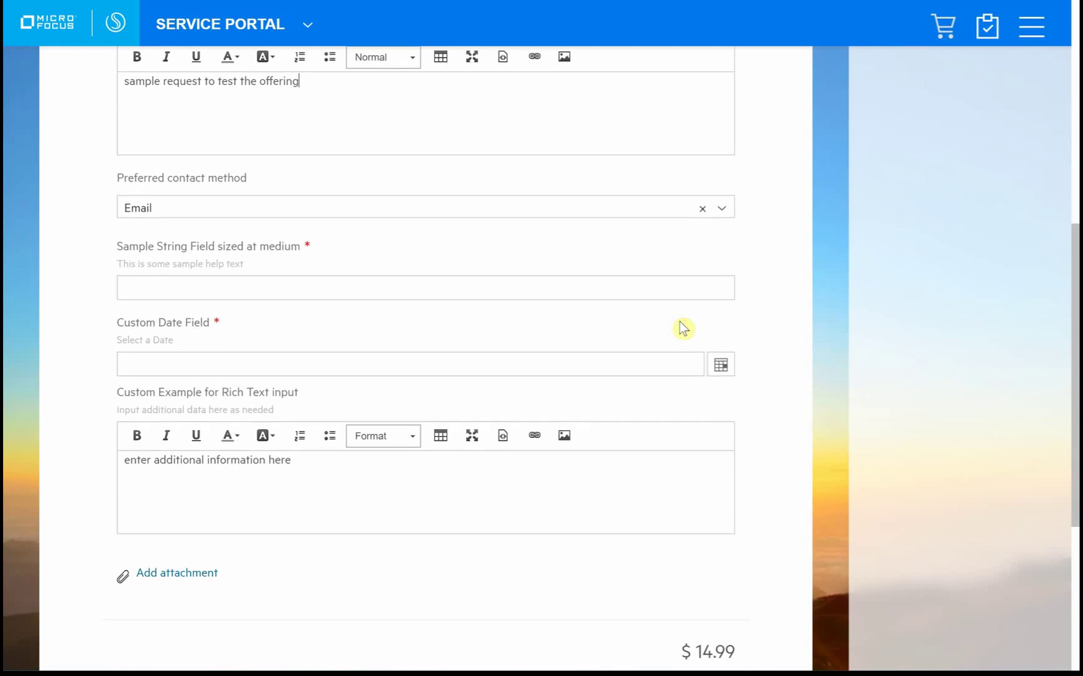
scroll(684, 328, "up", 1)
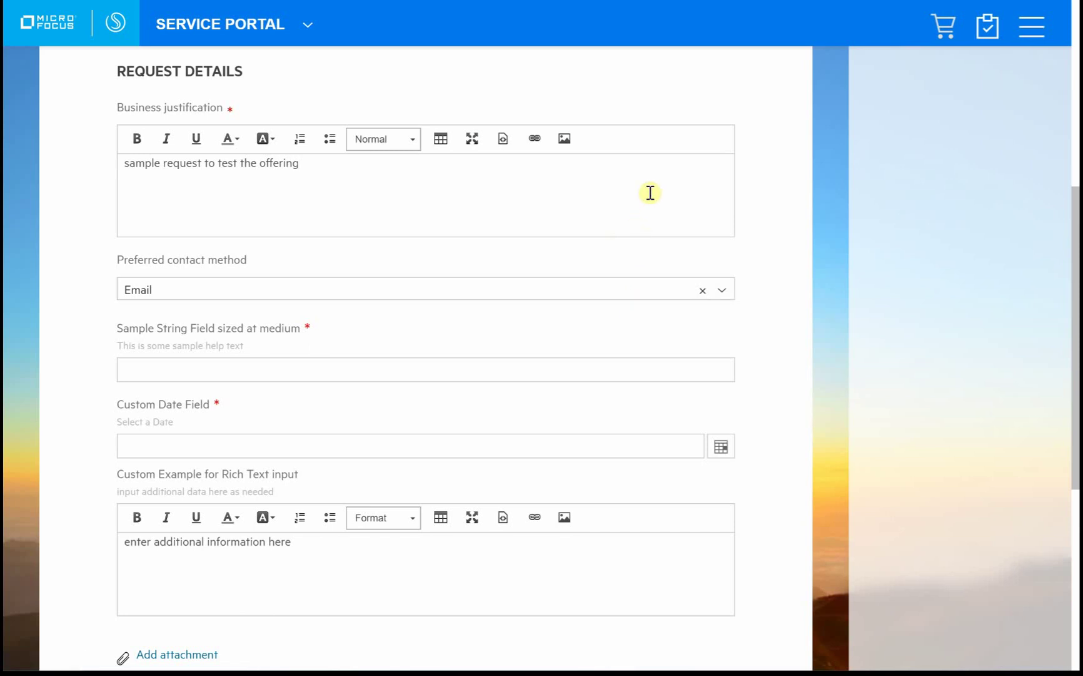
left_click(383, 185)
left_click(724, 292)
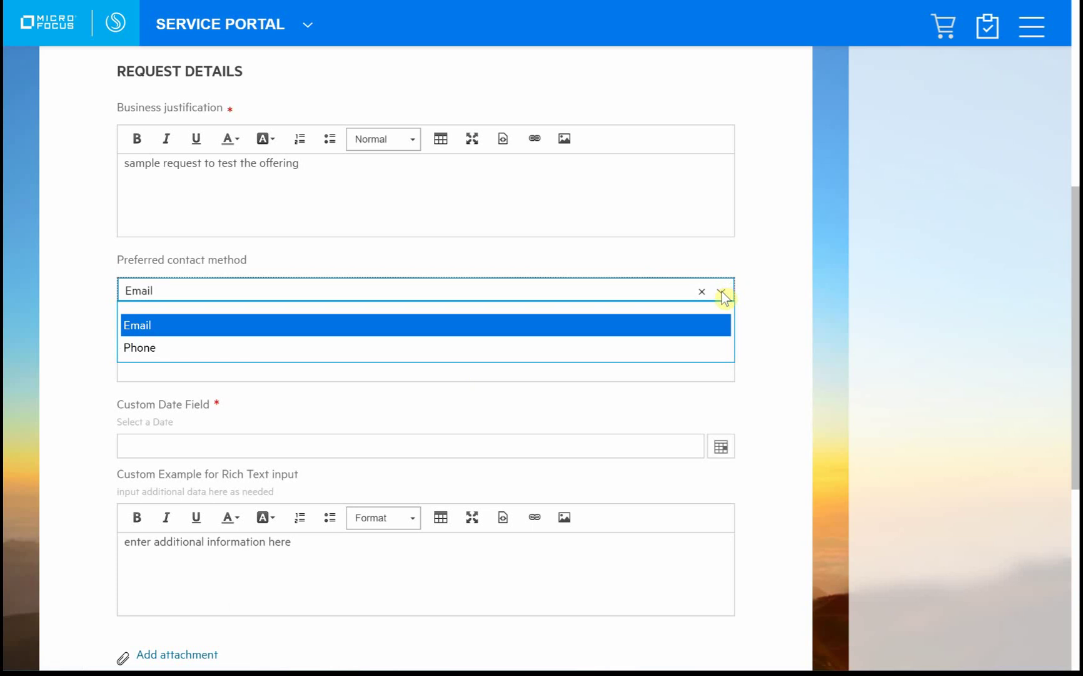
left_click(725, 333)
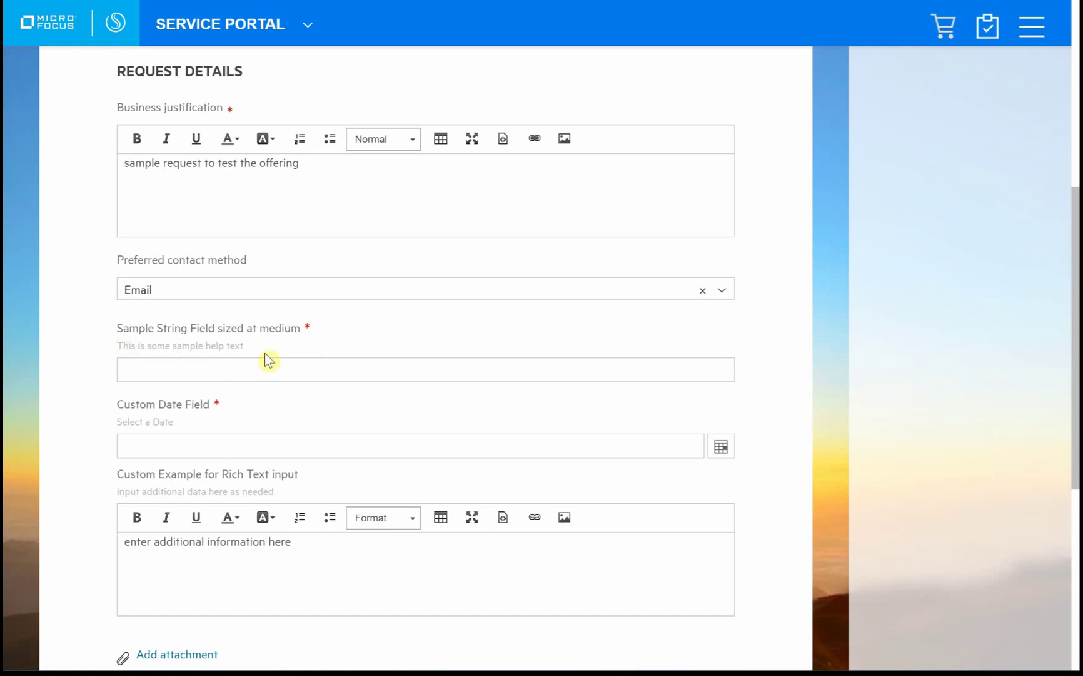
Fill in the sample string field with "entering a request" and set the custom date field to 08/26/2021.
left_click(286, 361)
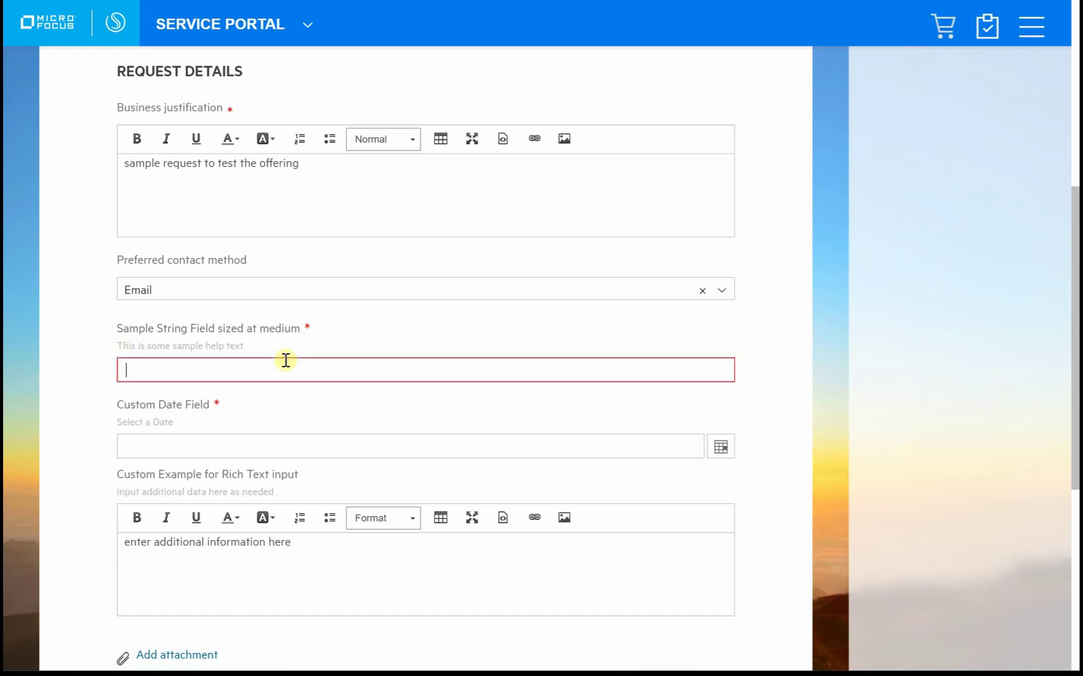
type("entering a request")
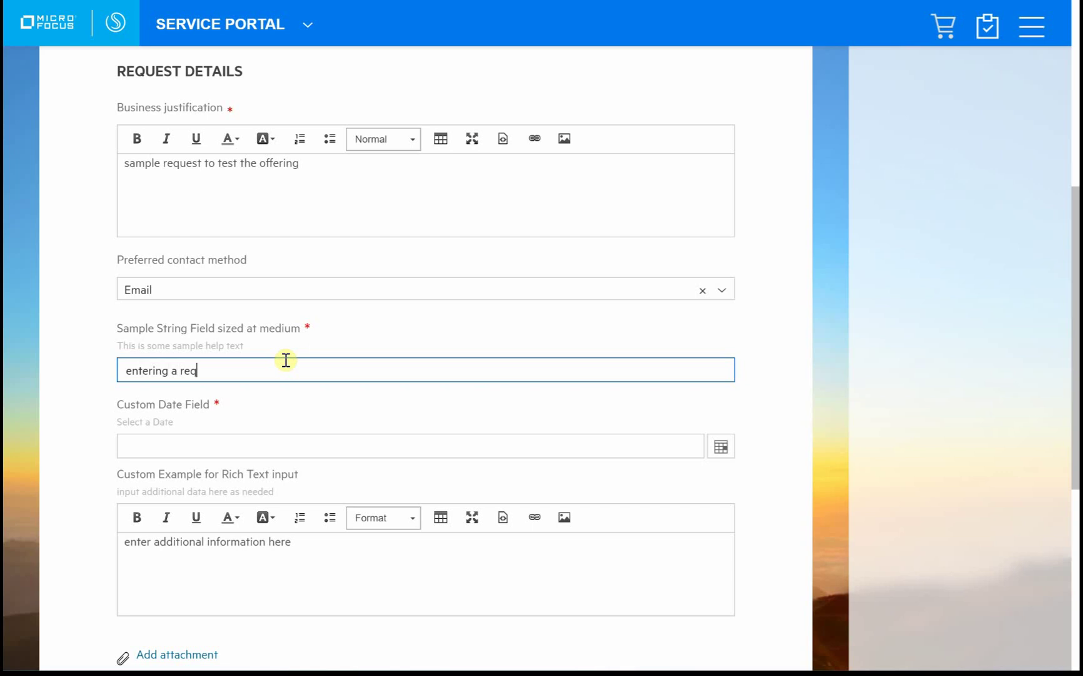
left_click(217, 435)
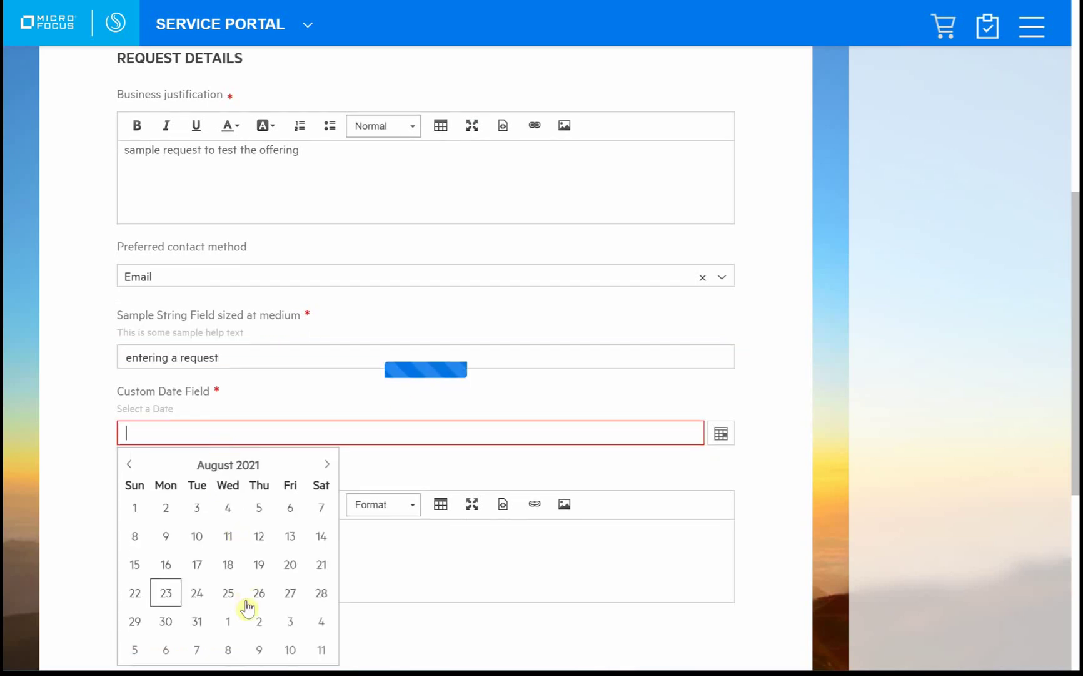
left_click(259, 593)
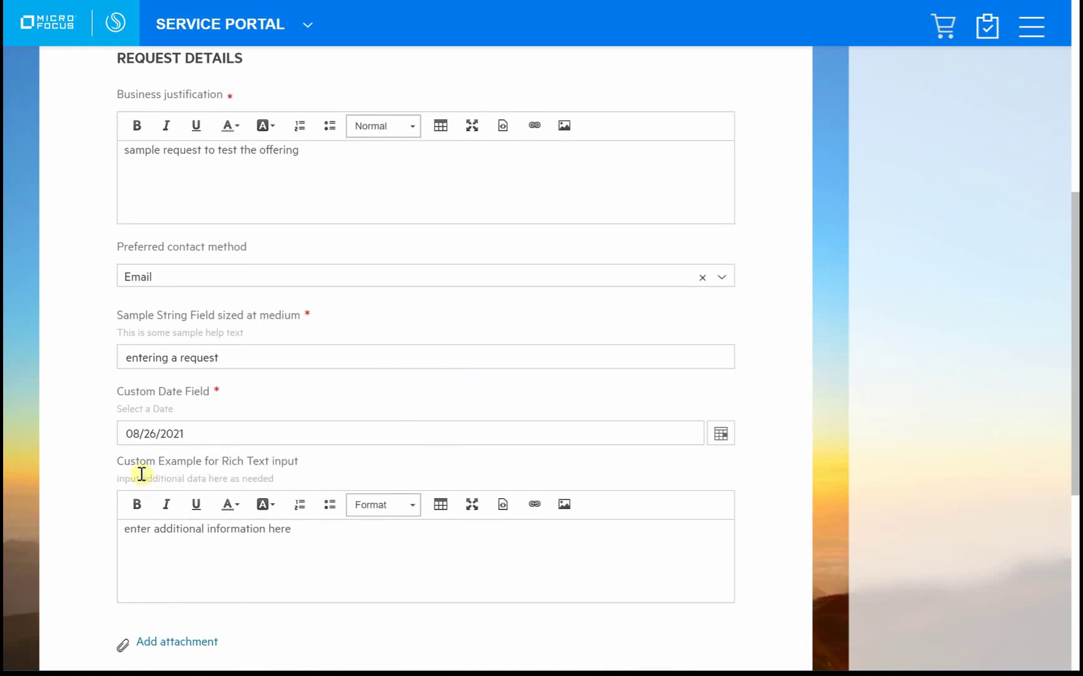
Replace the custom rich text input's default text with a bulleted list of the words bulleted, list, of and items.
triple_click(321, 531)
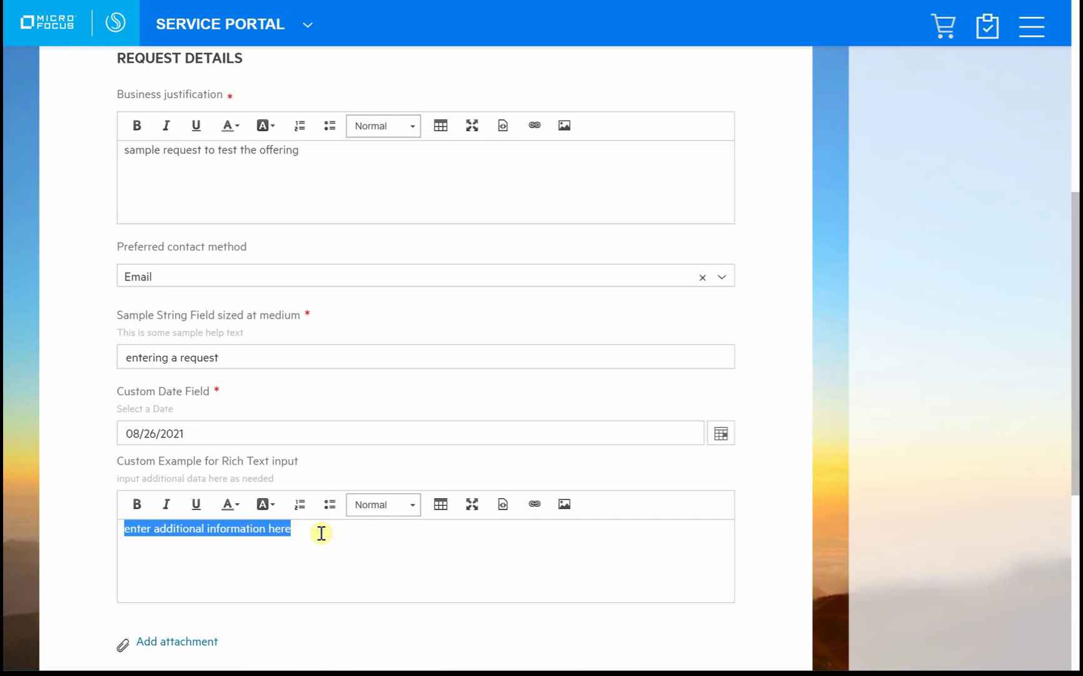
type("bulleted")
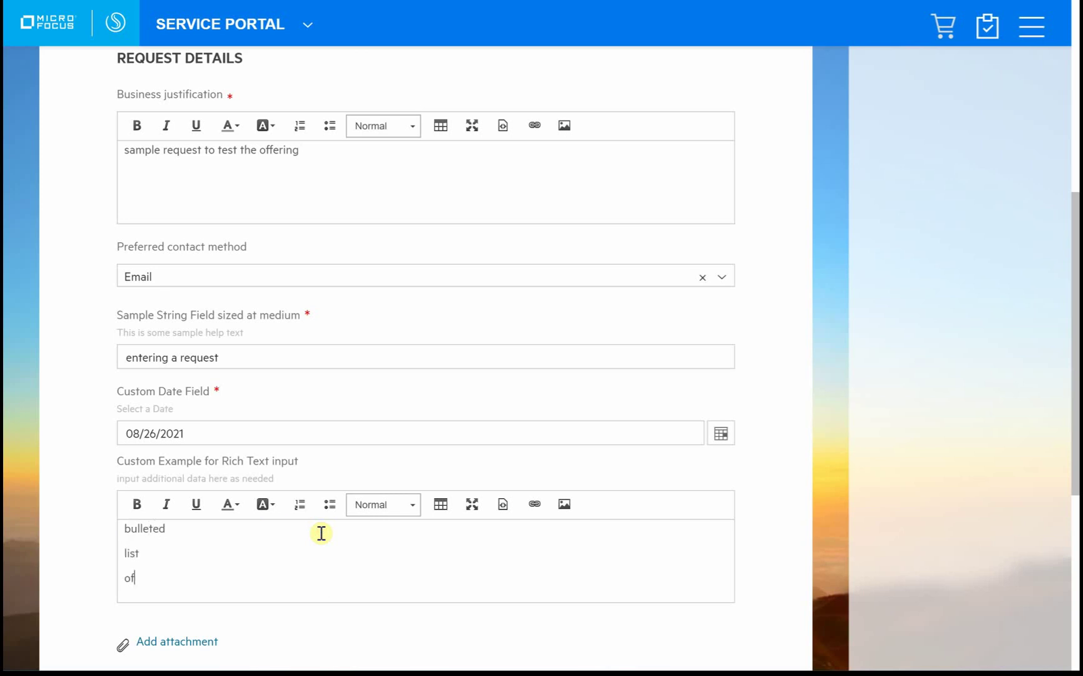
key("Return")
type("i")
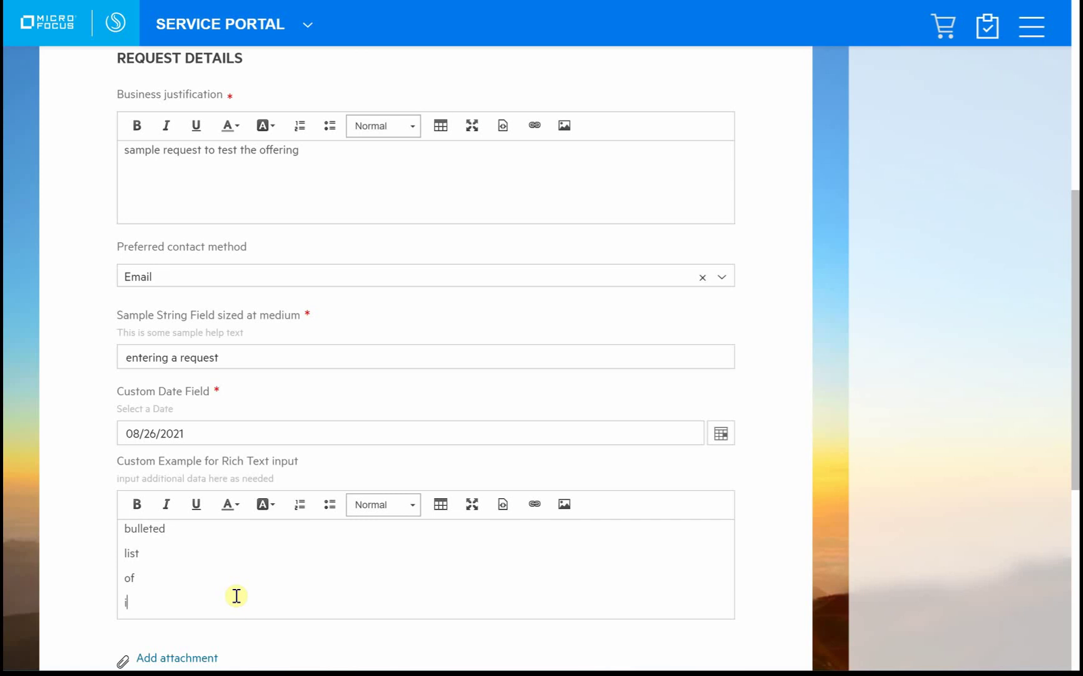
type("tems")
key("shift+Home")
key("shift+Up")
key("shift+Up")
key("shift+Up")
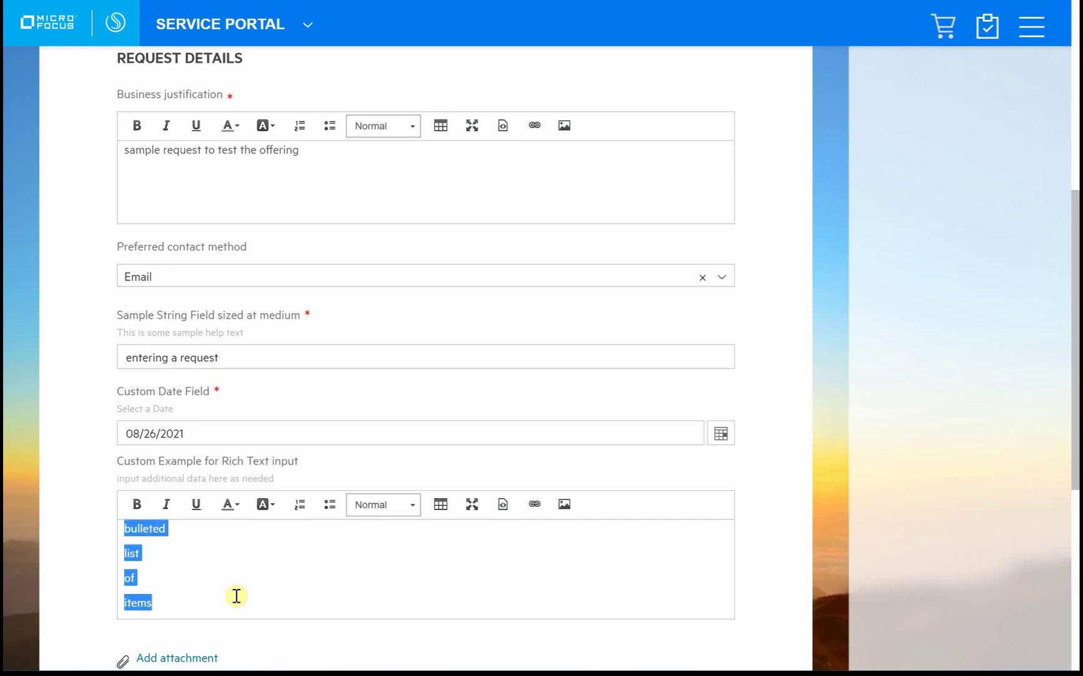
left_click(331, 507)
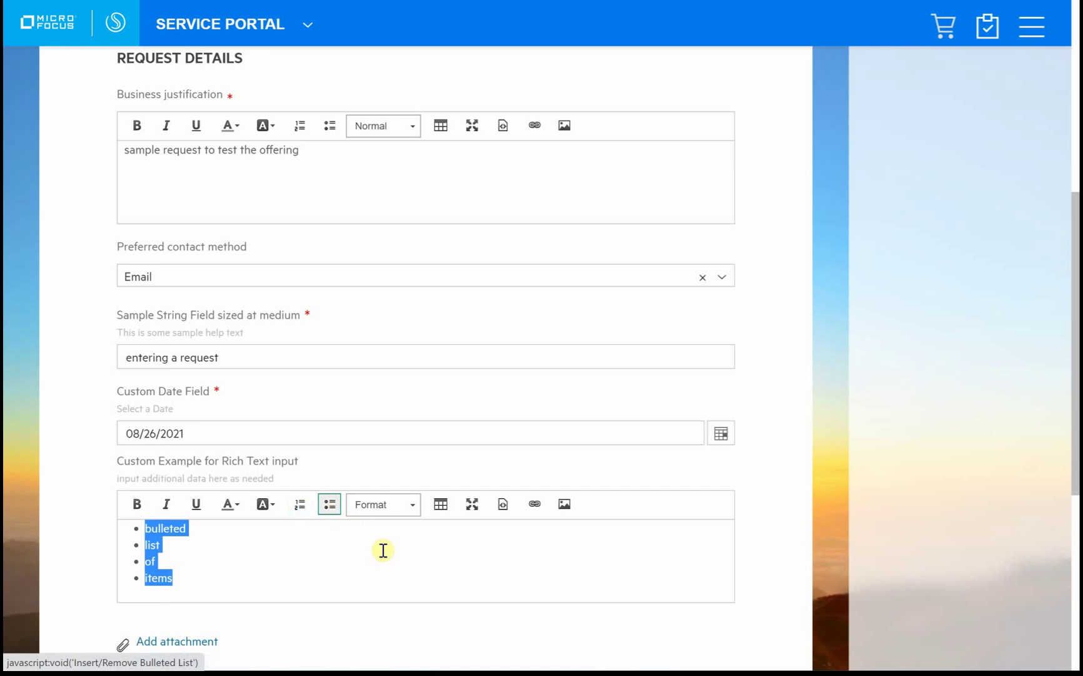
Color the word "list" in the bulleted list bright green.
double_click(152, 545)
left_click(237, 504)
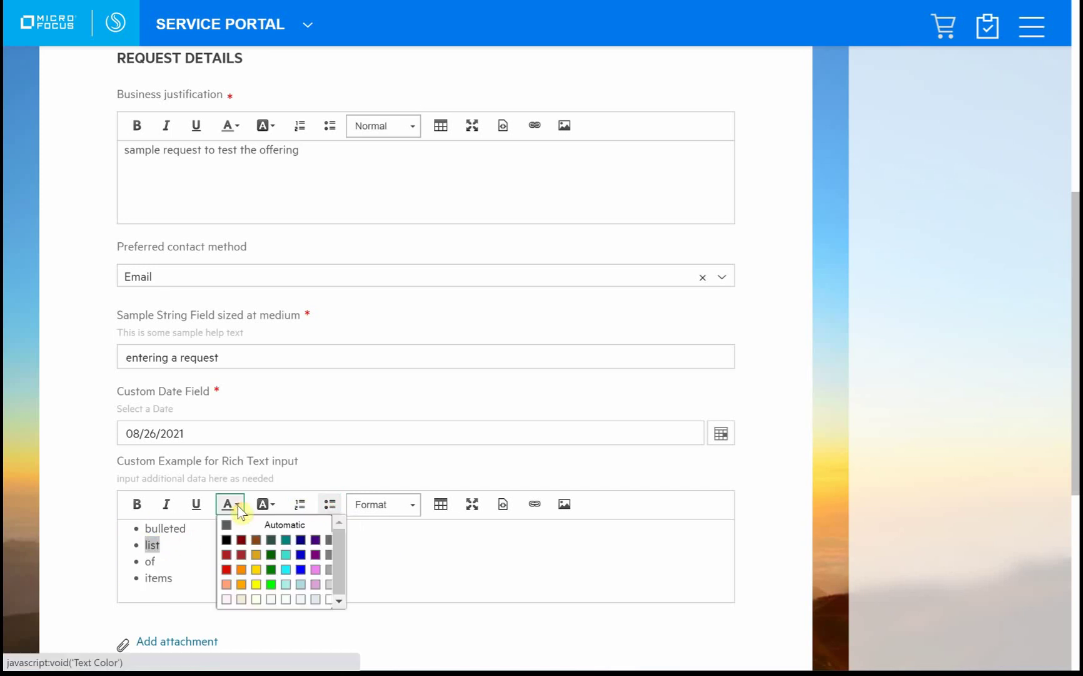
left_click(271, 584)
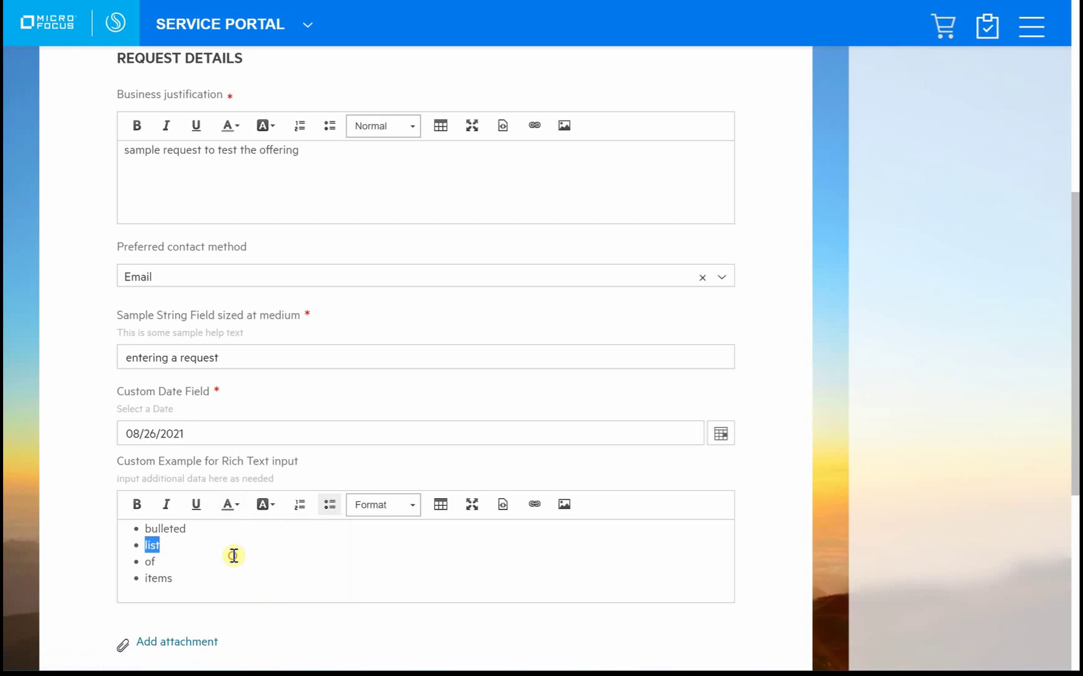
Give the word "items" a light blue background and start a new line below the bulleted list.
double_click(159, 577)
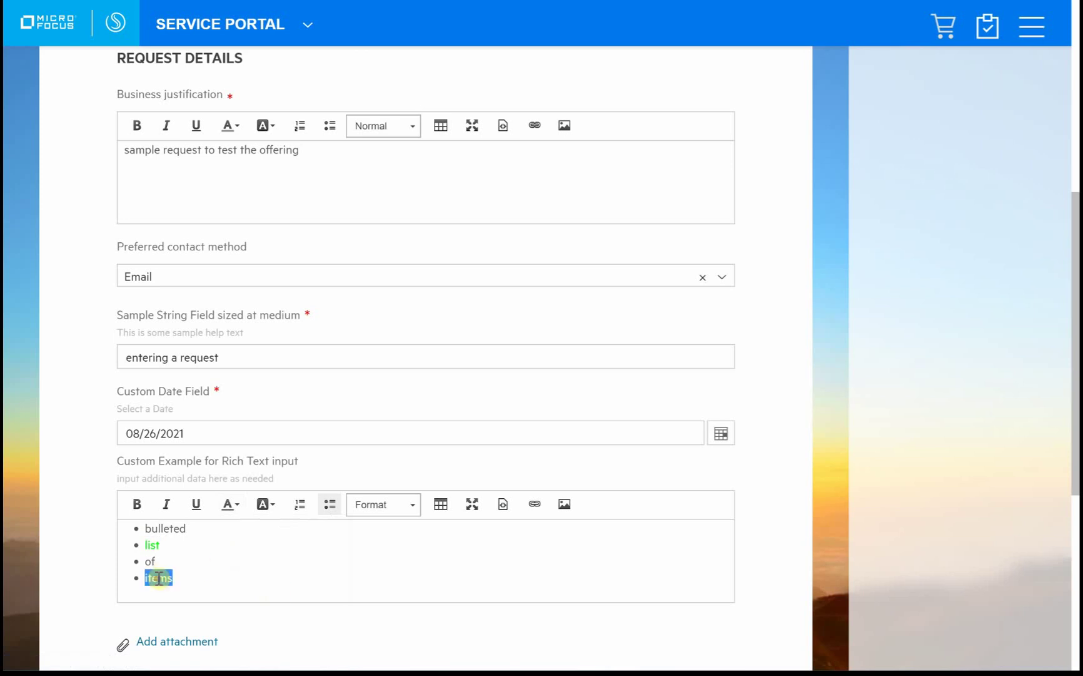
left_click(267, 505)
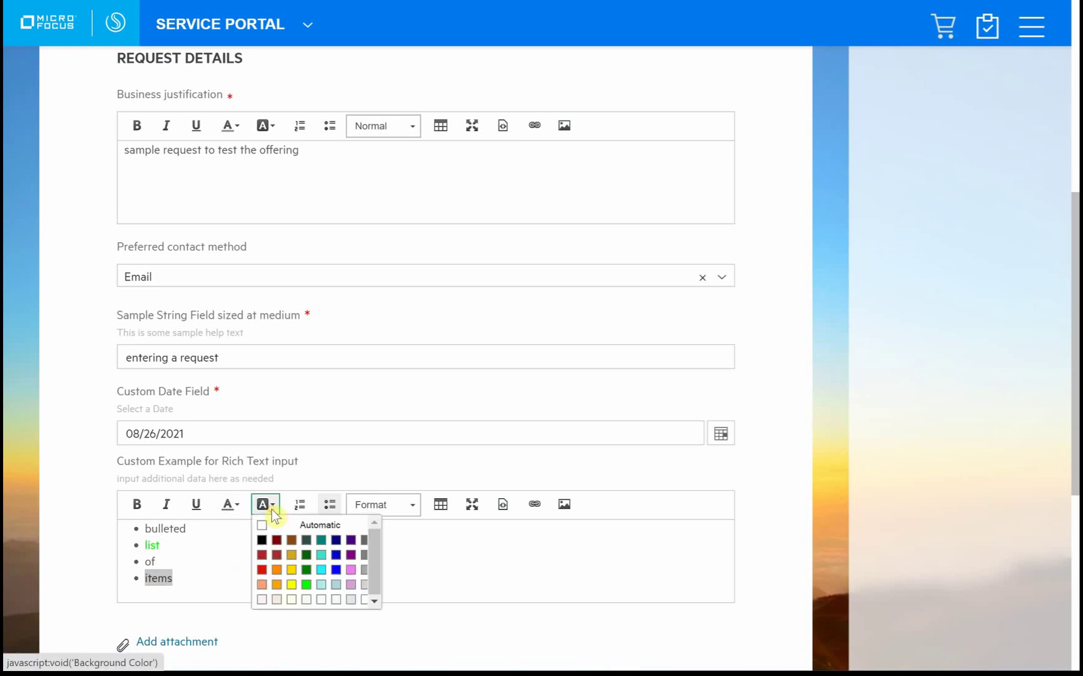
left_click(336, 583)
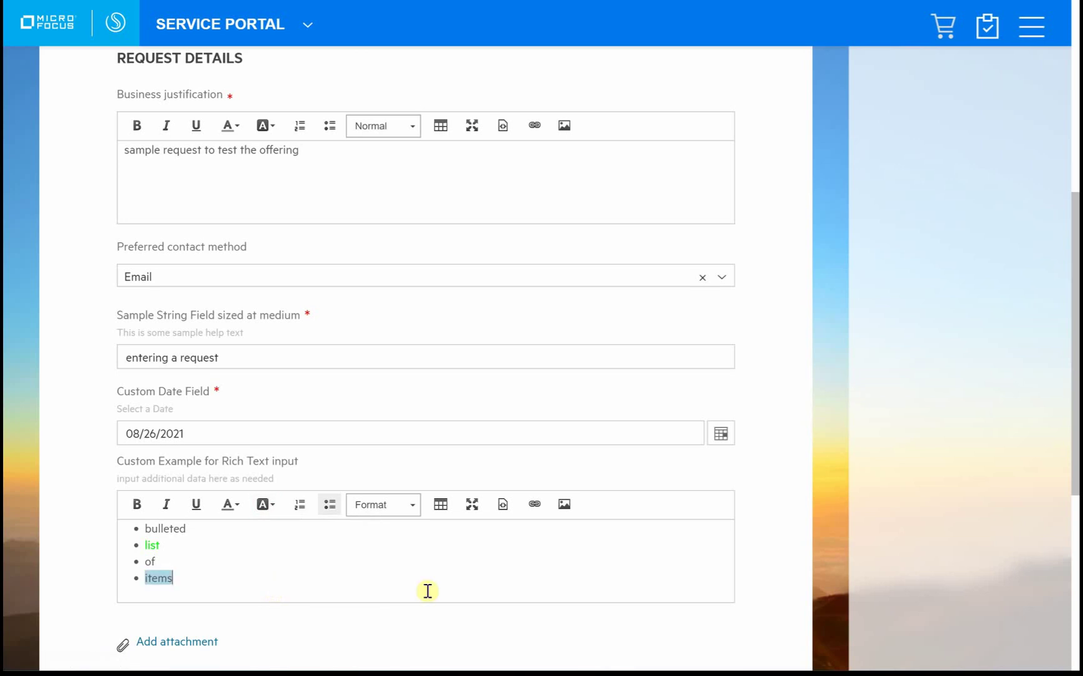
key("Return")
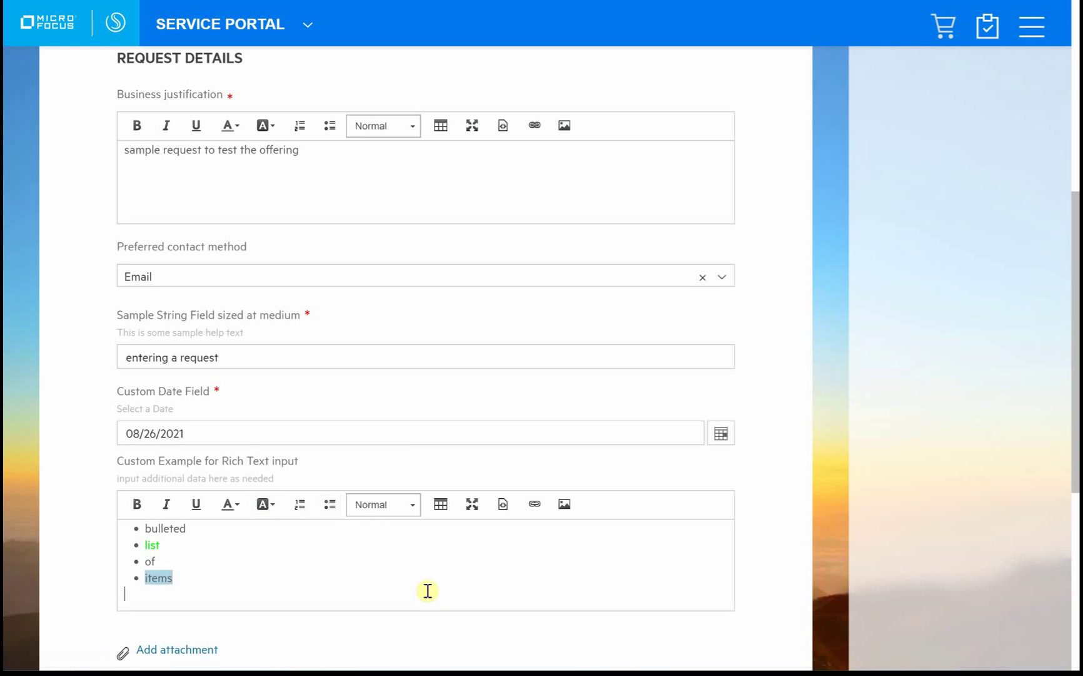
Add another blank line below the bulleted list, check the completed form and its pricing, and submit the Sample Offering request.
key("Return")
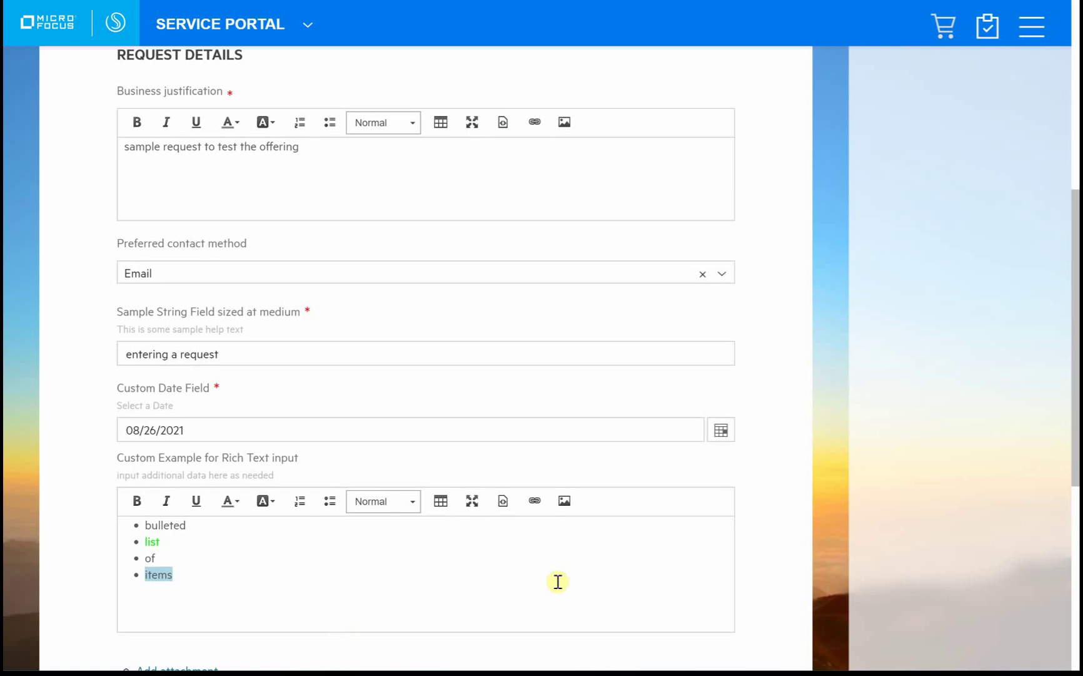
scroll(781, 541, "down", 3)
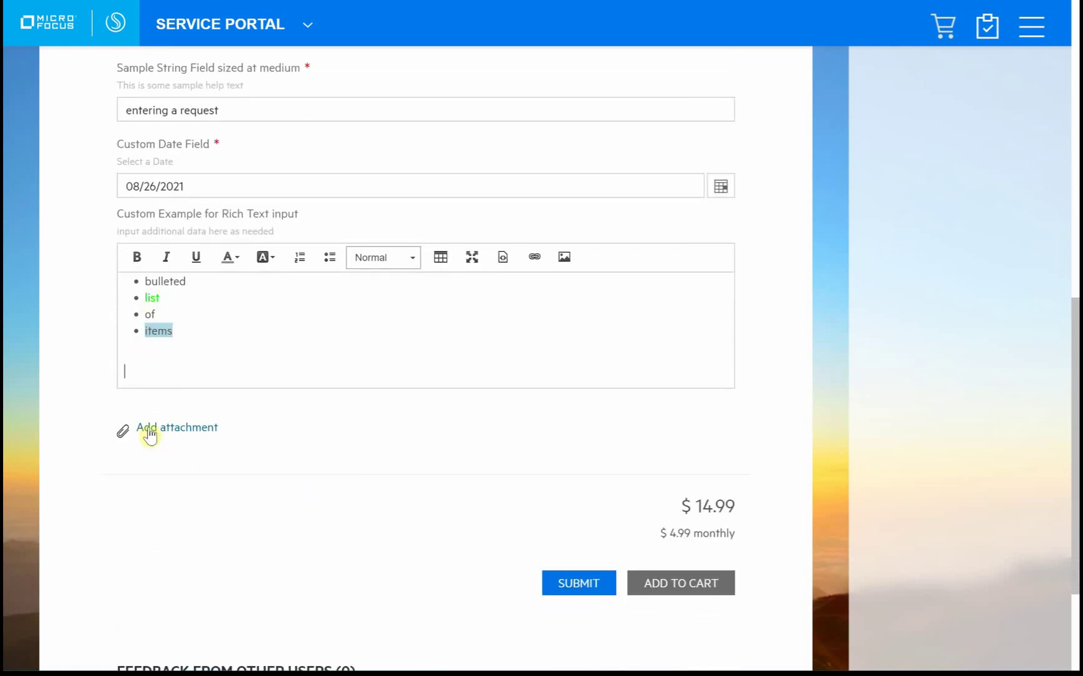
left_click_drag(687, 504, 740, 537)
left_click(742, 538)
scroll(743, 539, "down", 3)
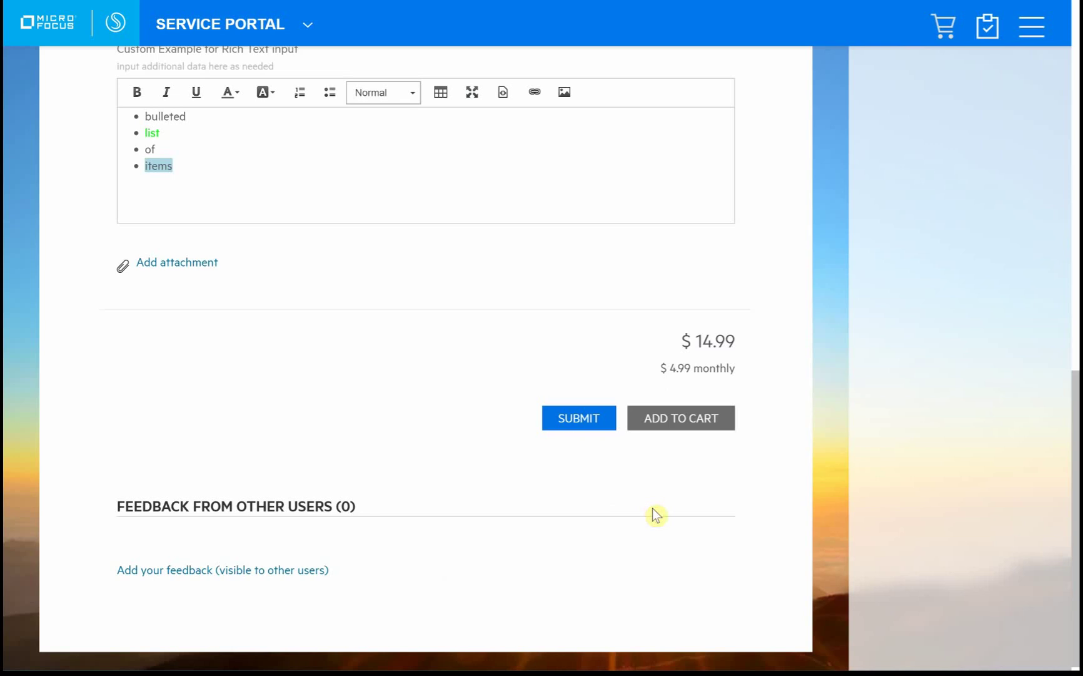
scroll(784, 371, "up", 15)
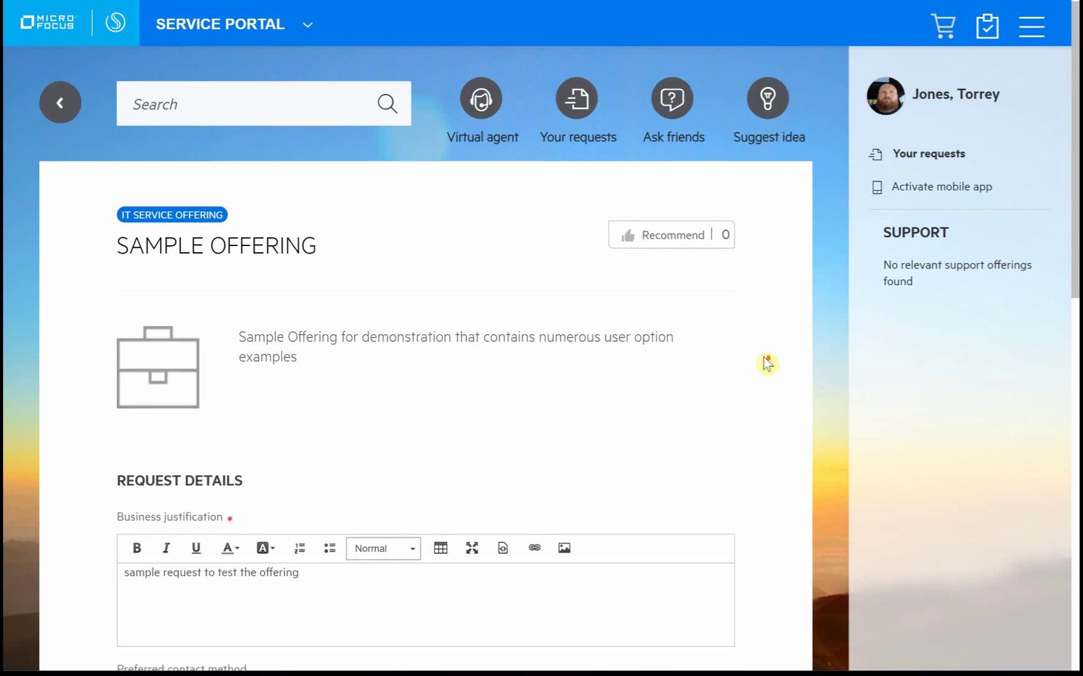
scroll(767, 364, "down", 1)
scroll(767, 364, "down", 5)
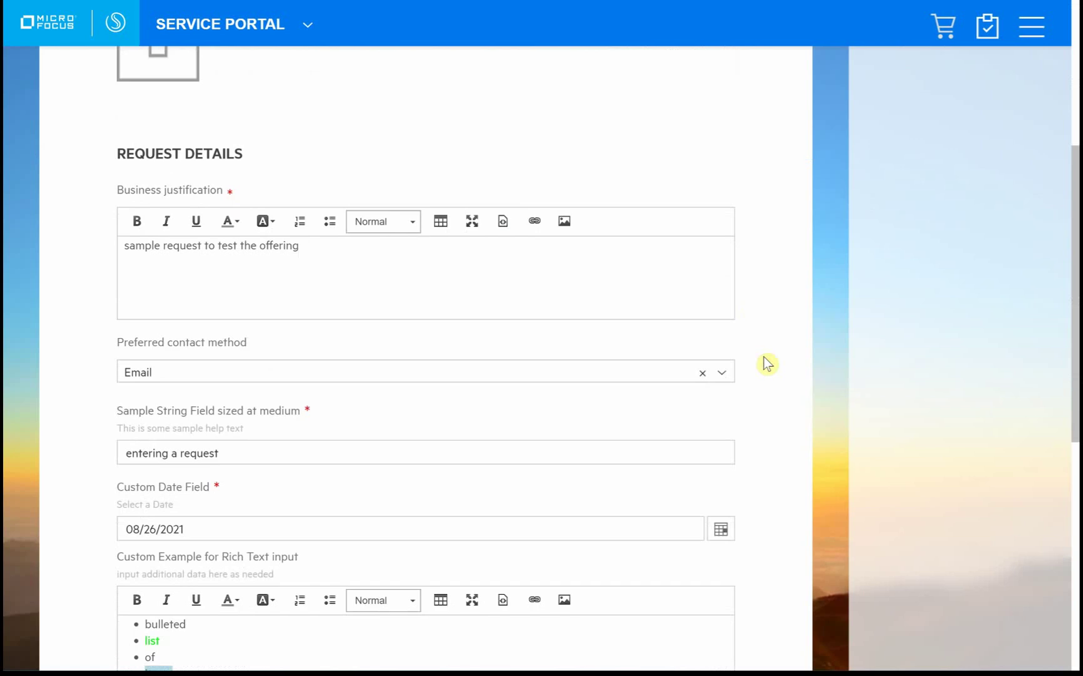
scroll(768, 364, "down", 4)
scroll(767, 364, "down", 4)
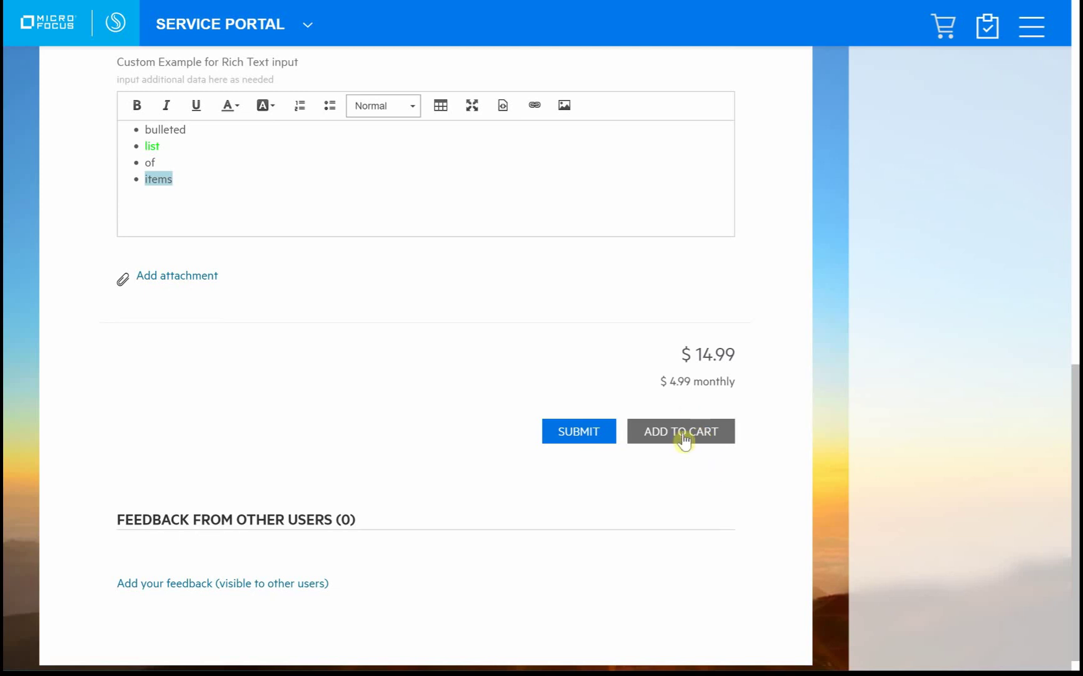
left_click(553, 438)
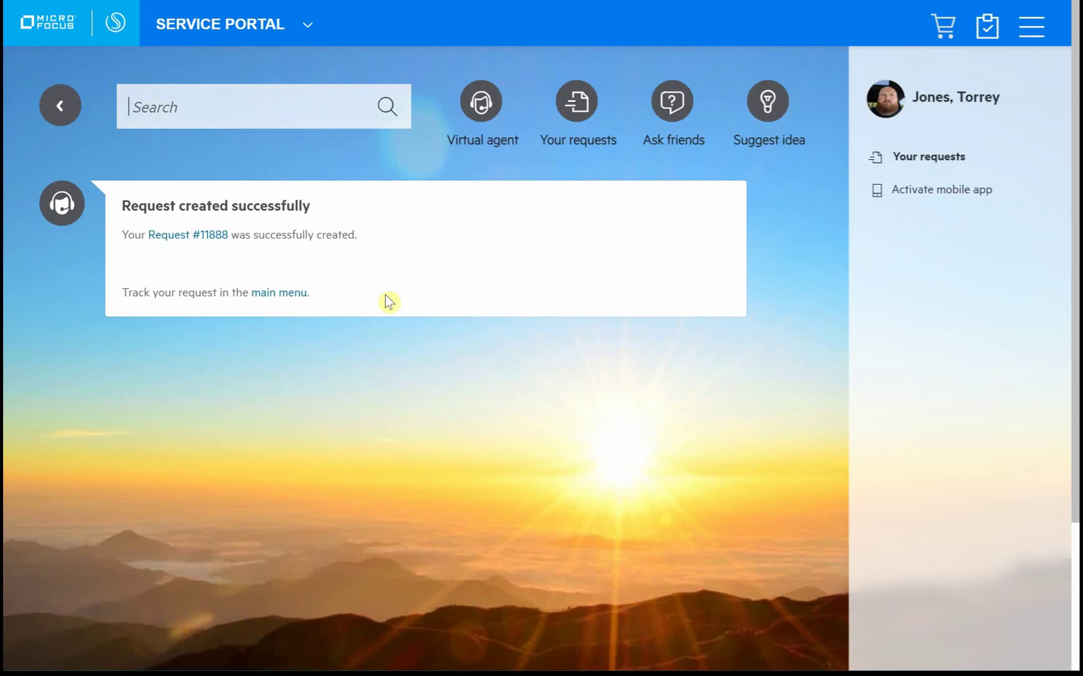
Open the newly created request and examine its full details, including the submitted user option values.
left_click(195, 239)
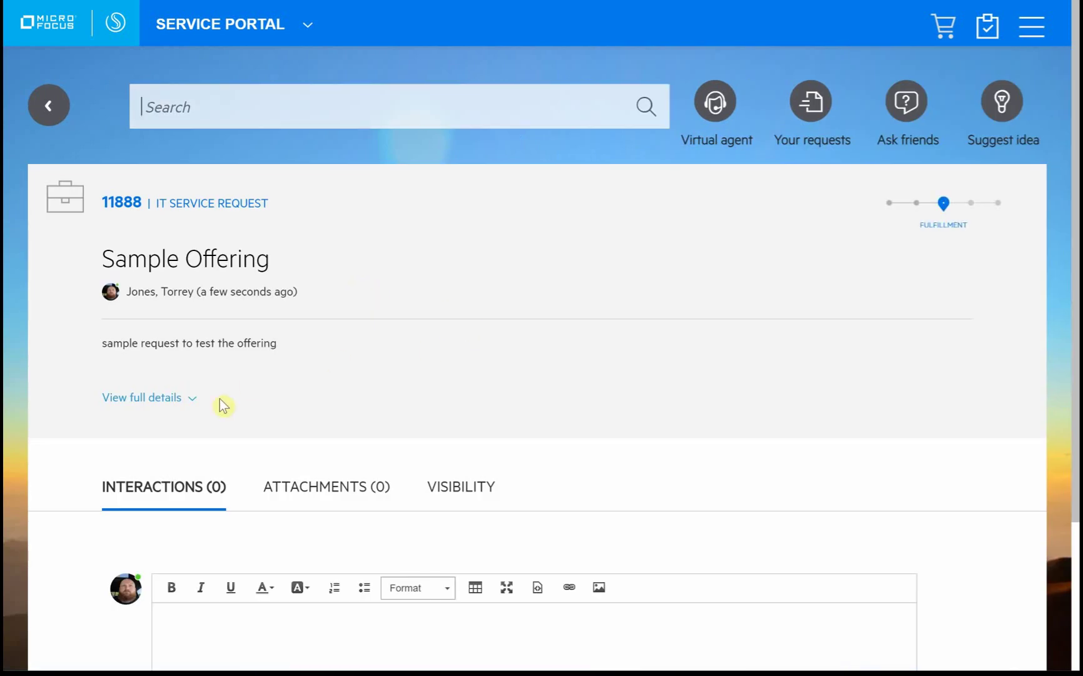
left_click(189, 404)
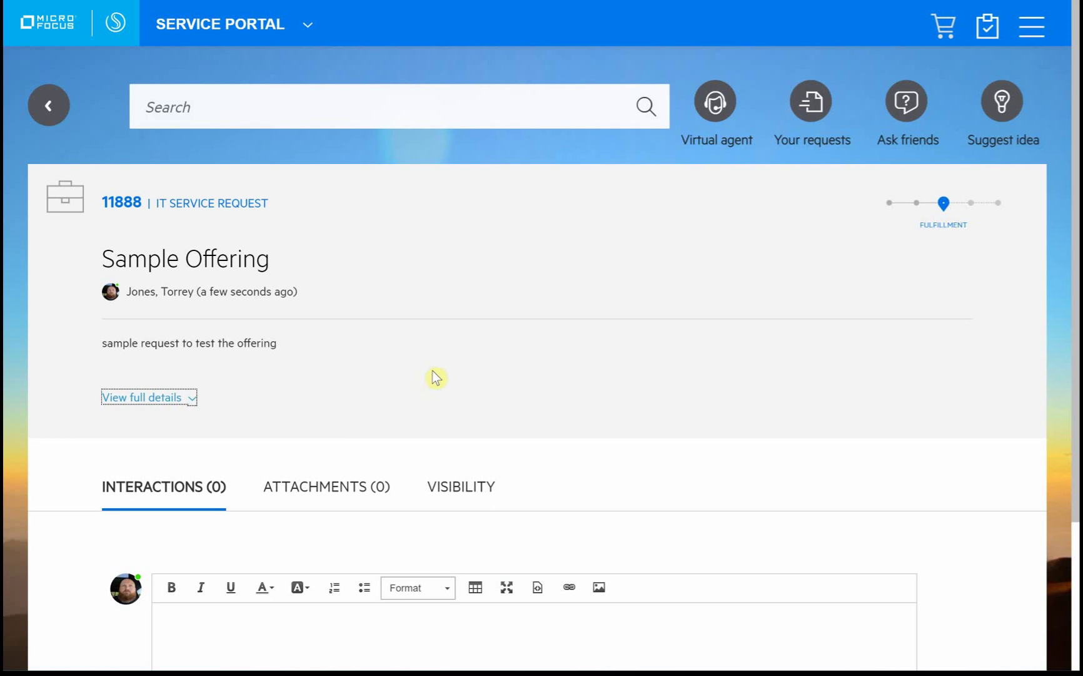
scroll(433, 378, "down", 5)
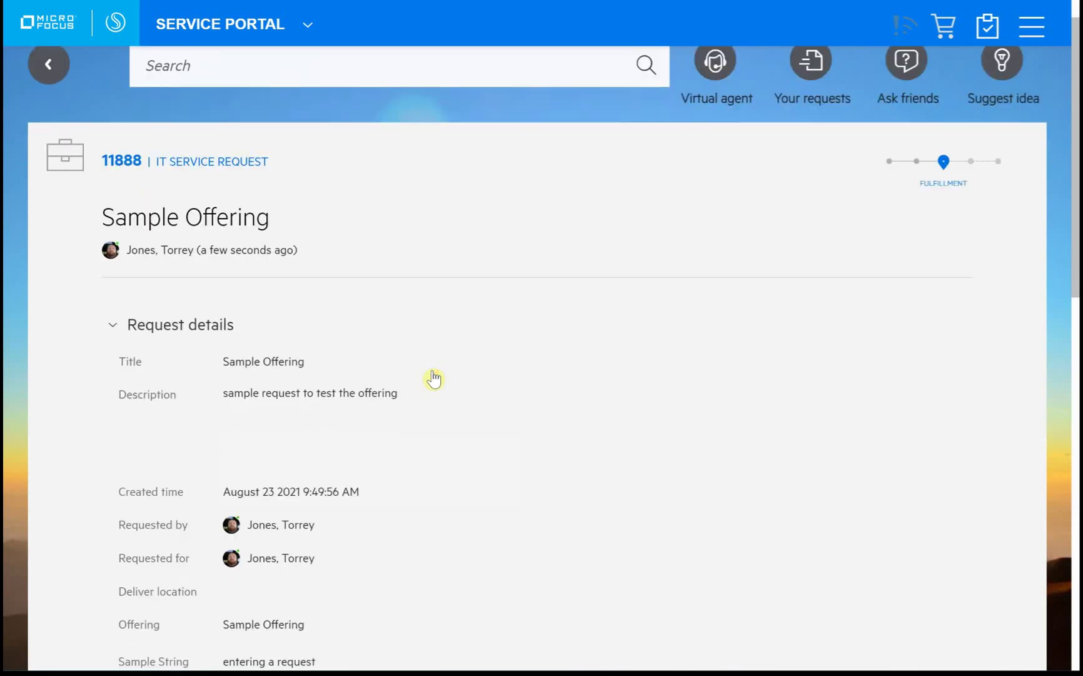
scroll(434, 379, "down", 6)
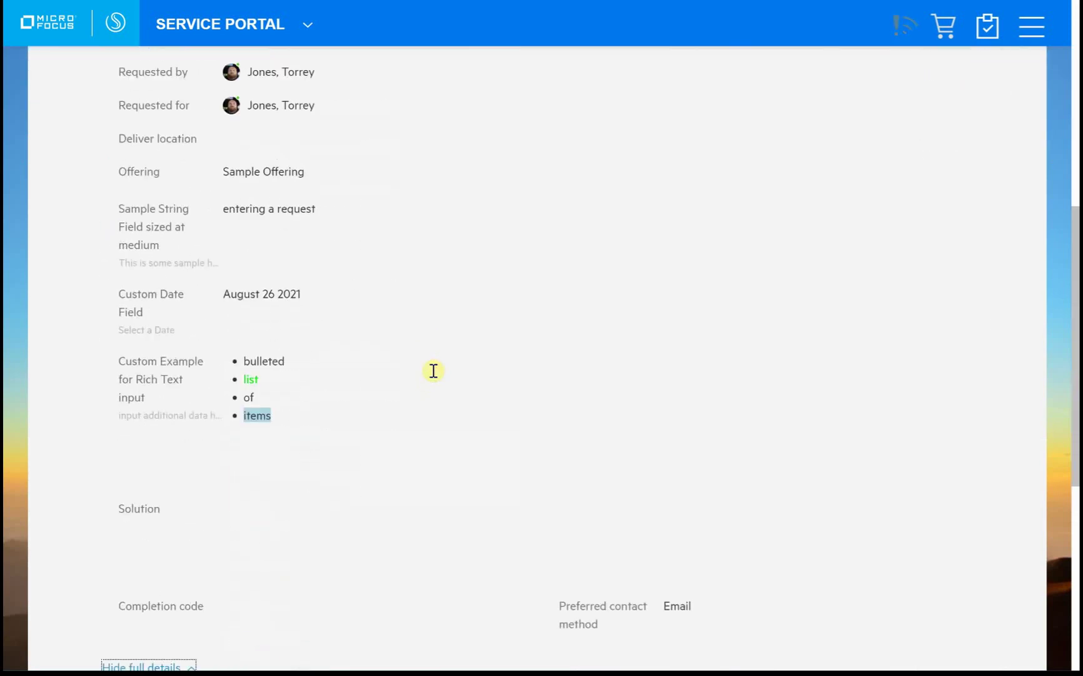
scroll(433, 371, "down", 4)
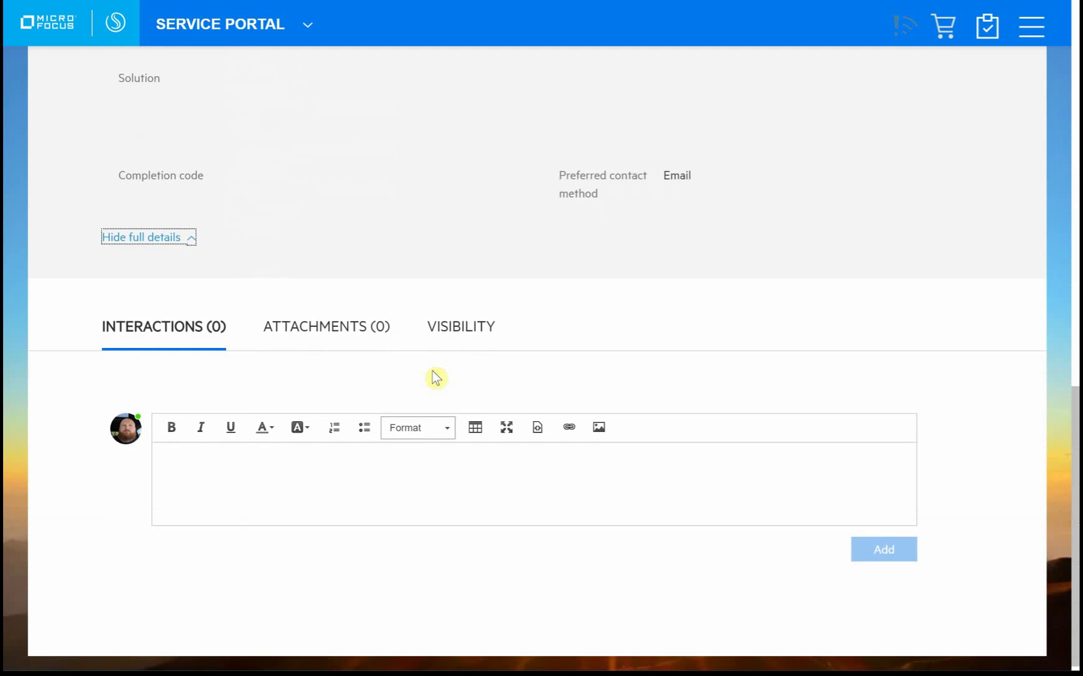
scroll(436, 378, "up", 15)
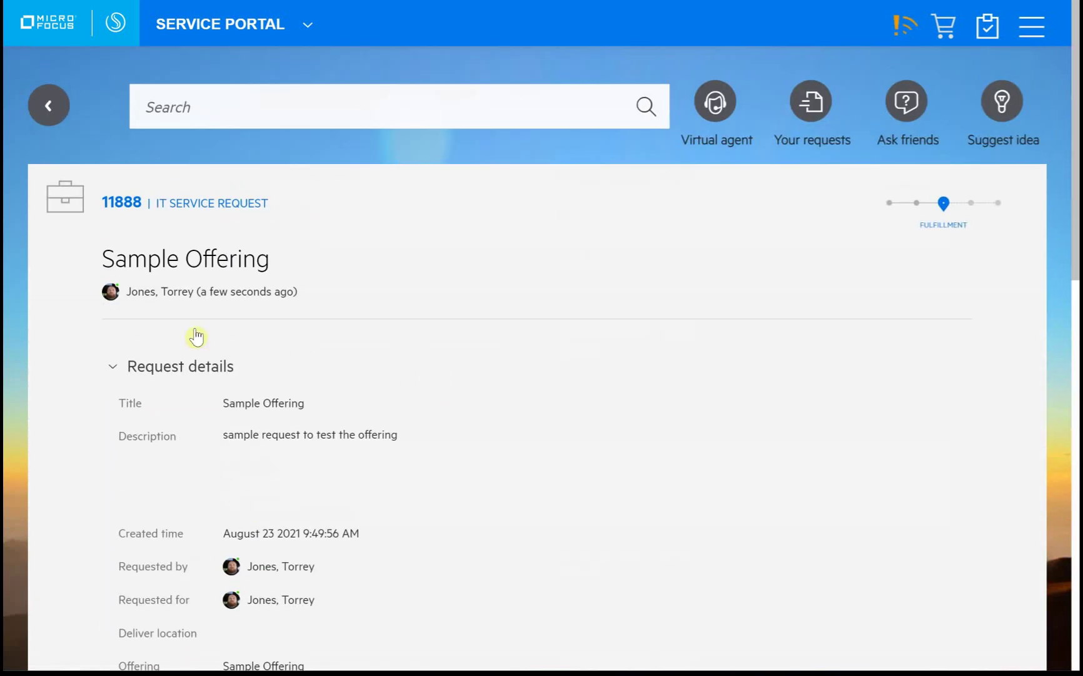
Select the request's number for reuse, switch to Service Catalog Management and go to the Service Request module.
double_click(141, 209)
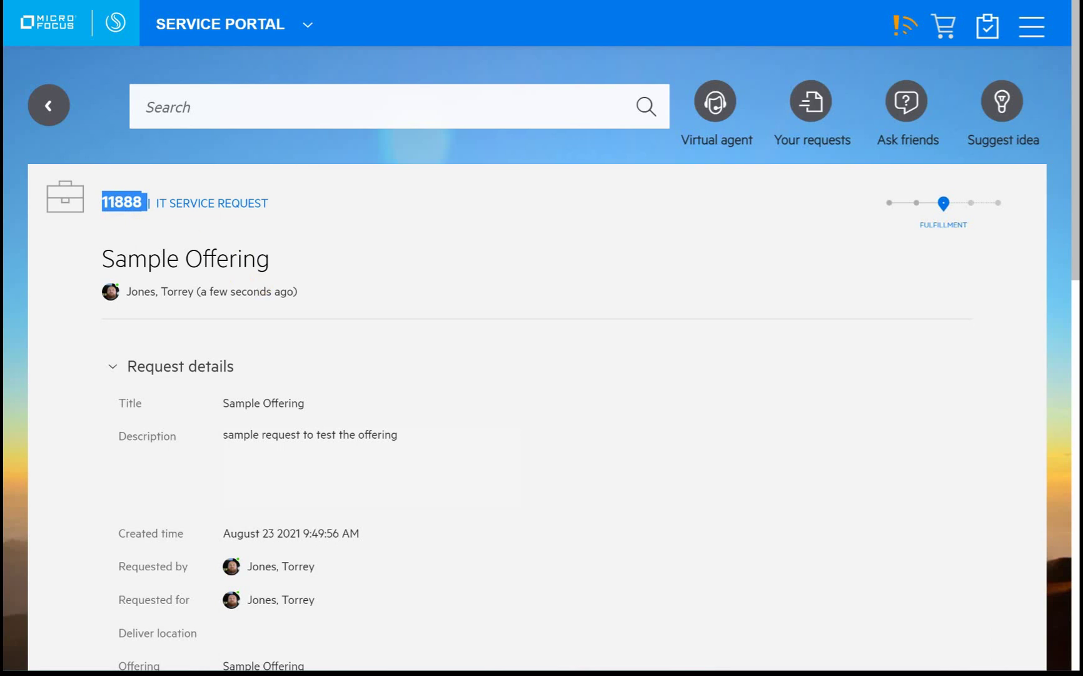
key("alt+Tab")
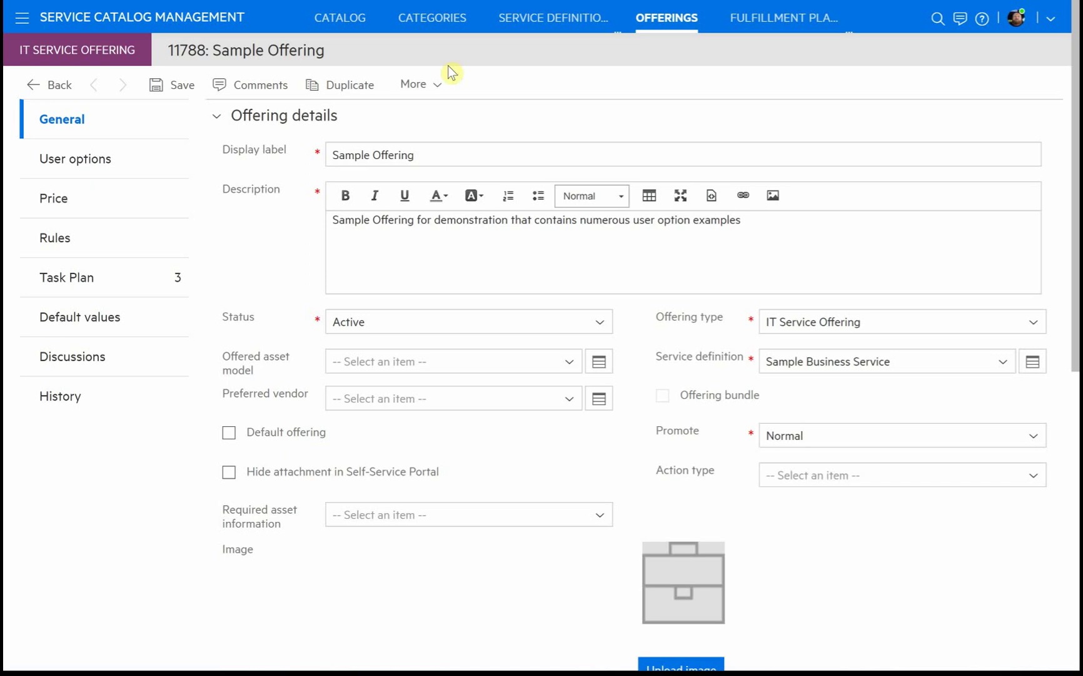
left_click(62, 20)
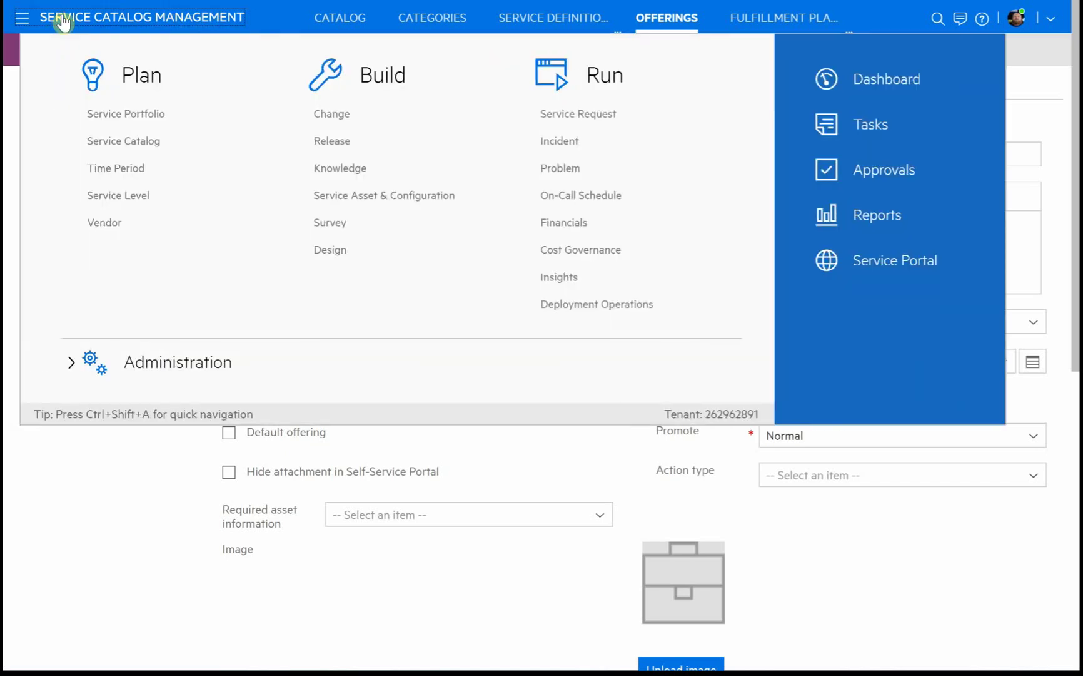
left_click(575, 114)
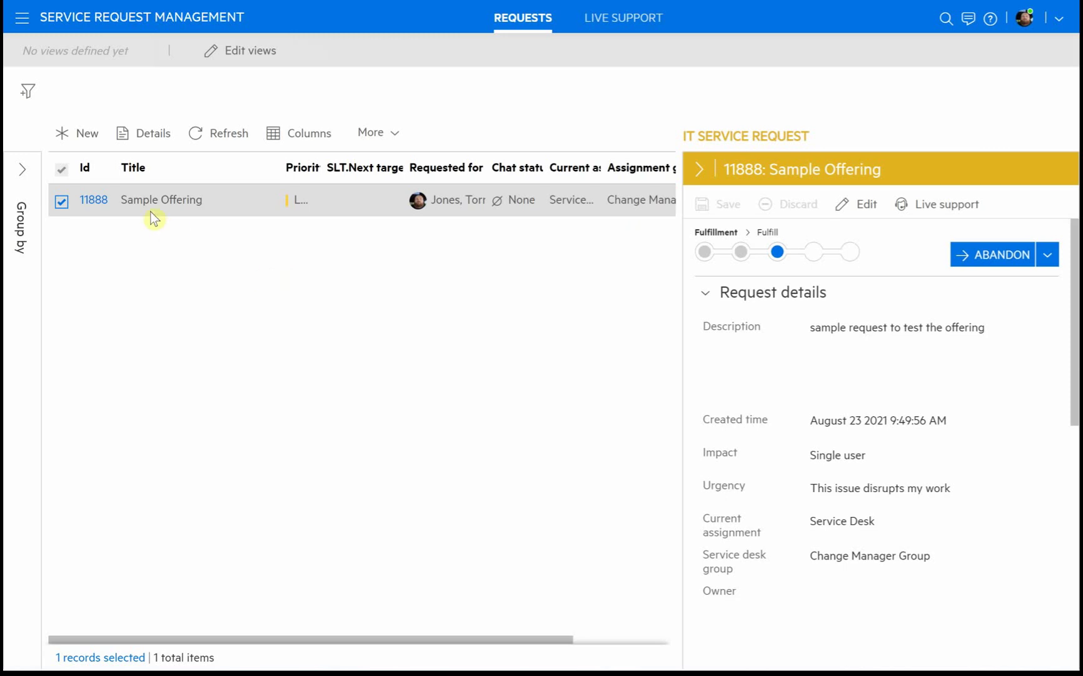
Search all records for the new request's number and close the search.
left_click(945, 21)
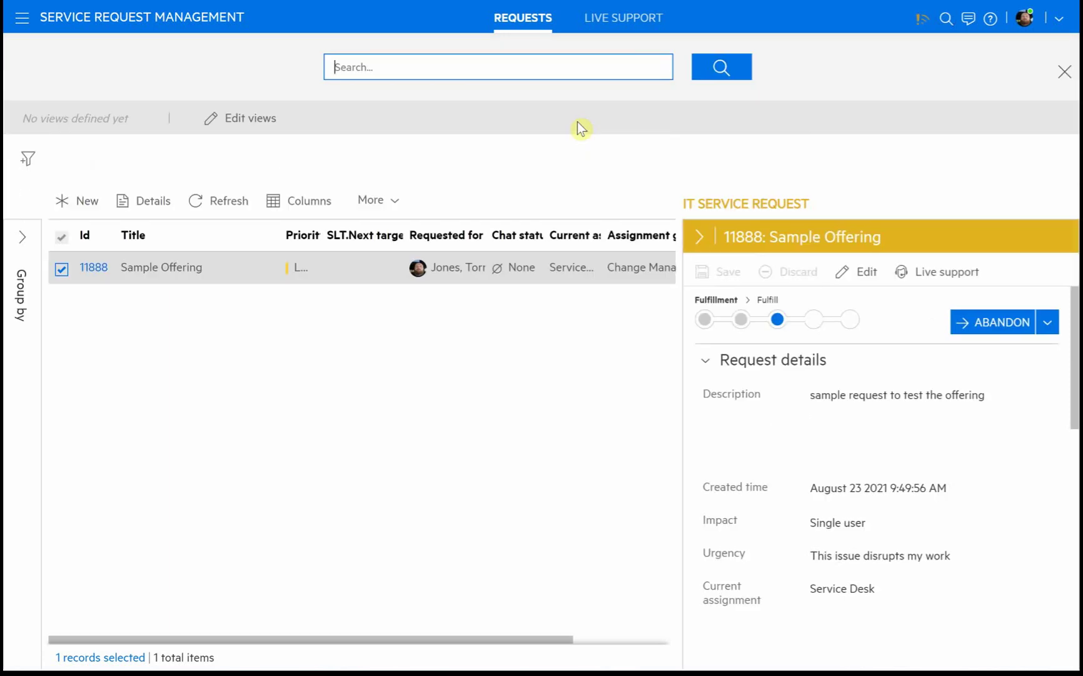
left_click(440, 65)
type("11888")
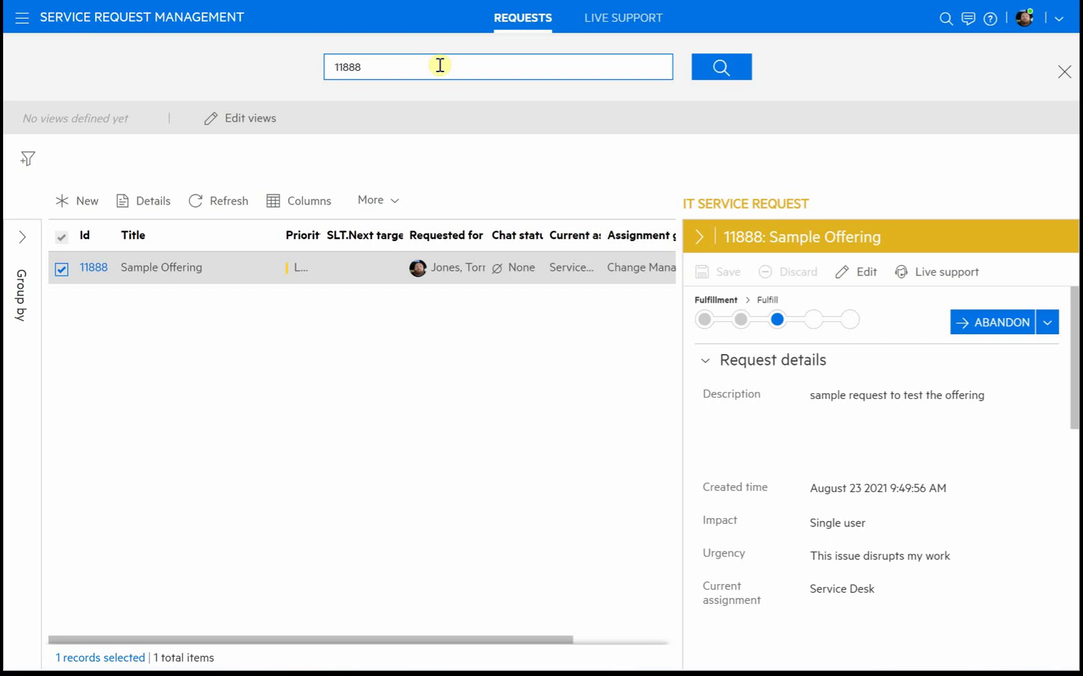
left_click(720, 67)
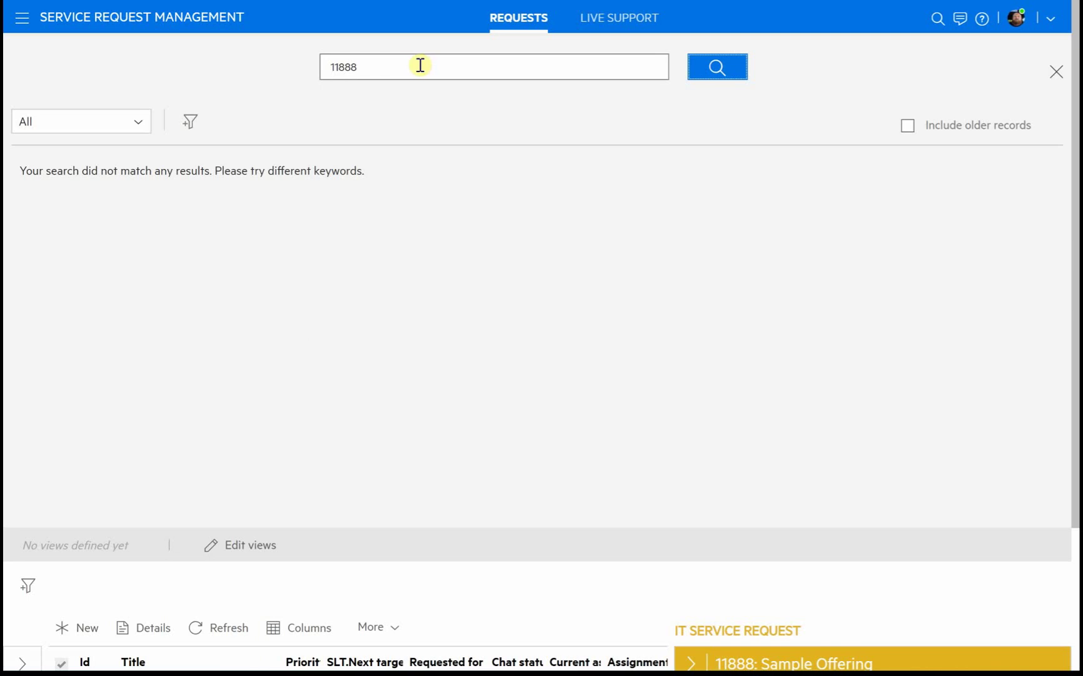
scroll(436, 295, "down", 3)
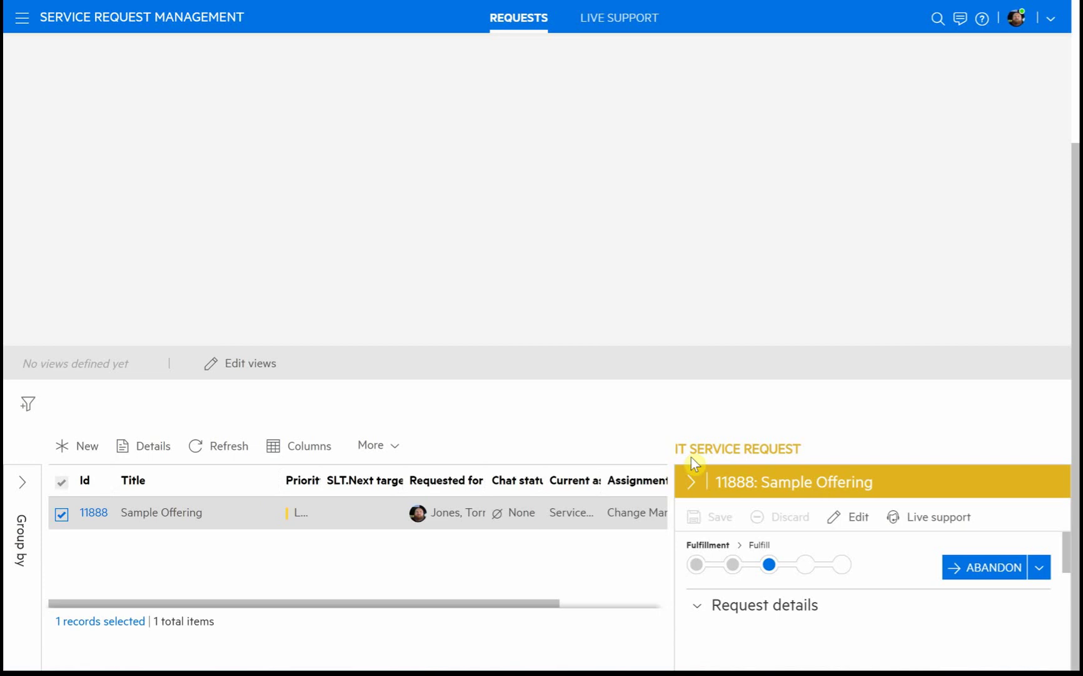
scroll(692, 457, "up", 3)
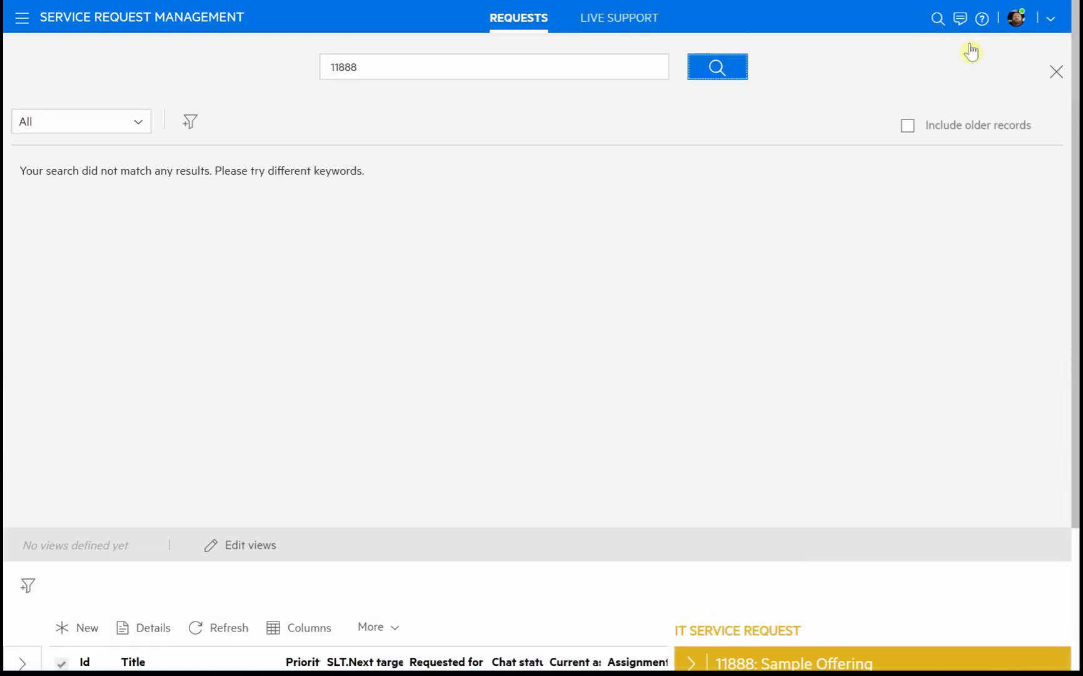
left_click(1057, 72)
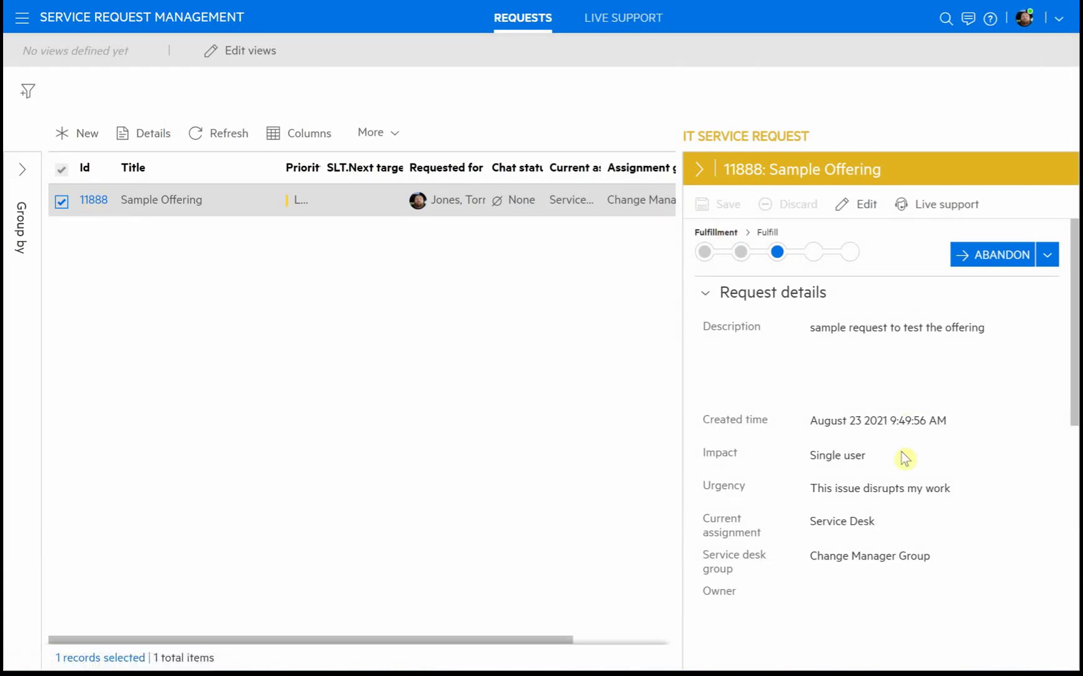
Look through the Sample Offering request's preview details and open its full record.
scroll(906, 458, "down", 1)
scroll(904, 457, "down", 4)
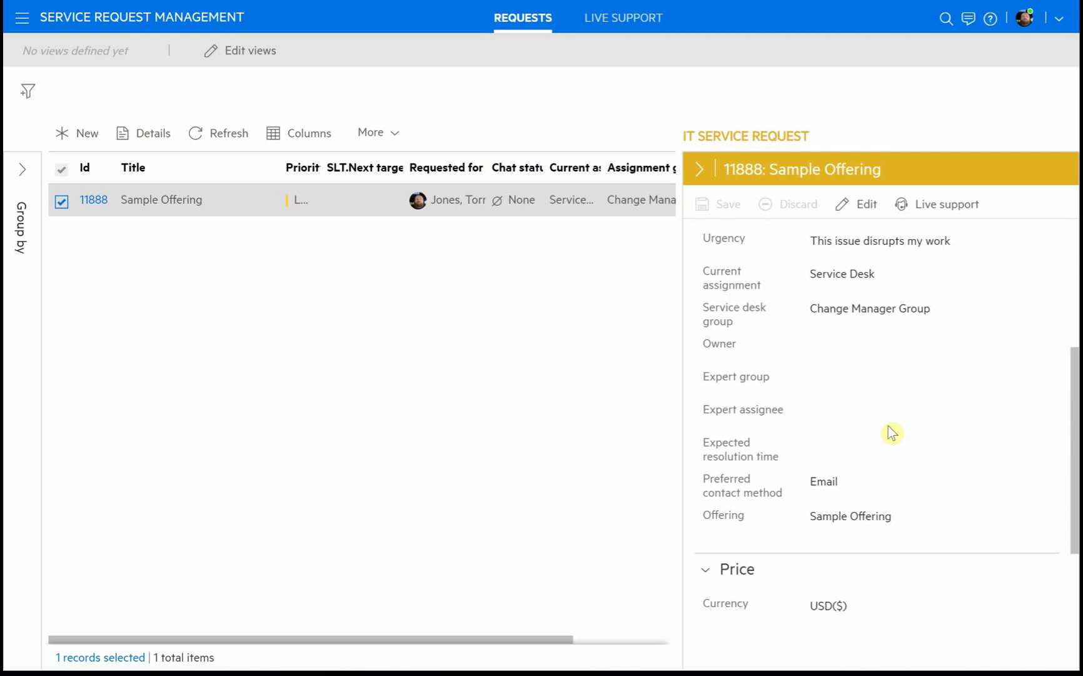
scroll(875, 481, "up", 4)
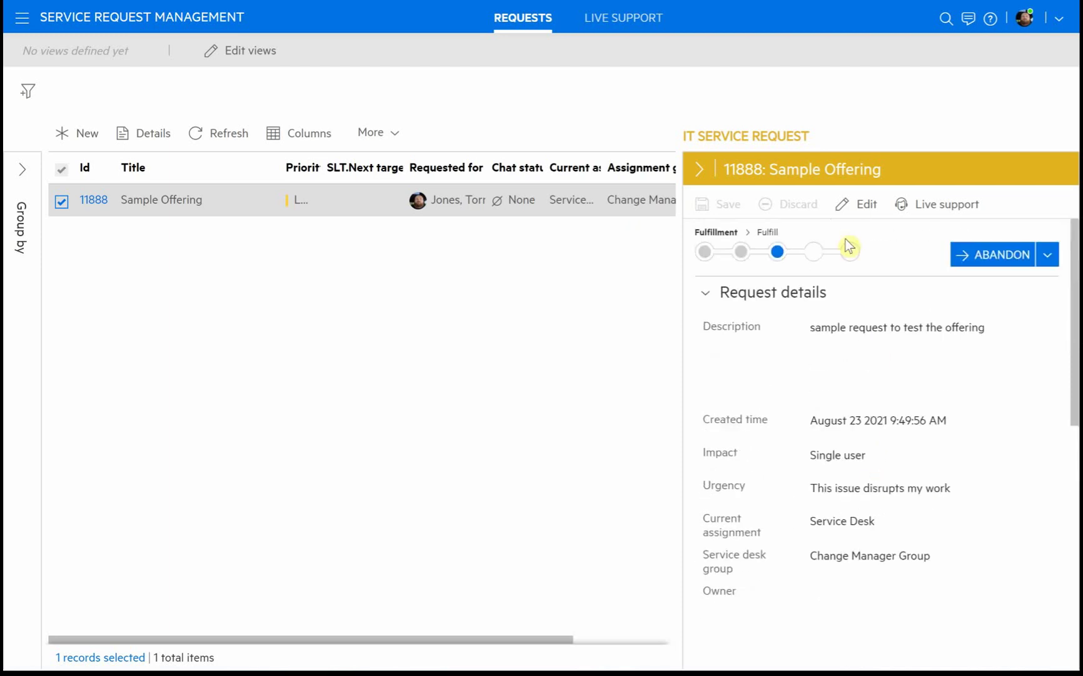
left_click(94, 200)
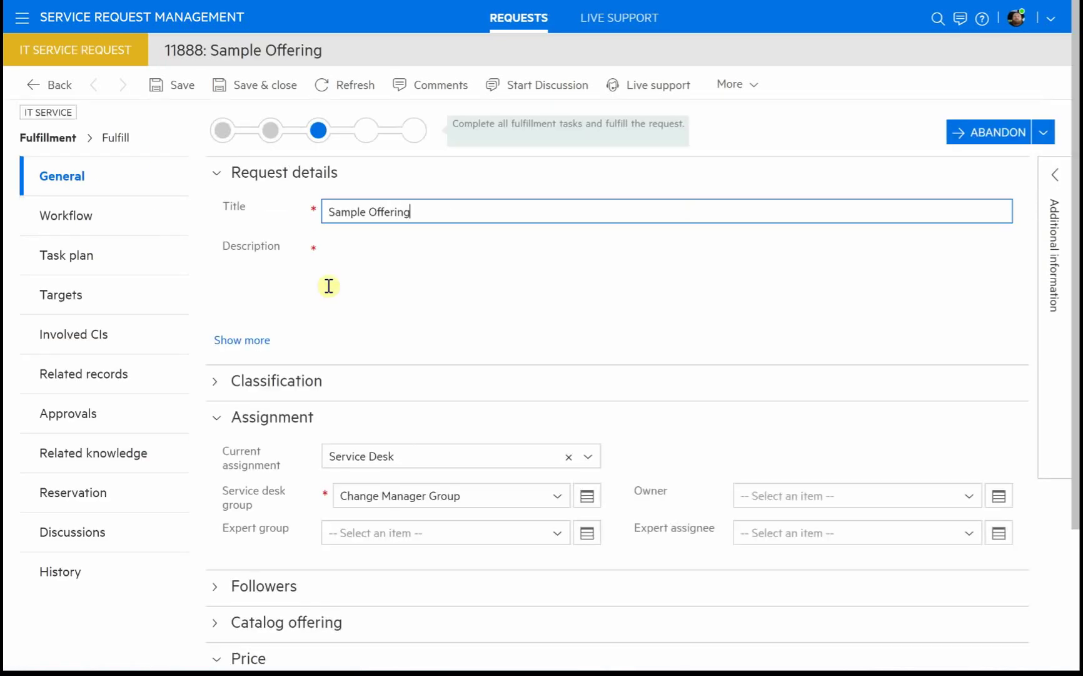
Examine the request's assignment and price details, then expand Catalog offering to check the submitted string, date and rich text values.
scroll(282, 258, "down", 3)
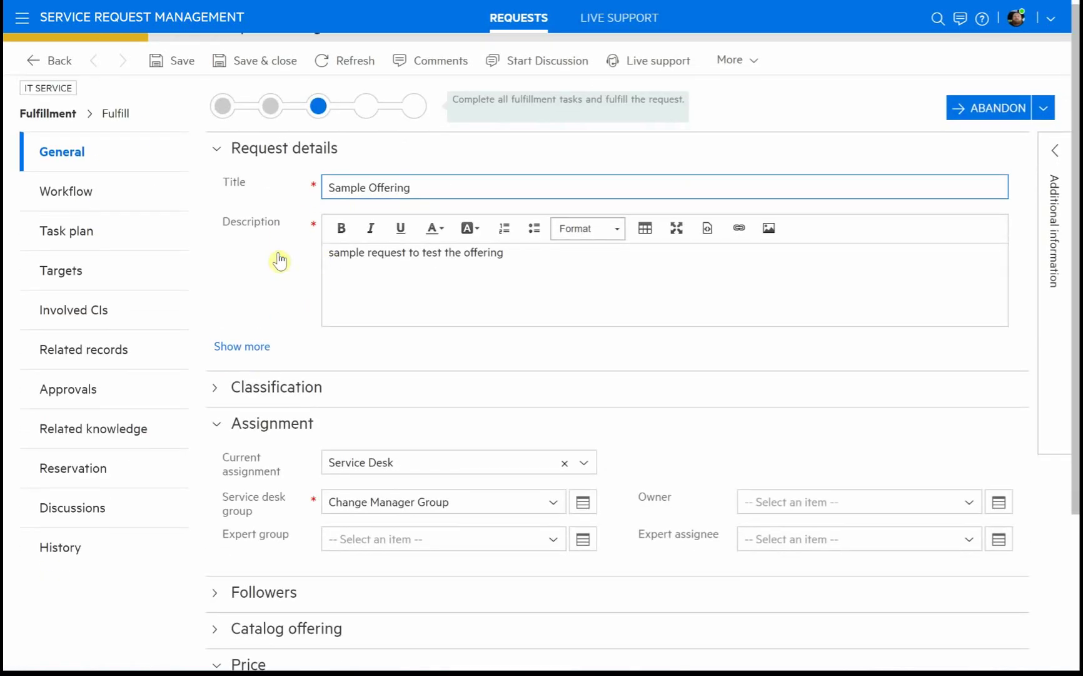
scroll(282, 259, "down", 1)
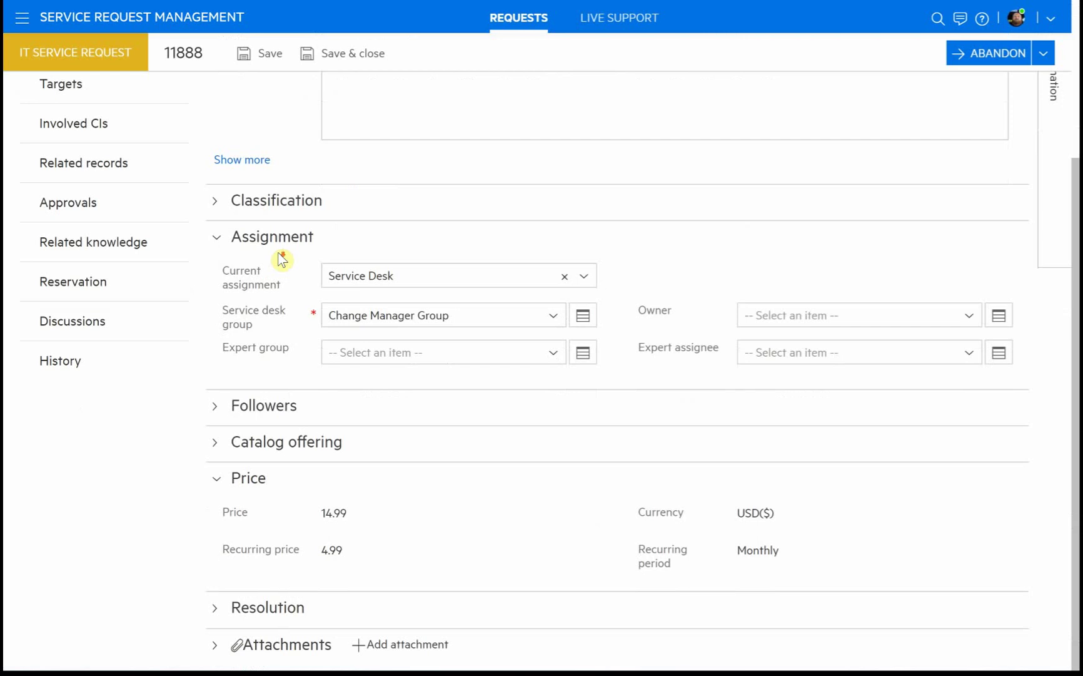
scroll(281, 258, "up", 4)
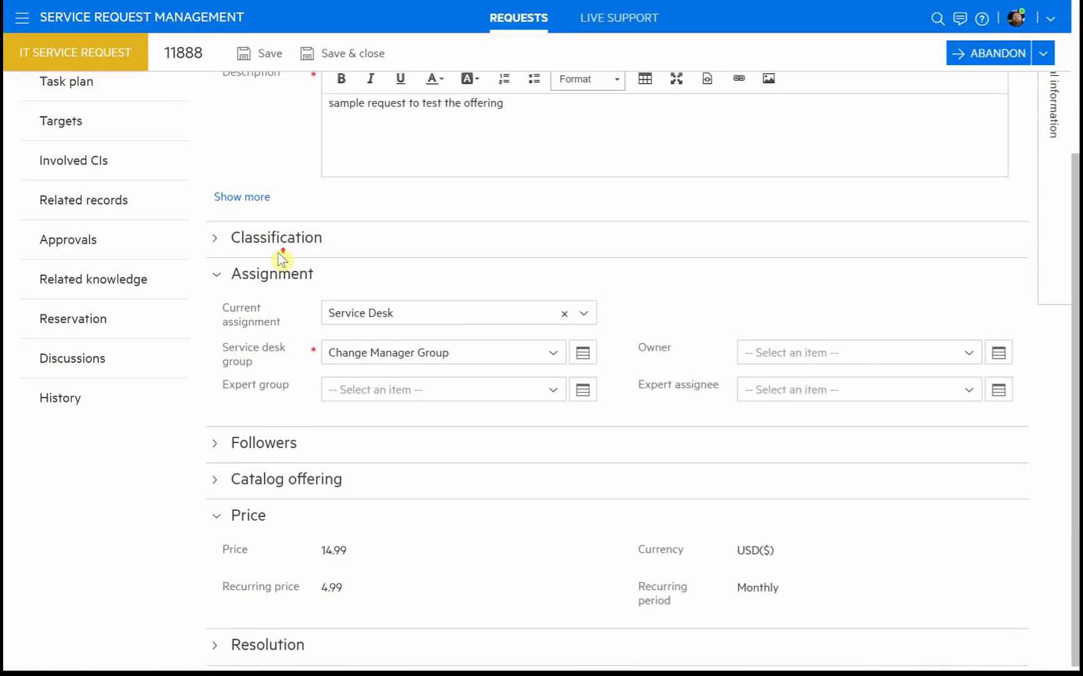
scroll(88, 315, "down", 1)
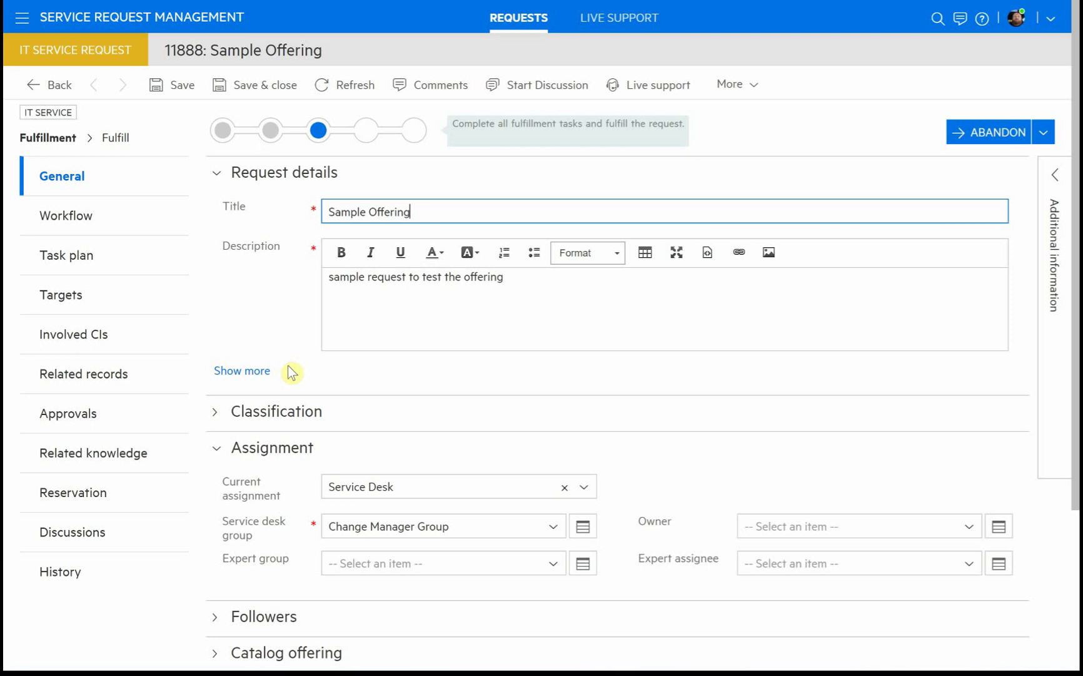
scroll(288, 370, "down", 3)
scroll(291, 372, "down", 1)
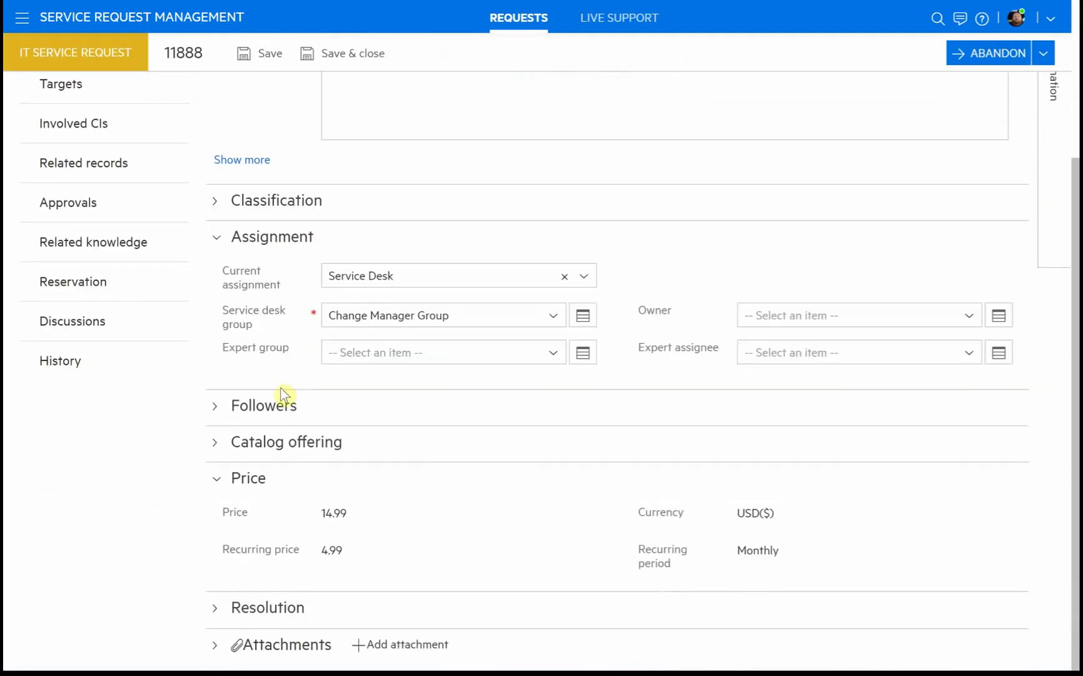
left_click(253, 444)
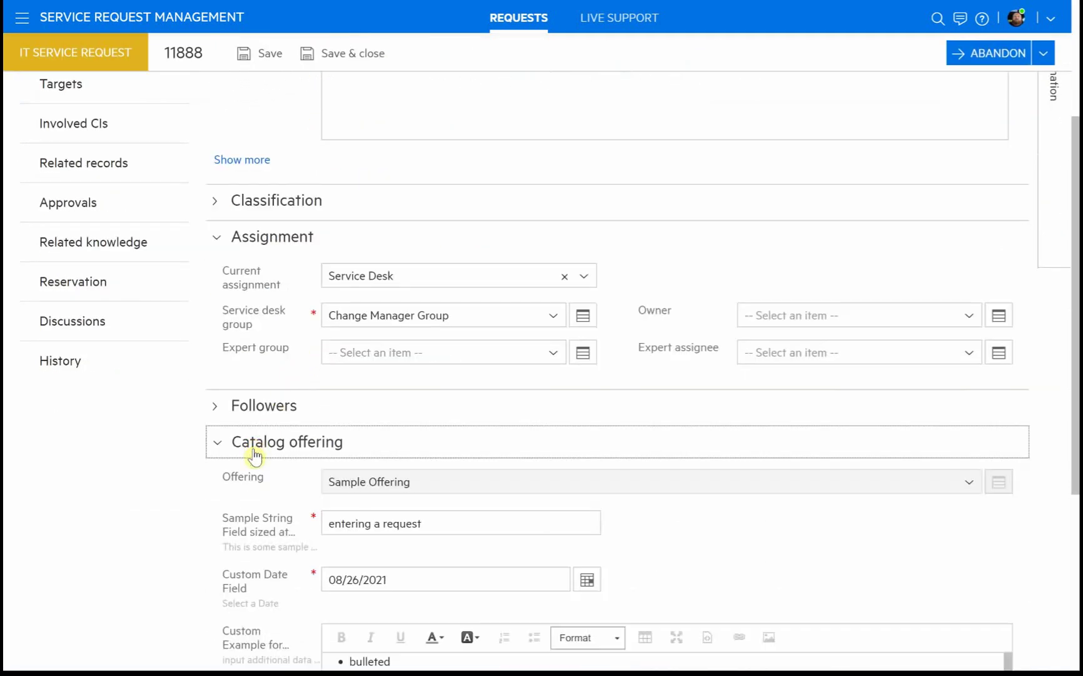
scroll(235, 526, "down", 2)
scroll(234, 522, "down", 2)
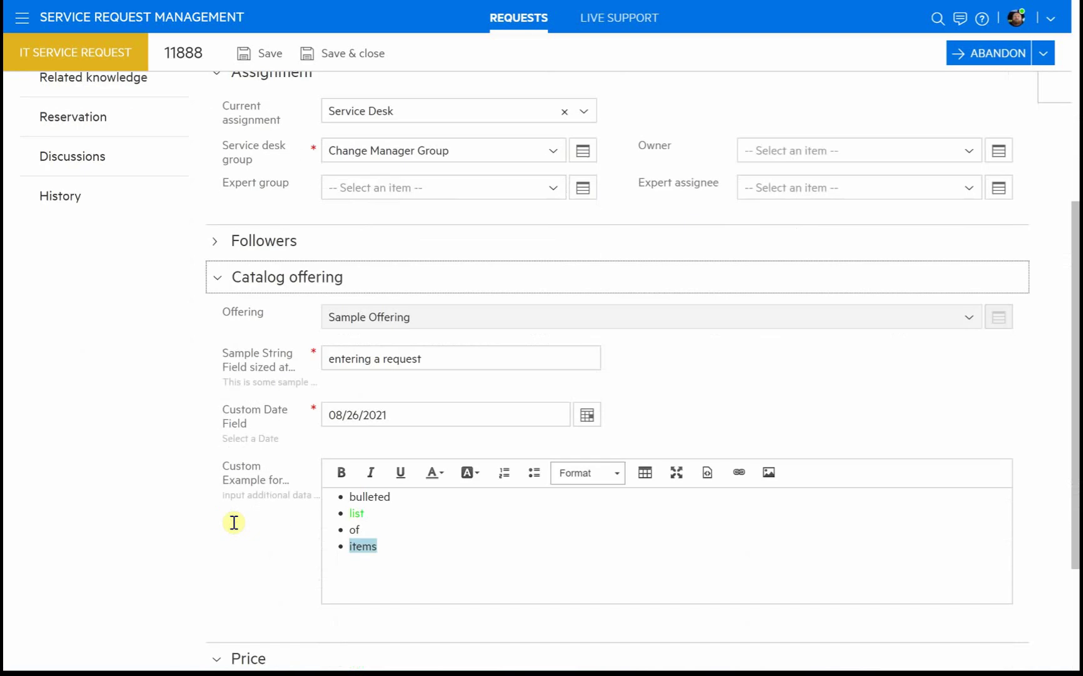
left_click(472, 354)
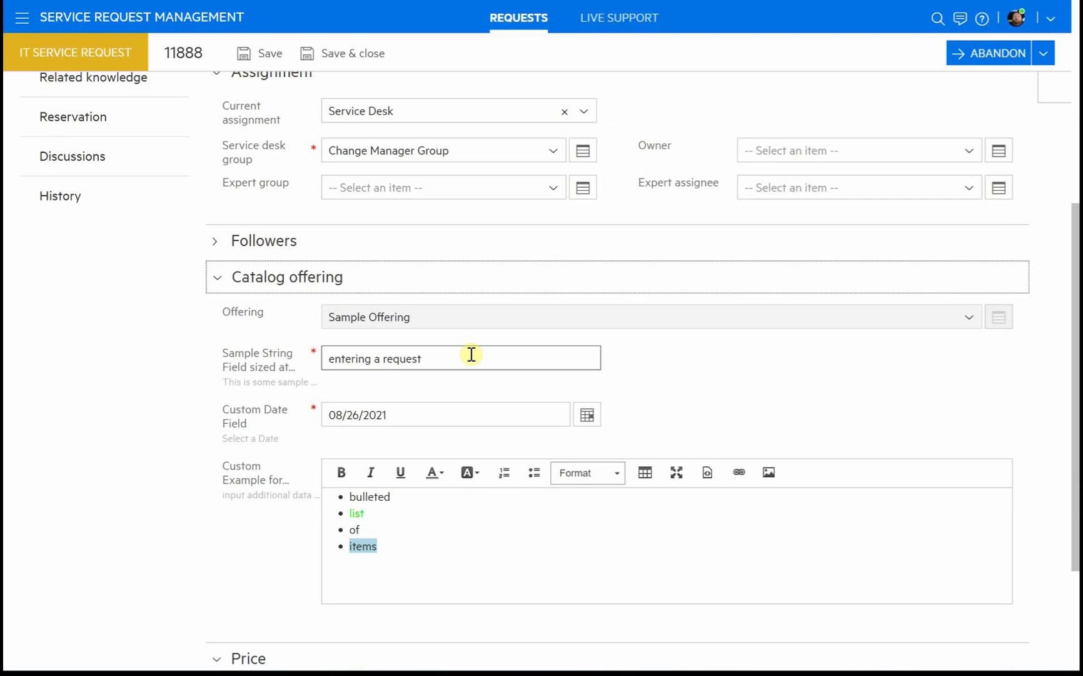
scroll(164, 334, "up", 3)
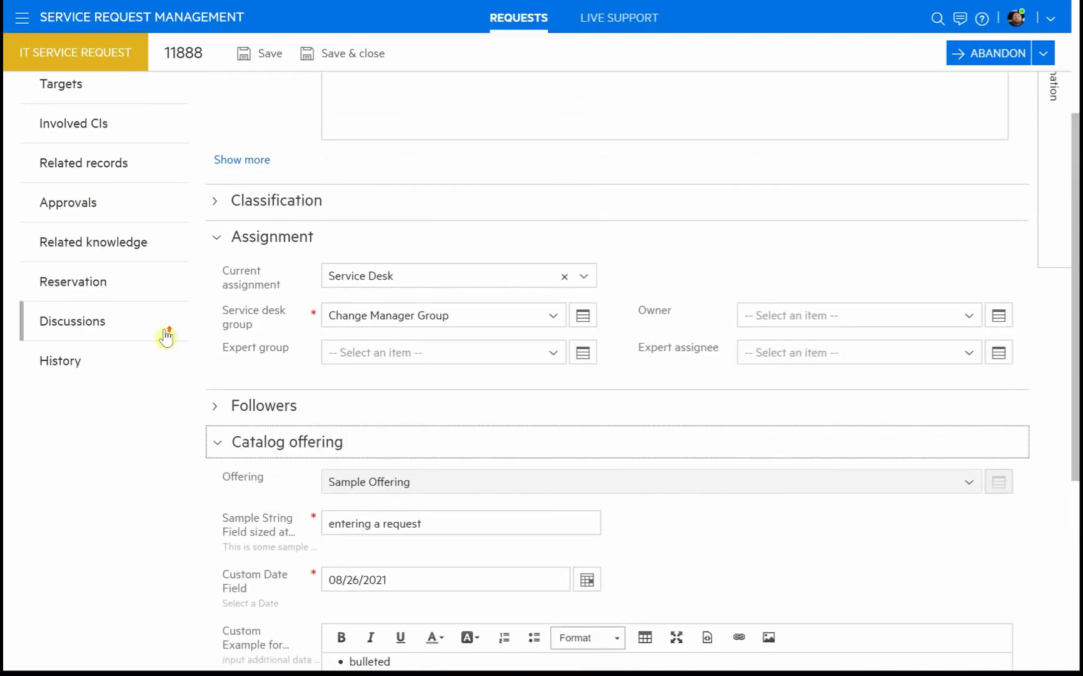
Open the request's task plan and check the progress of its fulfillment tasks.
scroll(166, 336, "up", 2)
scroll(166, 337, "up", 2)
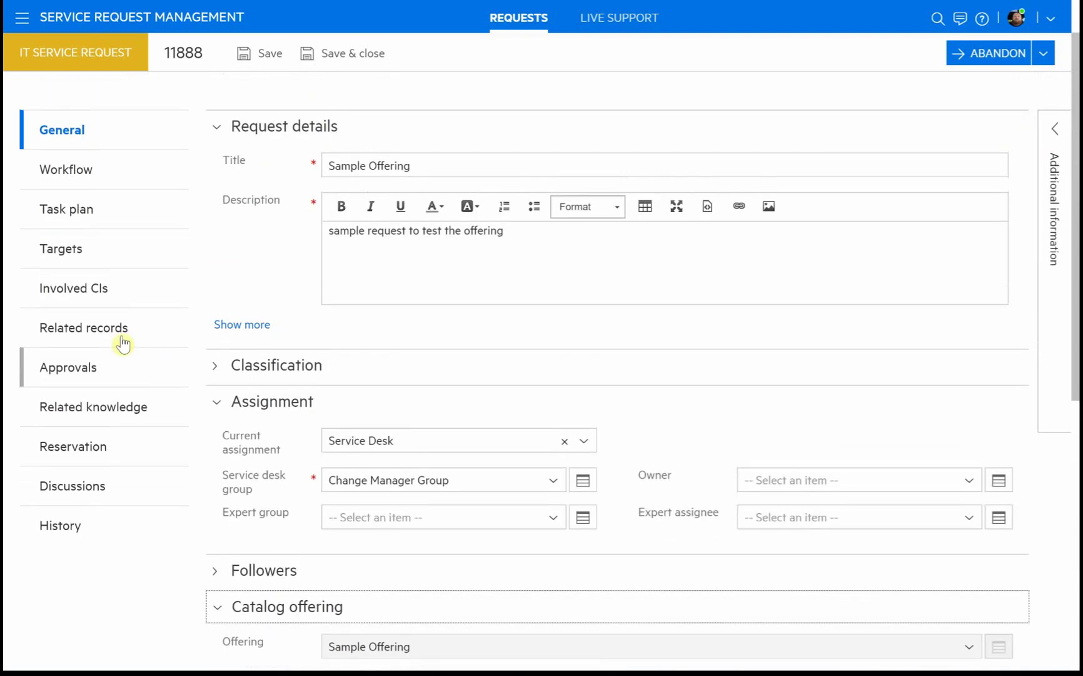
left_click(73, 217)
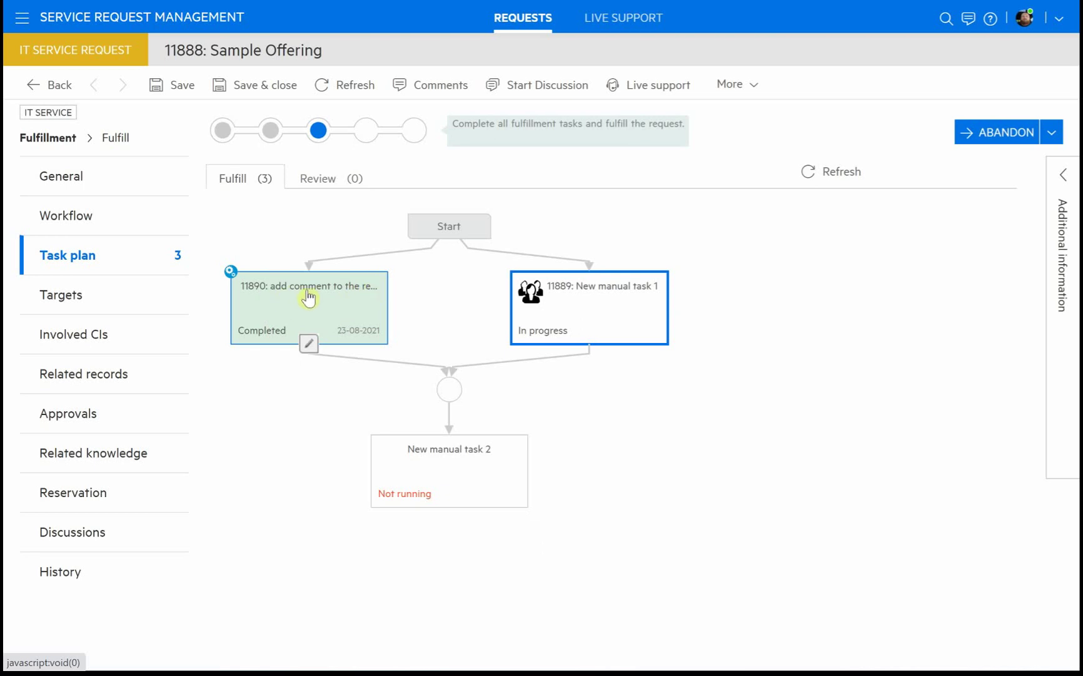
Open the request's discussions and examine the automatically generated comment's text and visibility setting.
left_click(78, 537)
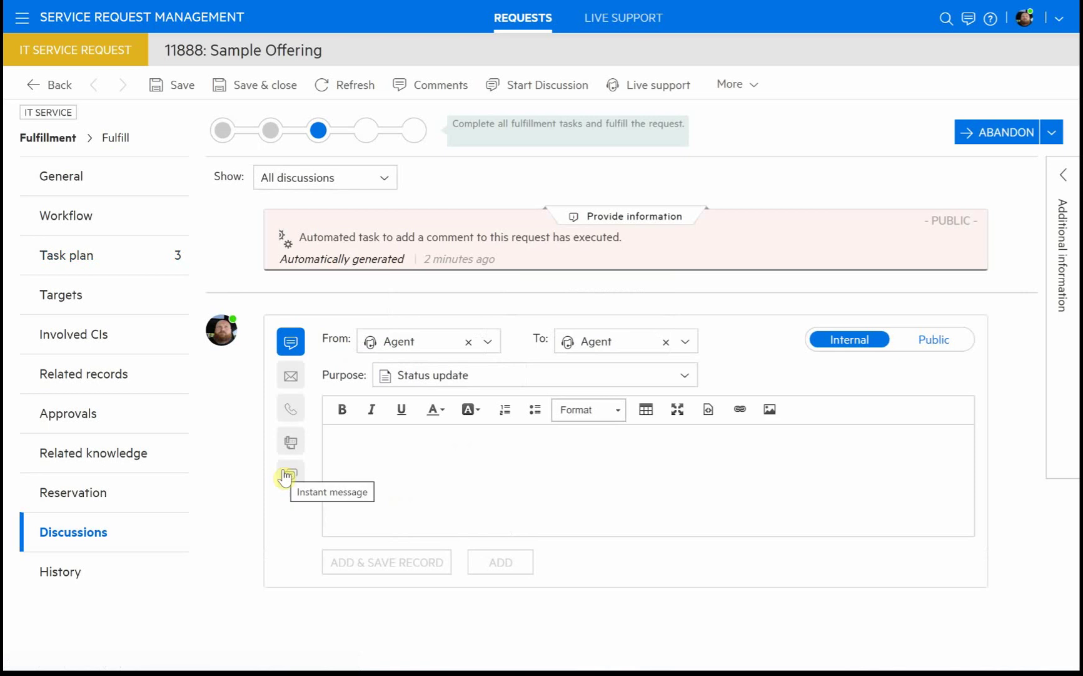
left_click_drag(315, 236, 730, 288)
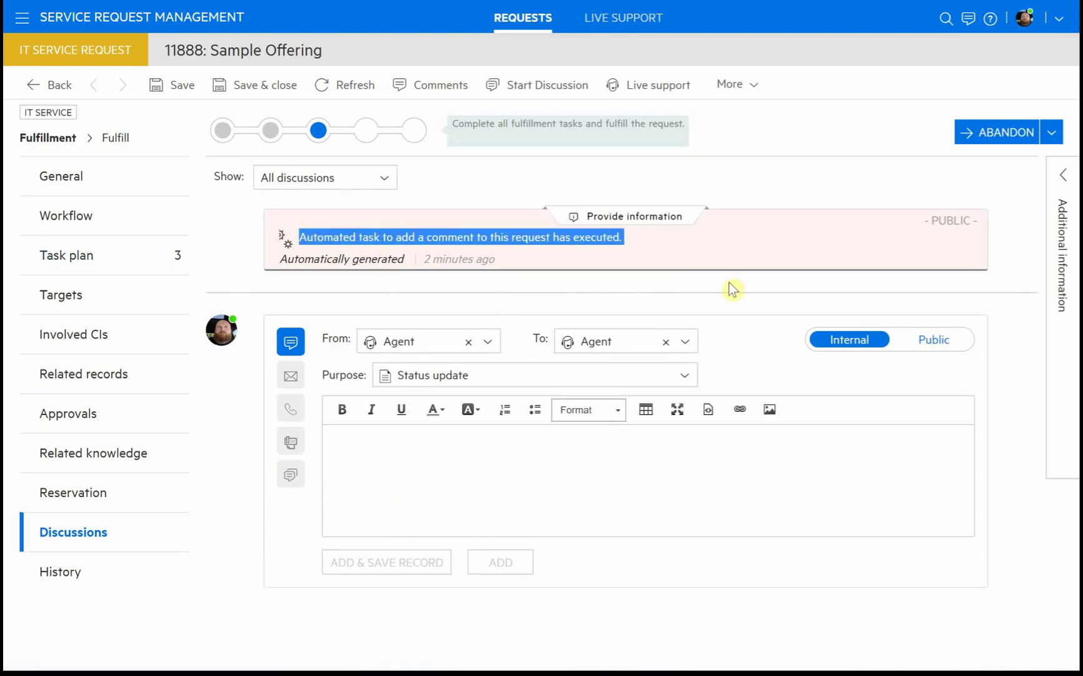
left_click(693, 239)
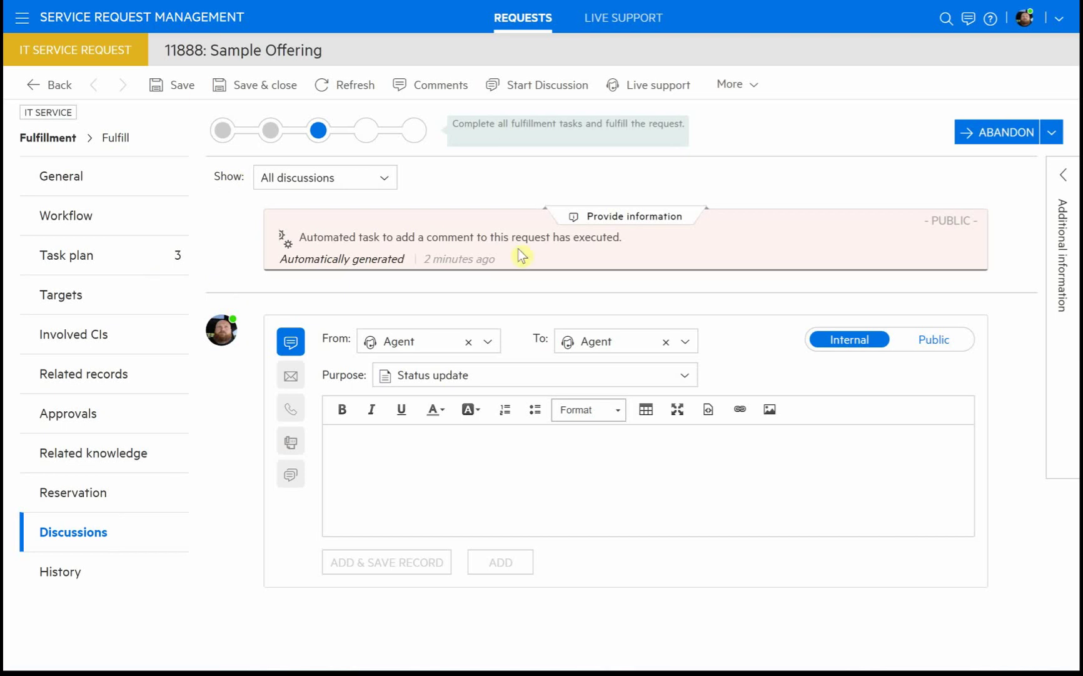
double_click(935, 220)
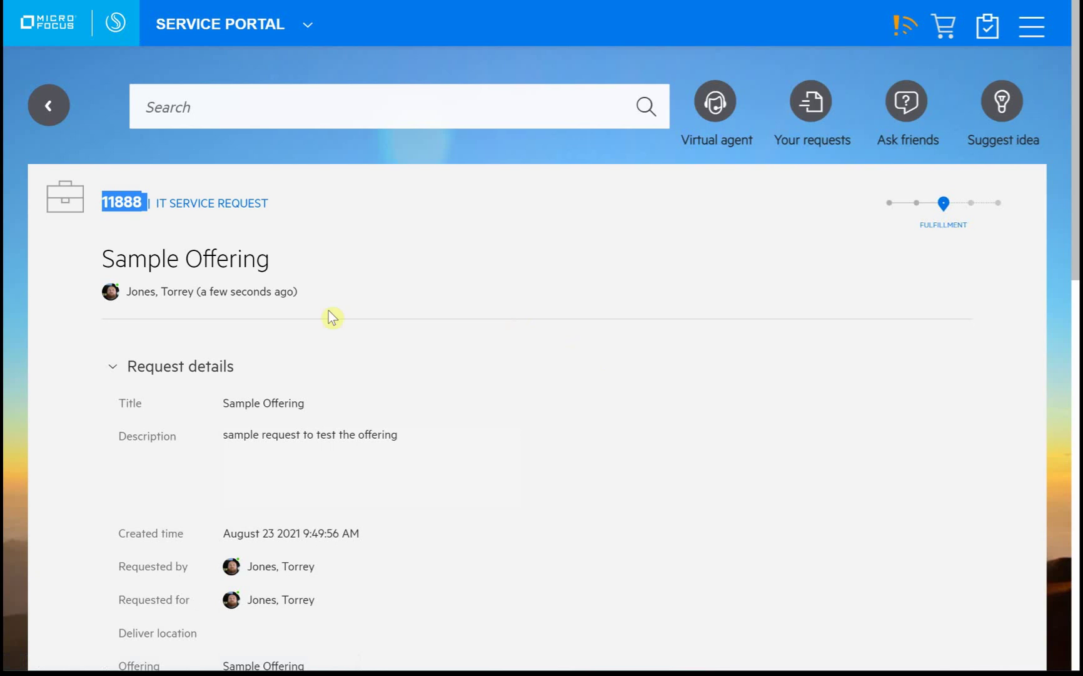
Switch to the Service Portal, reload the Sample Offering request page and check its interactions for the automated task's comment.
key("F5")
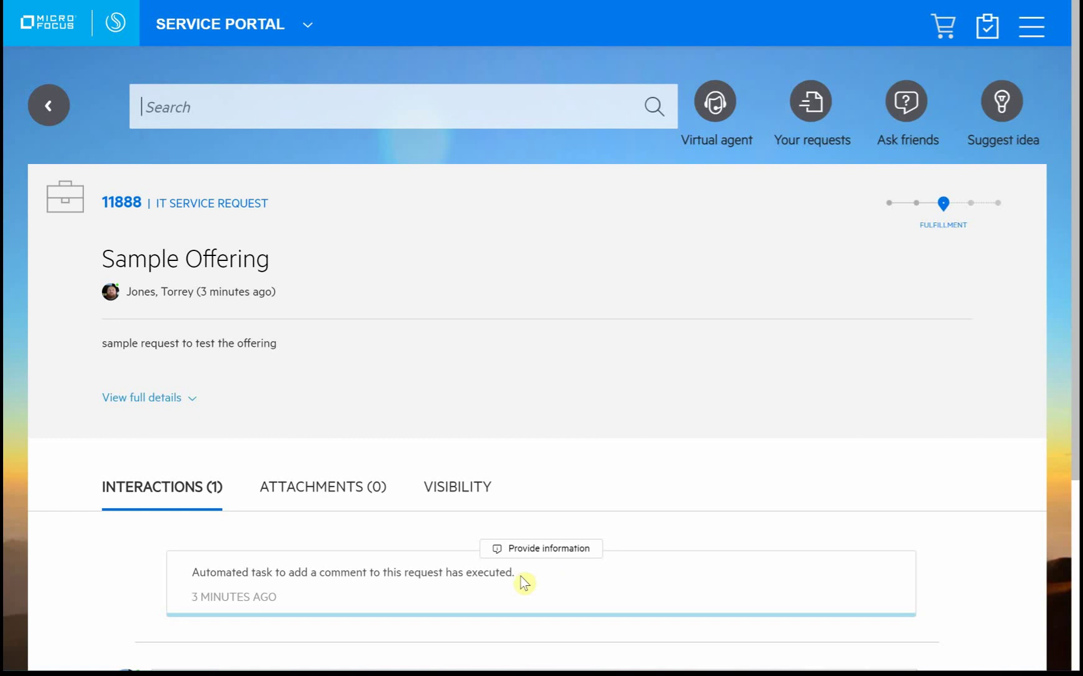
left_click_drag(515, 574, 296, 570)
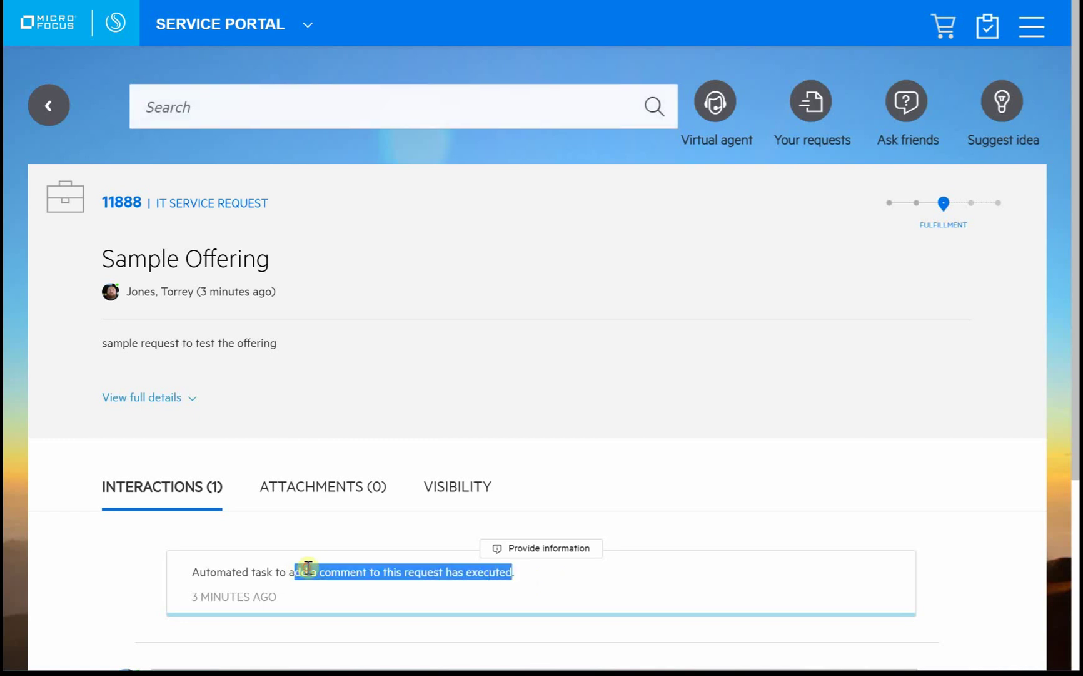
left_click(302, 571)
scroll(408, 575, "down", 1)
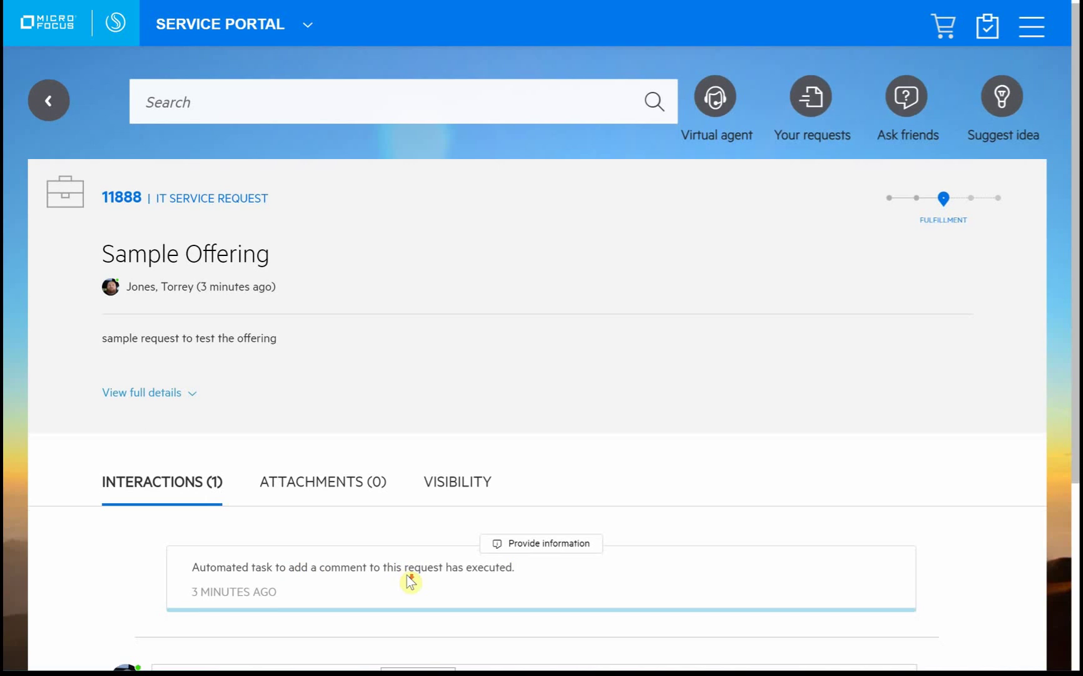
scroll(410, 582, "down", 1)
scroll(410, 582, "down", 2)
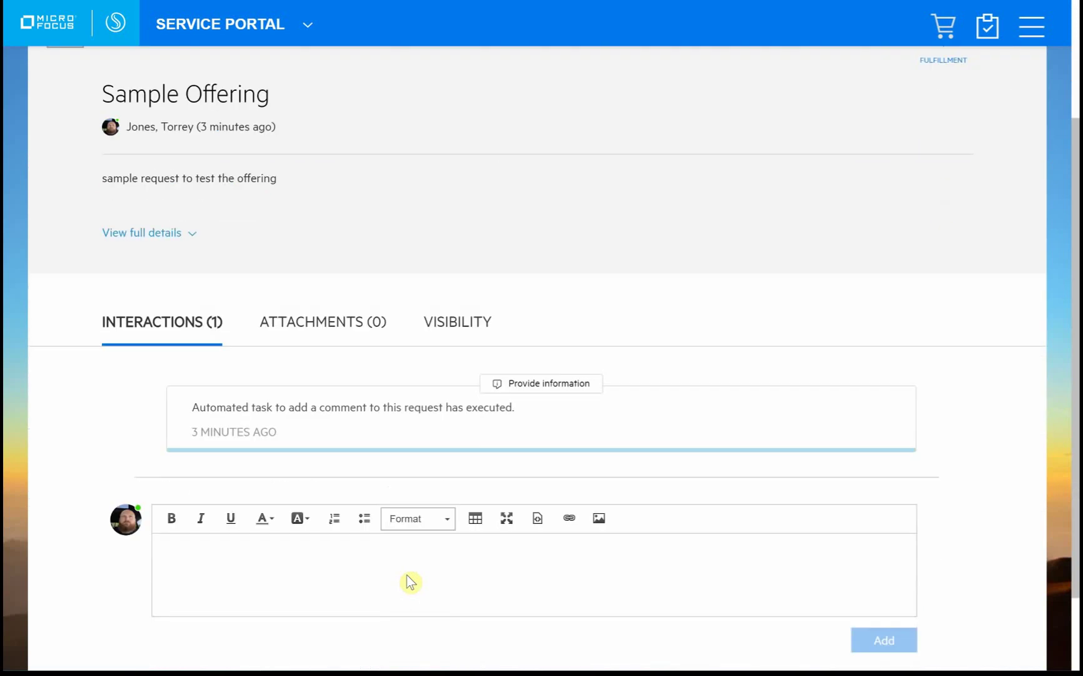
triple_click(423, 407)
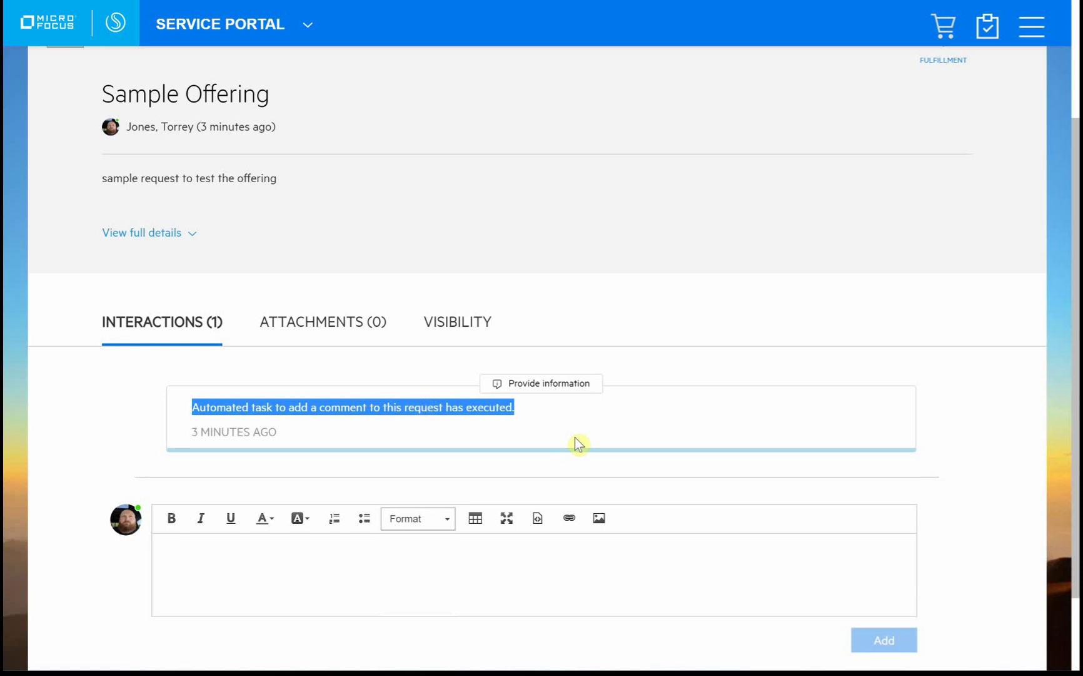
left_click(623, 418)
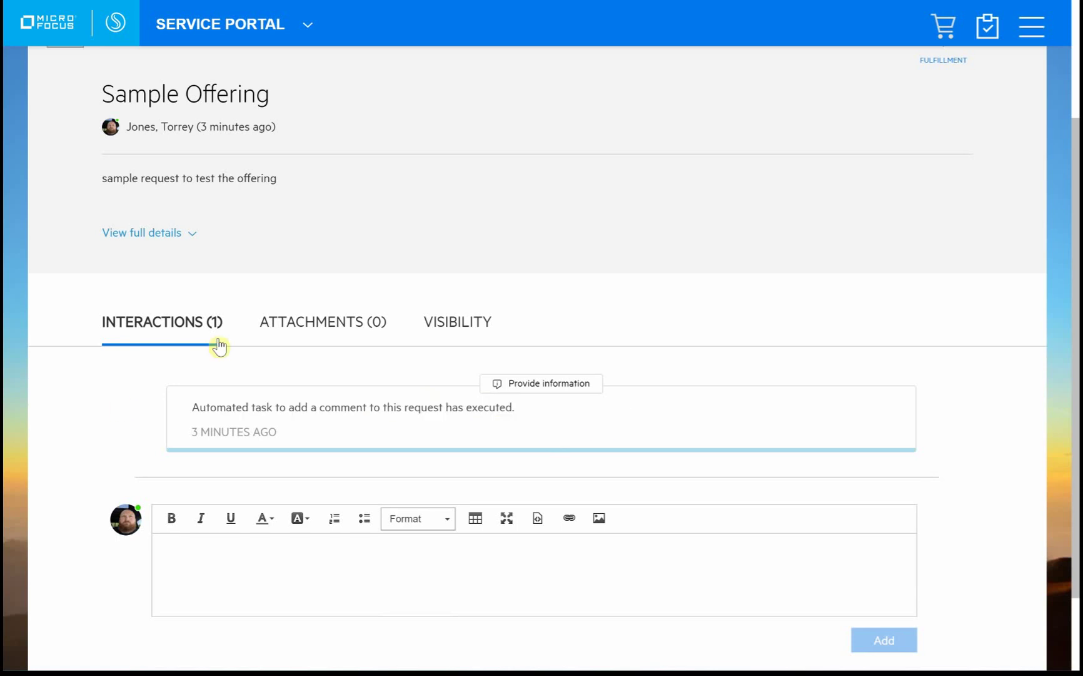
scroll(162, 344, "up", 2)
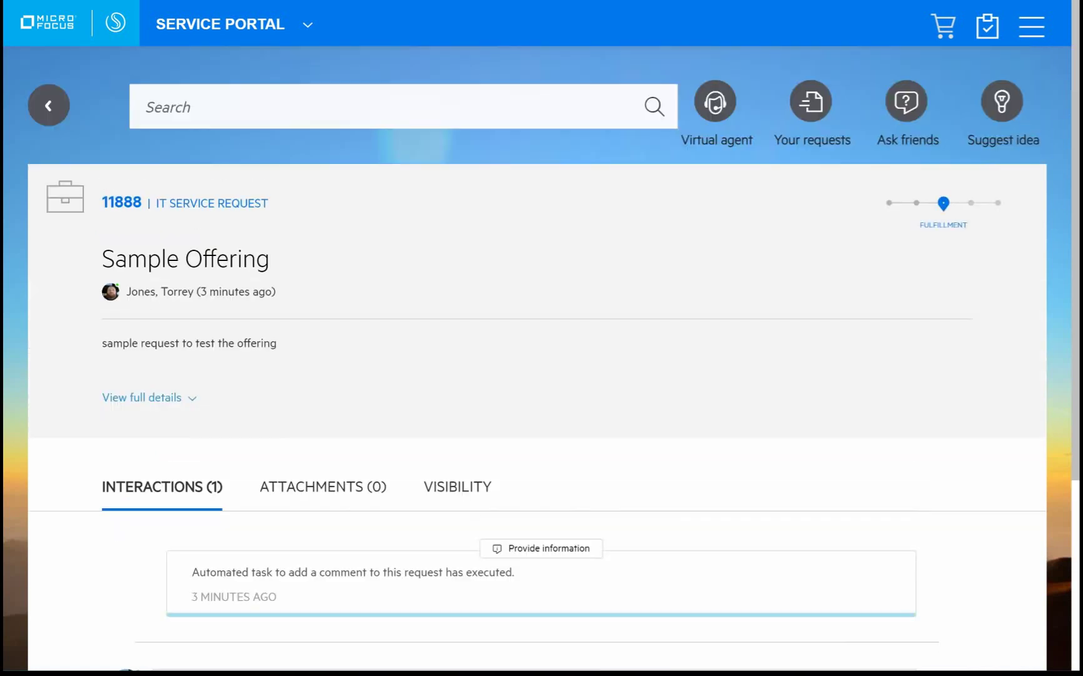